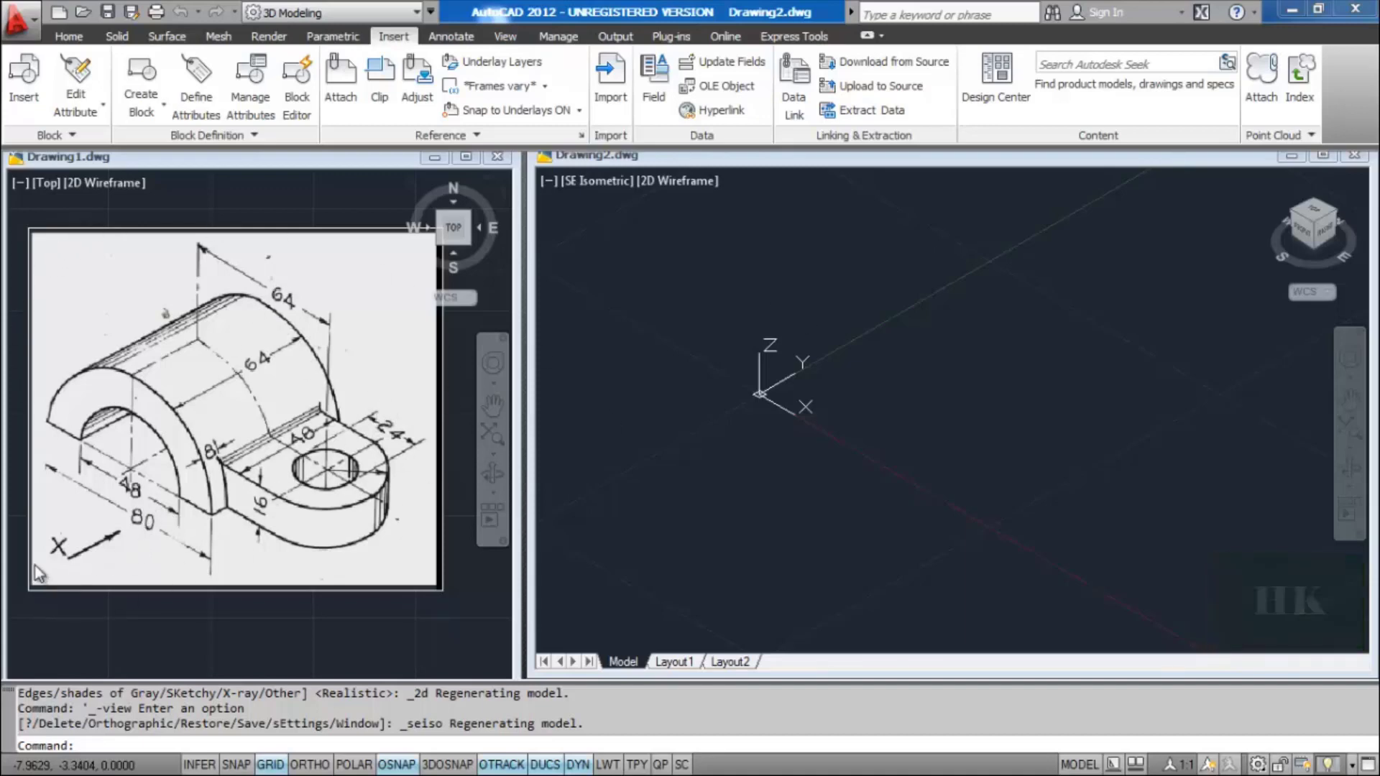
# Switch the Drawing2 viewport to the Front view
pyautogui.click(606, 181)
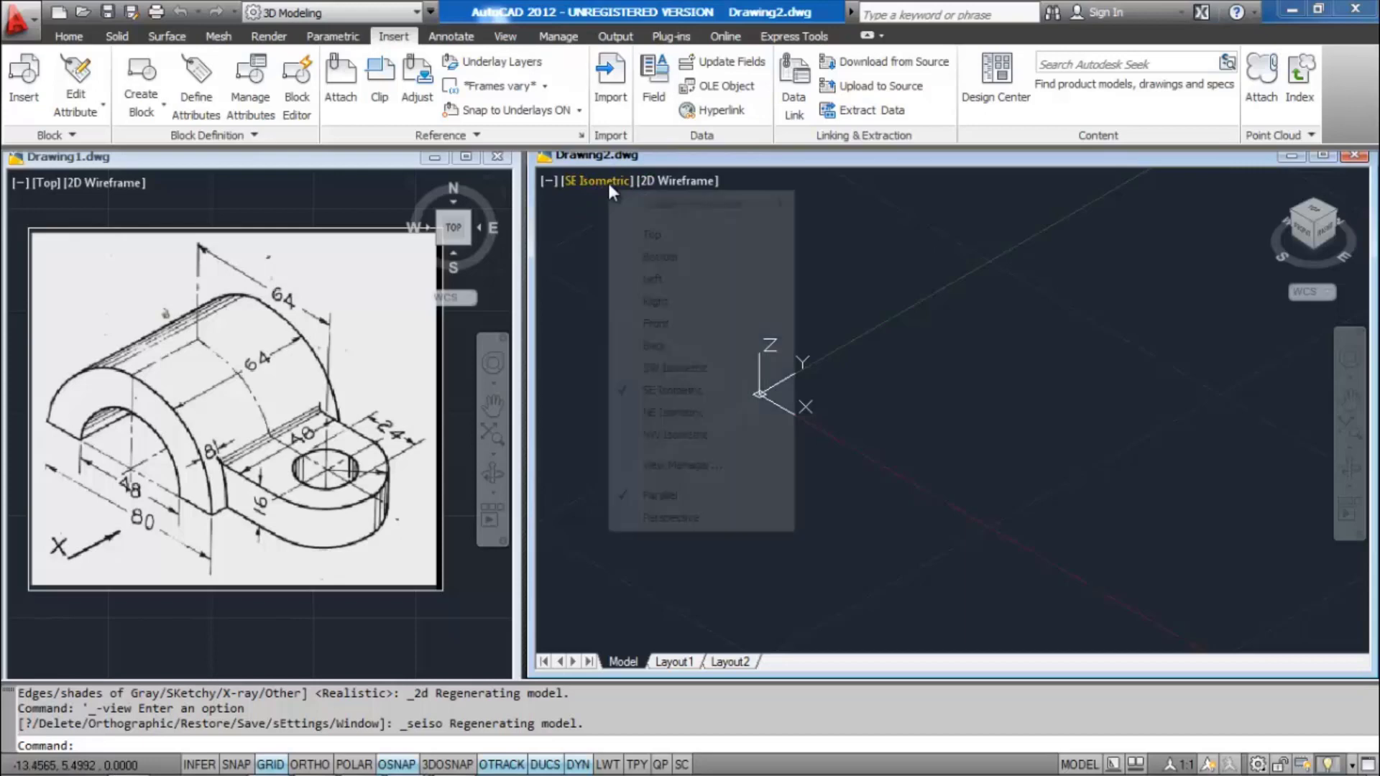
pyautogui.click(671, 325)
pyautogui.moveTo(905, 440); pyautogui.dragTo(914, 341, button='middle')
pyautogui.click(911, 342)
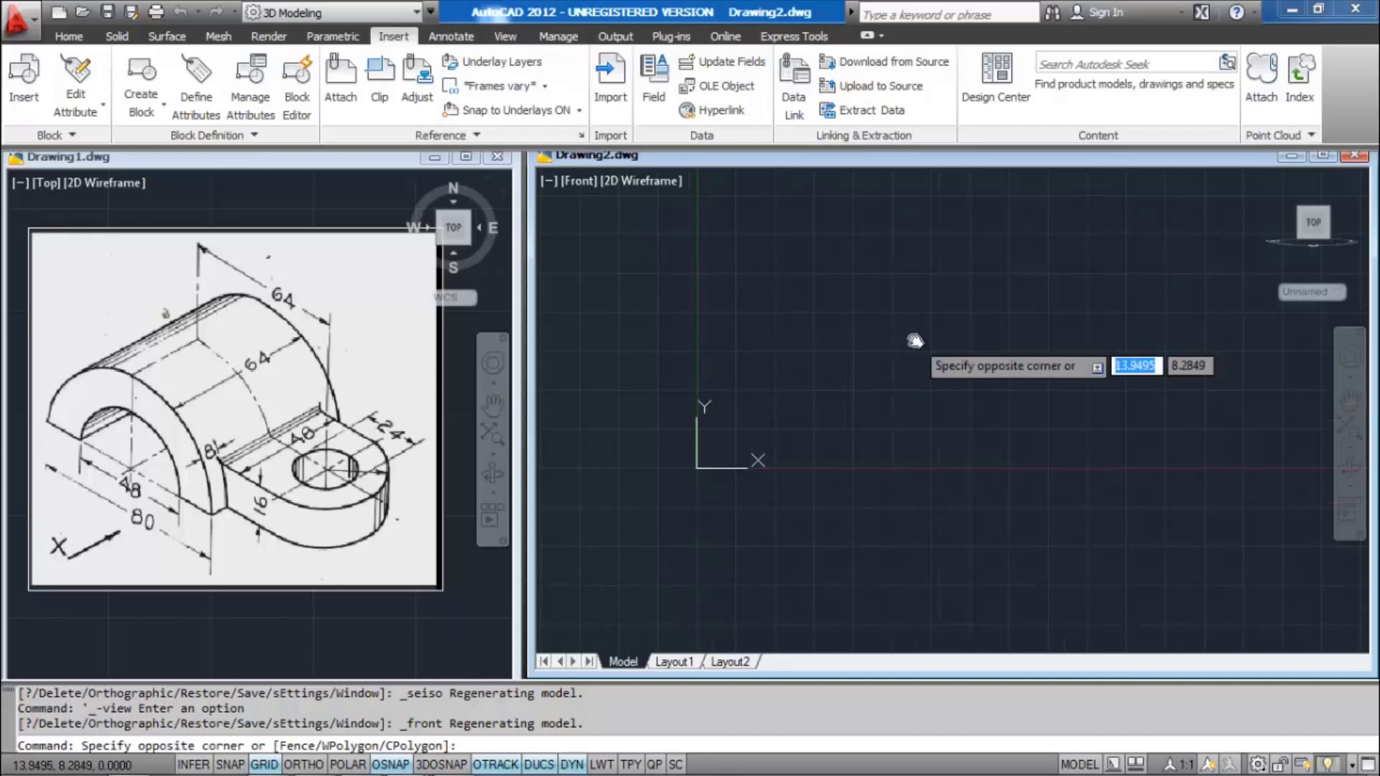
pyautogui.write('c')
pyautogui.press('Return')
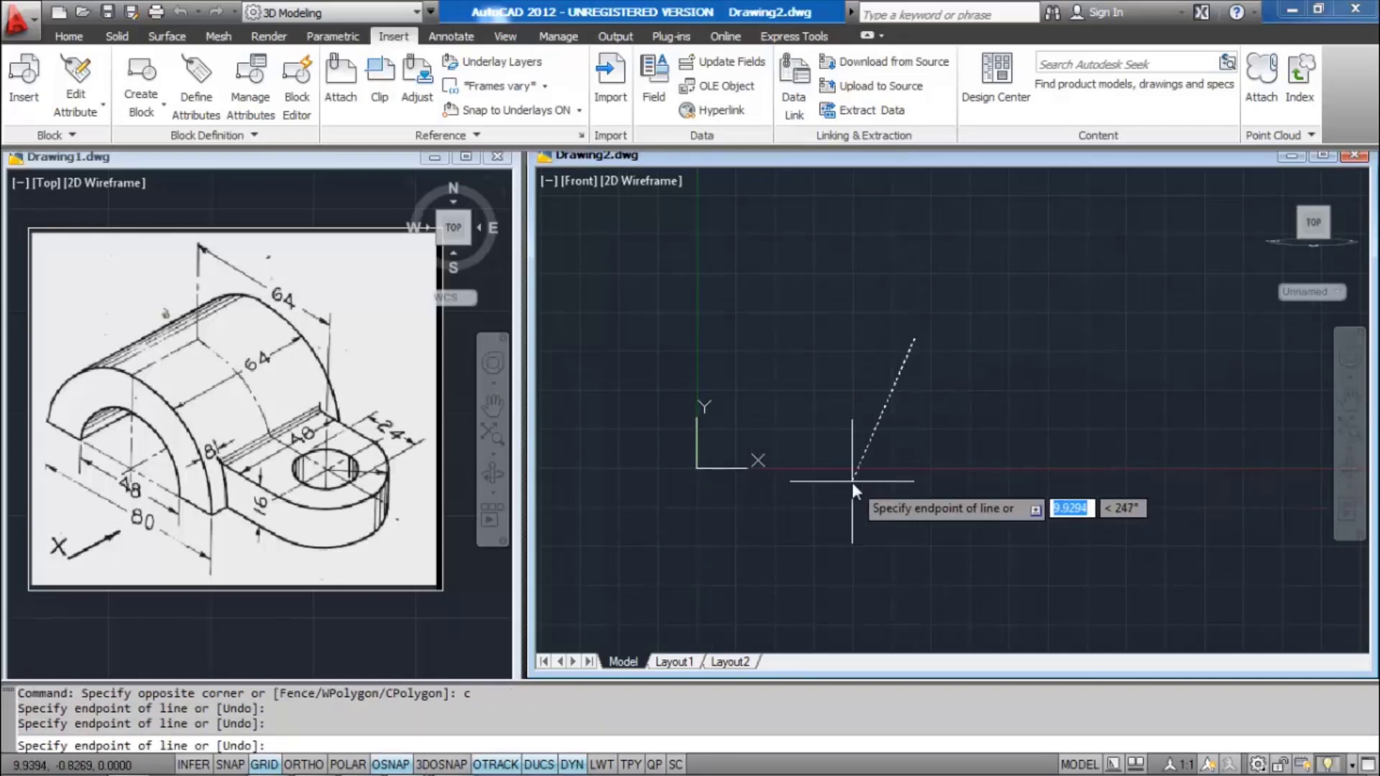
pyautogui.press('Escape')
# Draw a circle with a diameter of 48, centred above and to the right of the origin
pyautogui.write('c')
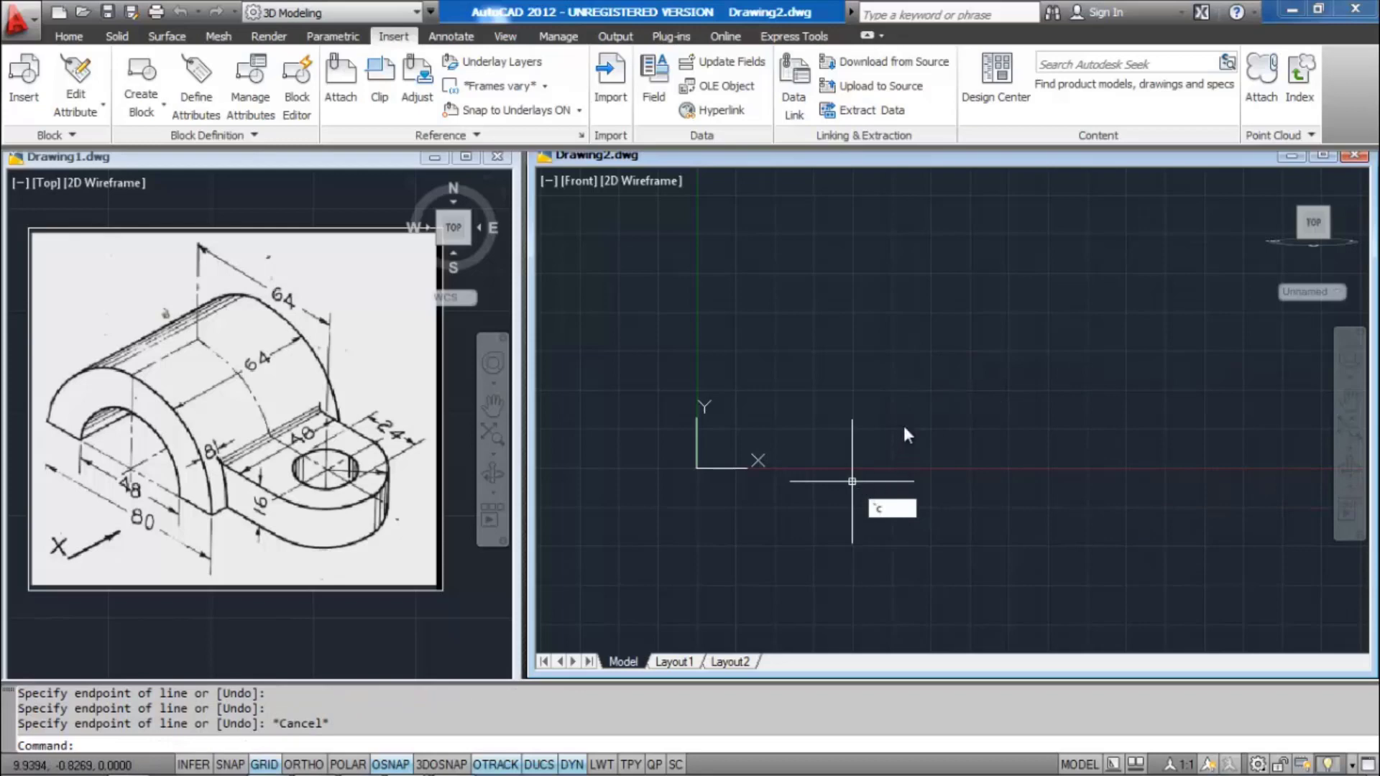
pyautogui.press('Return')
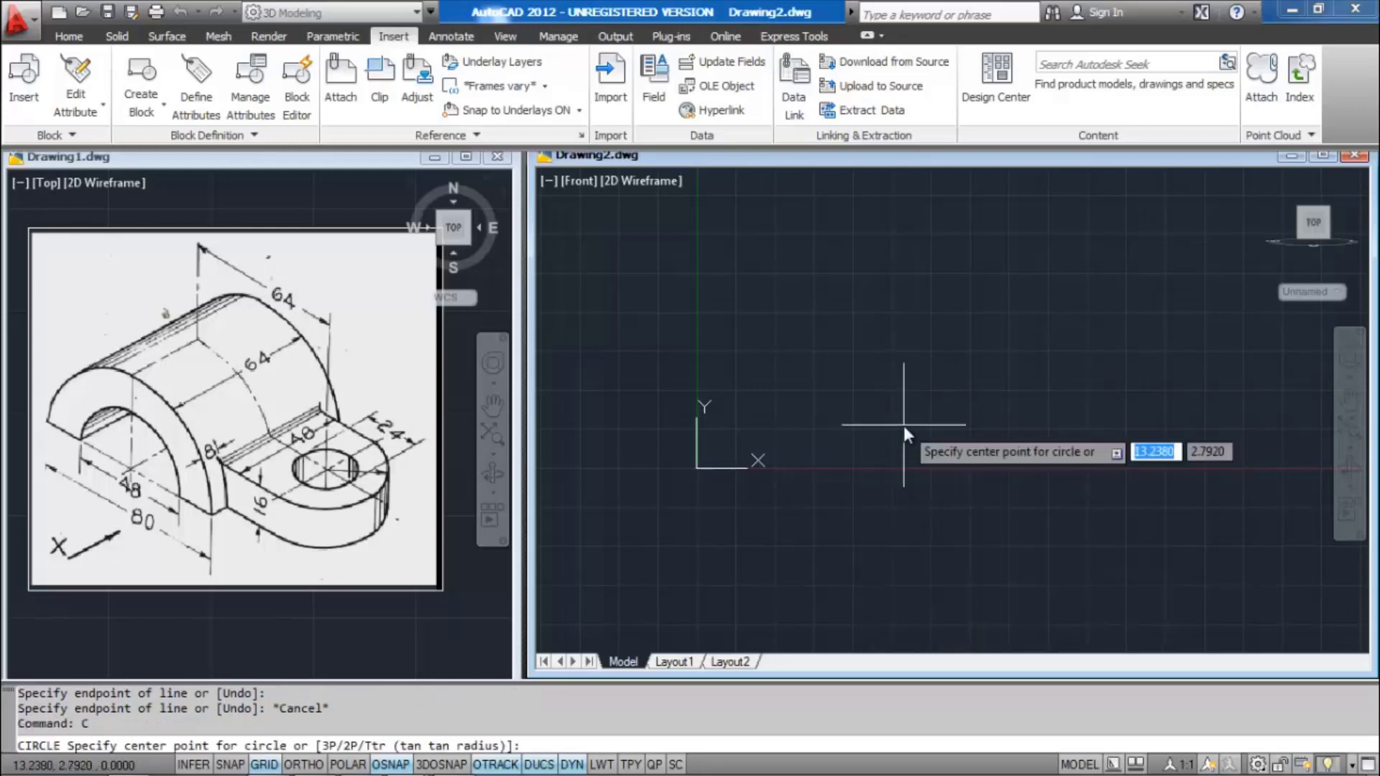
pyautogui.click(891, 366)
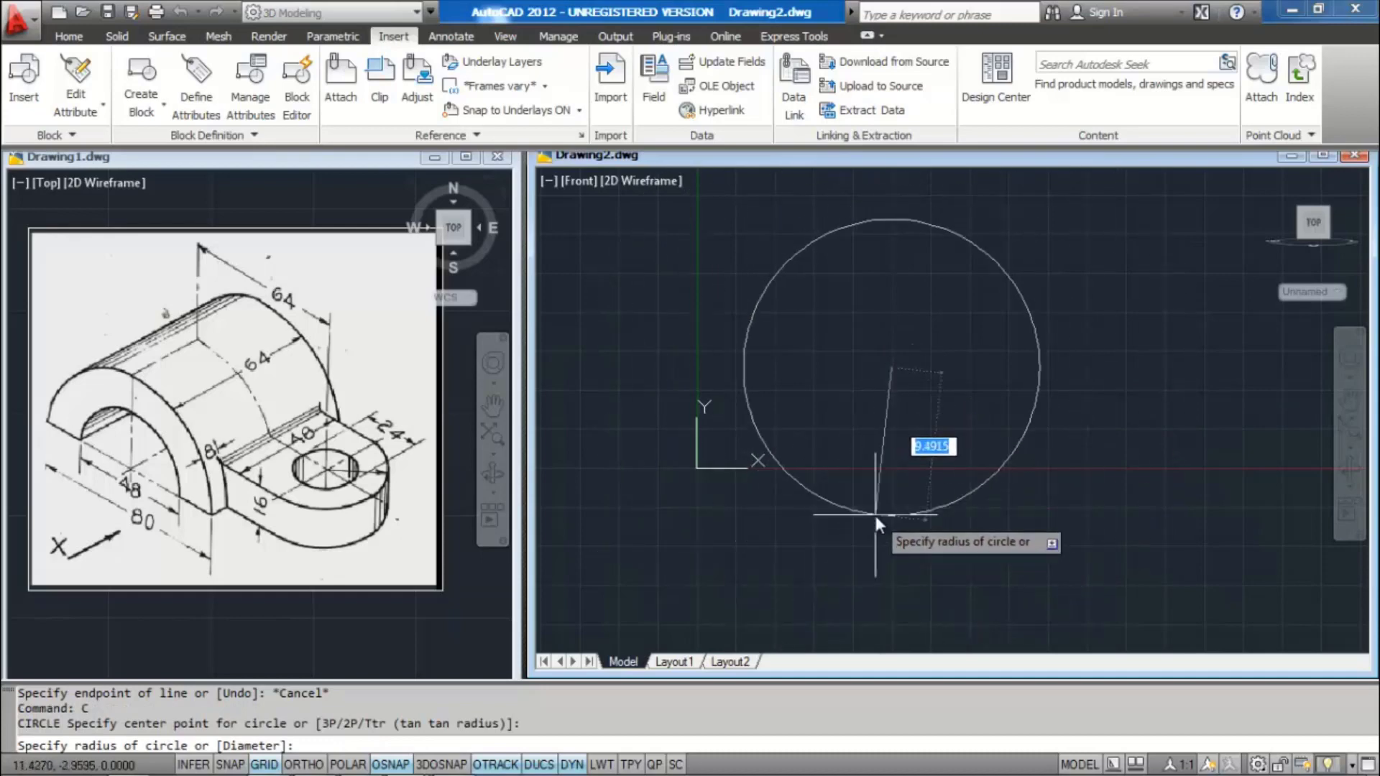
pyautogui.write('d')
pyautogui.press('Return')
pyautogui.write('48')
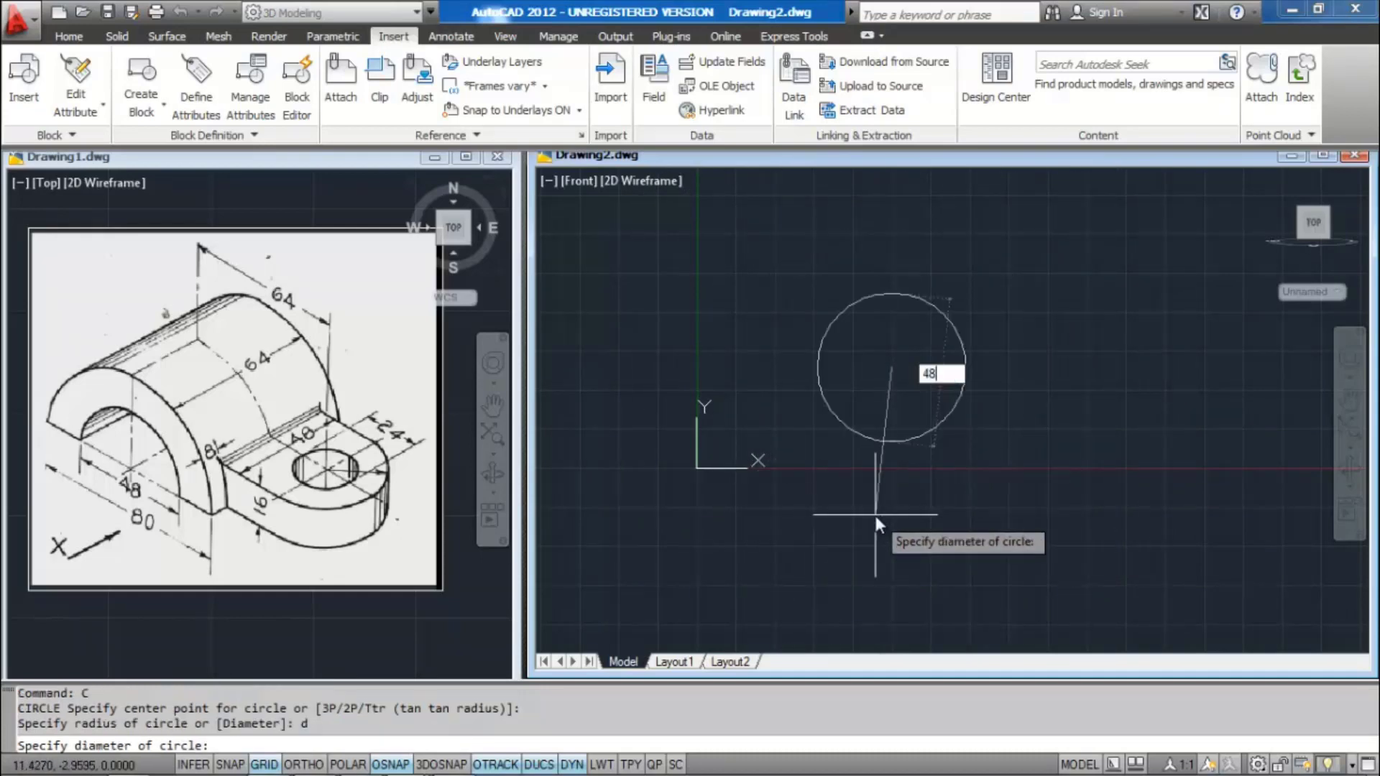
pyautogui.press('Return')
# Draw a concentric circle with a diameter of 80 around the 48-diameter circle
pyautogui.scroll(-2, 931, 517)
pyautogui.scroll(-3, 923, 482)
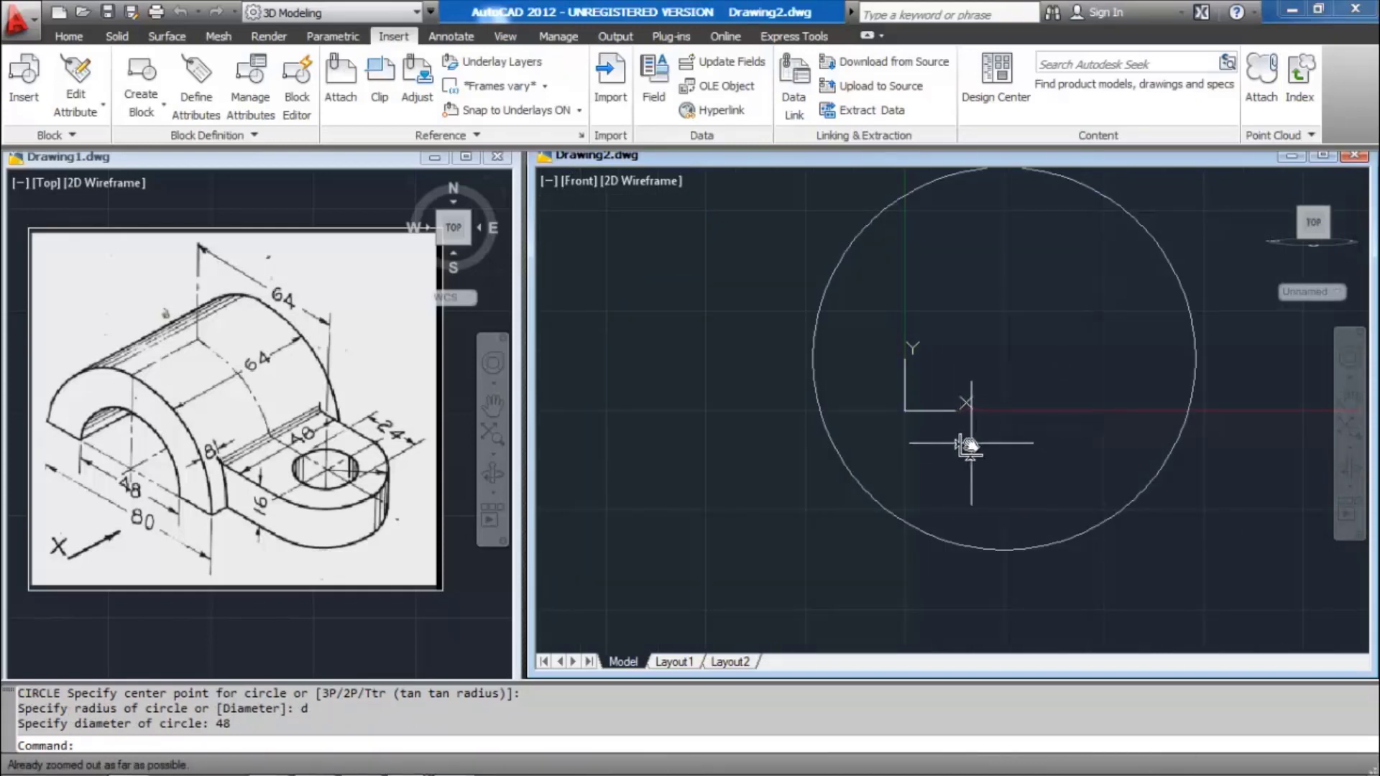
pyautogui.press('Return')
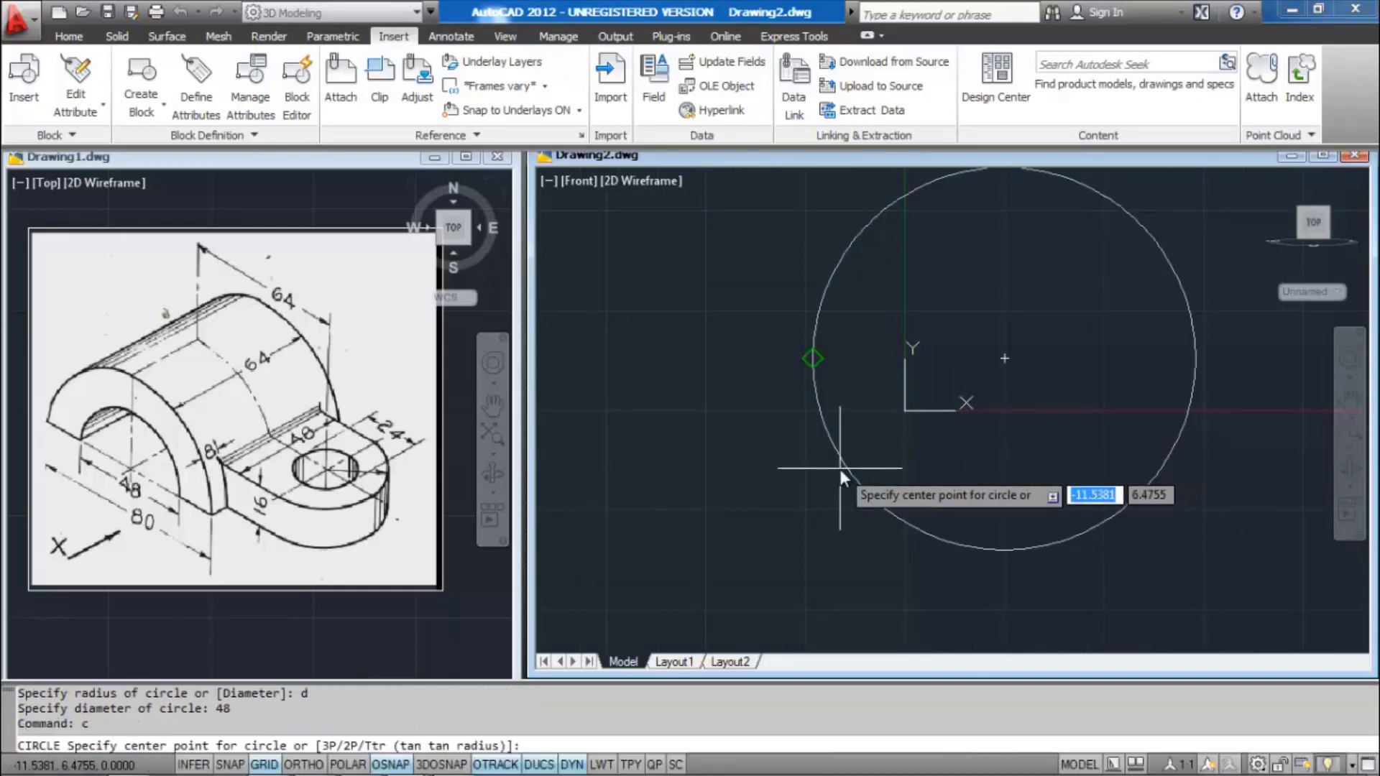
pyautogui.click(1001, 353)
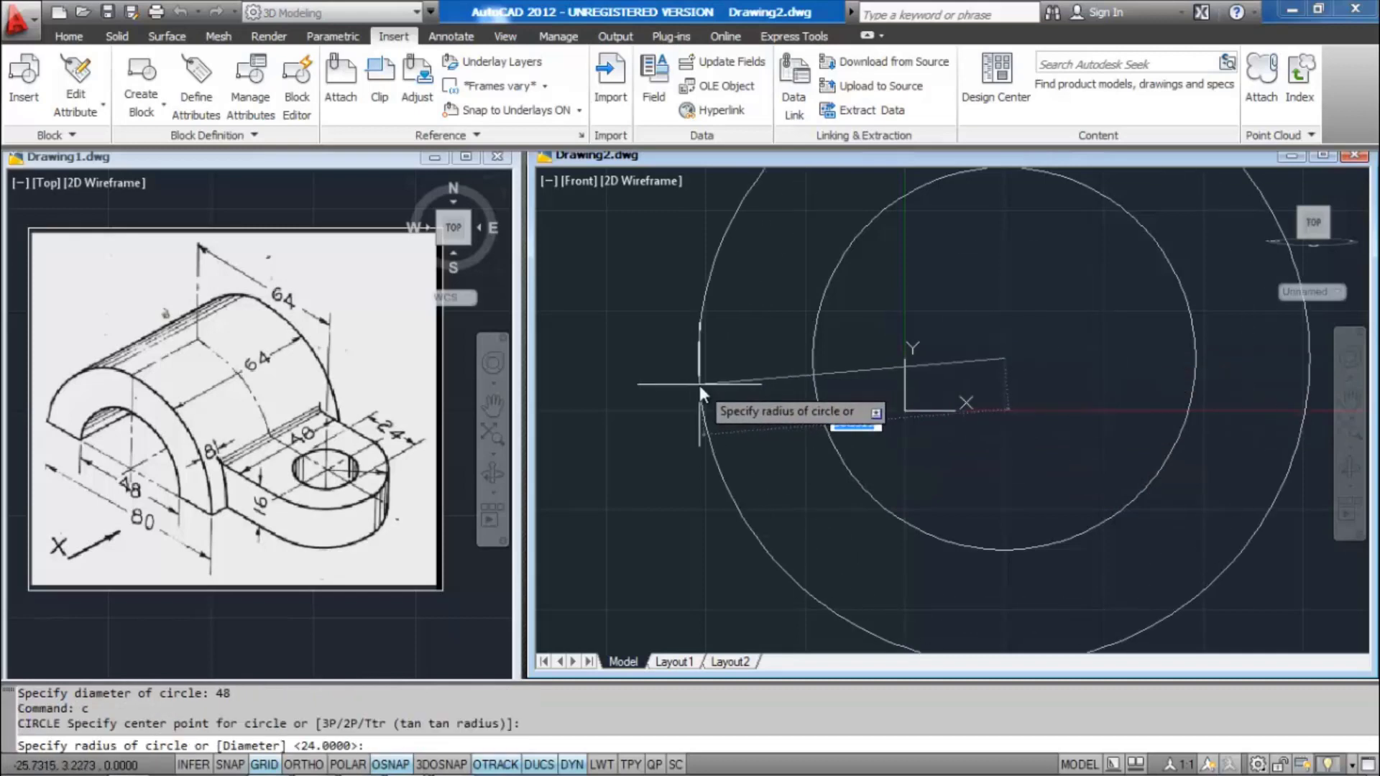
pyautogui.write('d')
pyautogui.press('Return')
pyautogui.write('80')
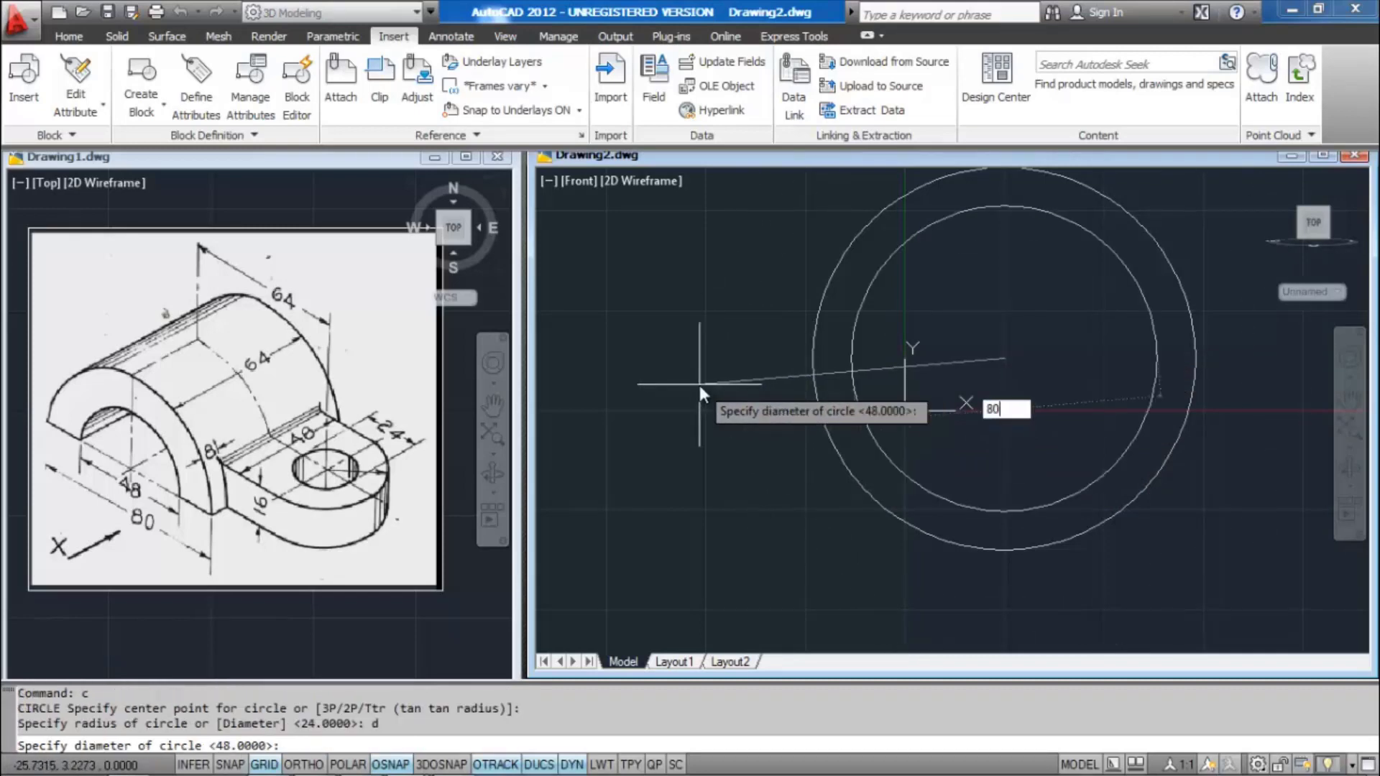
pyautogui.press('Return')
# Regenerate the drawing so the view can zoom out to both whole circles
pyautogui.scroll(-2, 870, 339)
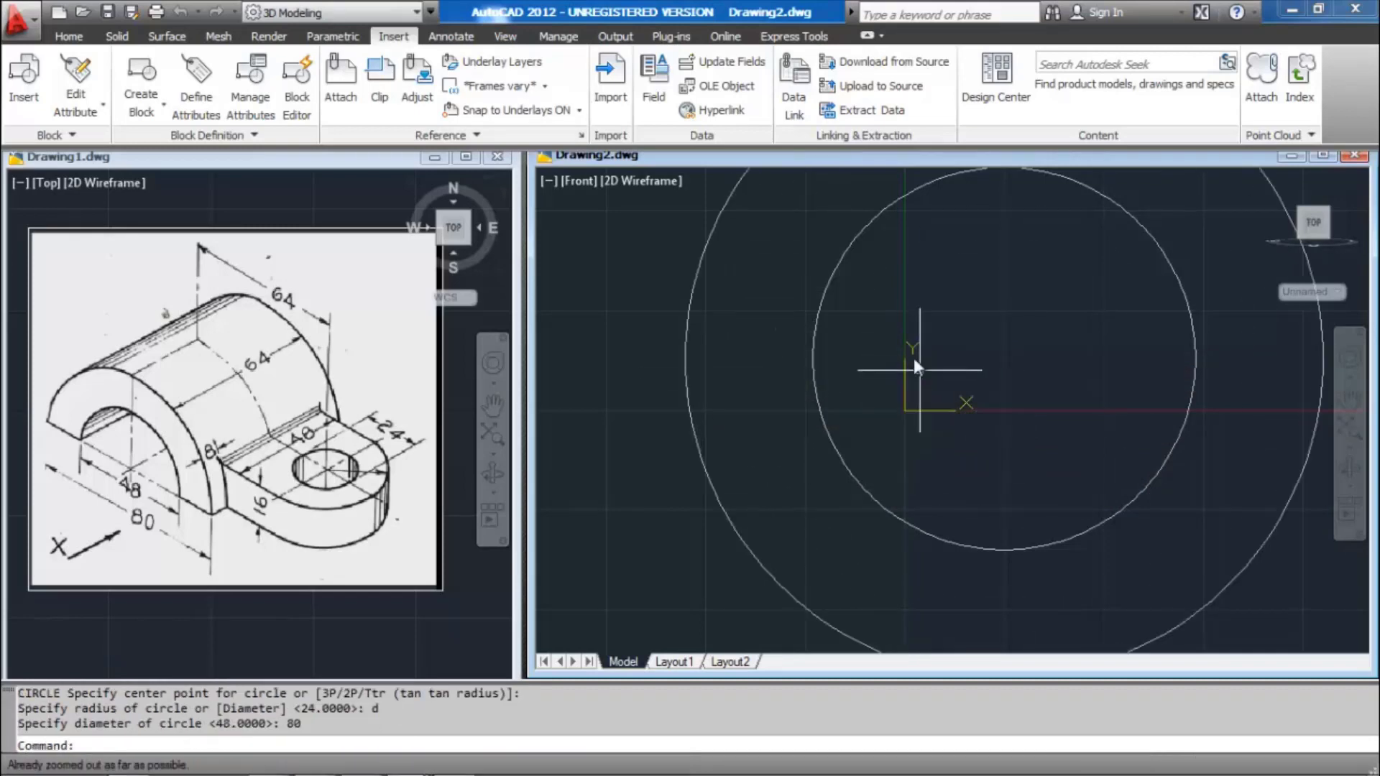
pyautogui.write('re')
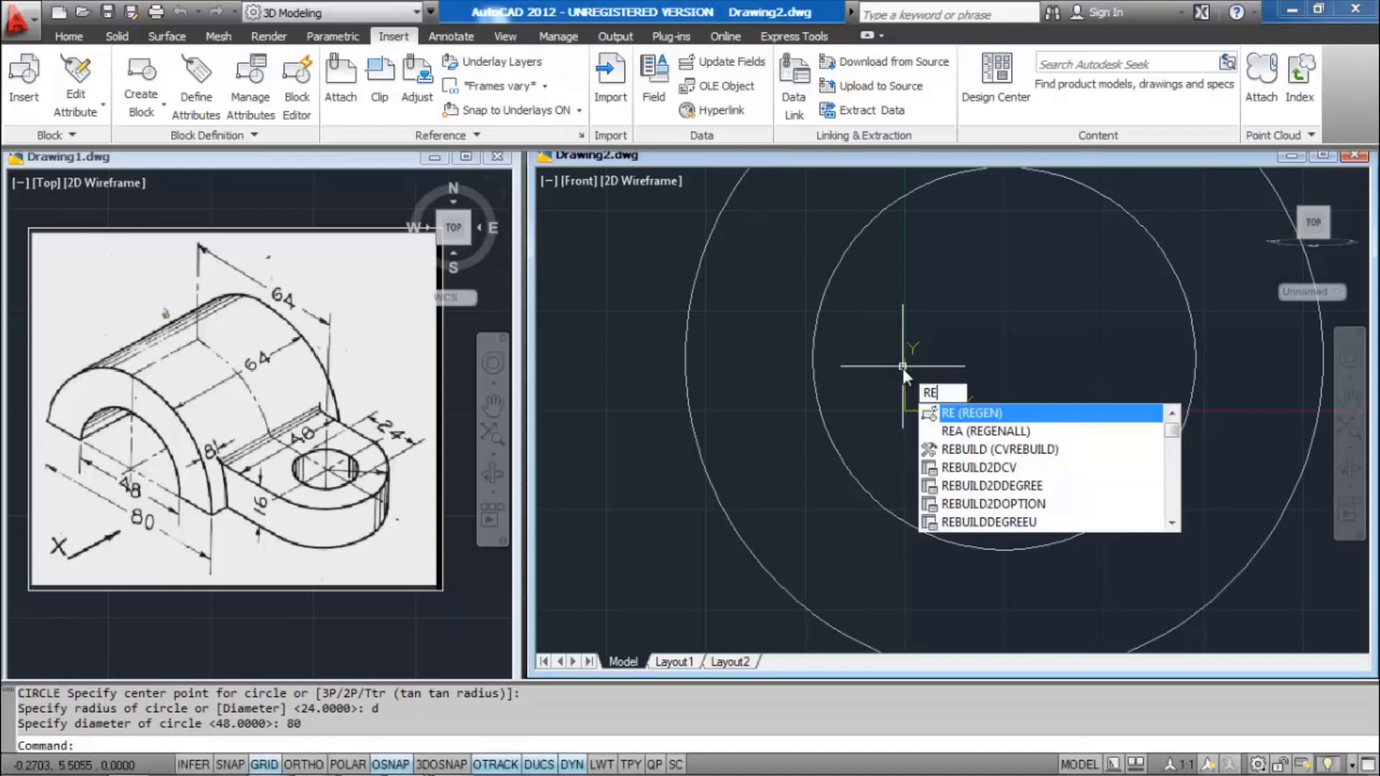
pyautogui.press('Return')
pyautogui.scroll(-3, 903, 367)
pyautogui.moveTo(1020, 392); pyautogui.dragTo(862, 412, button='middle')
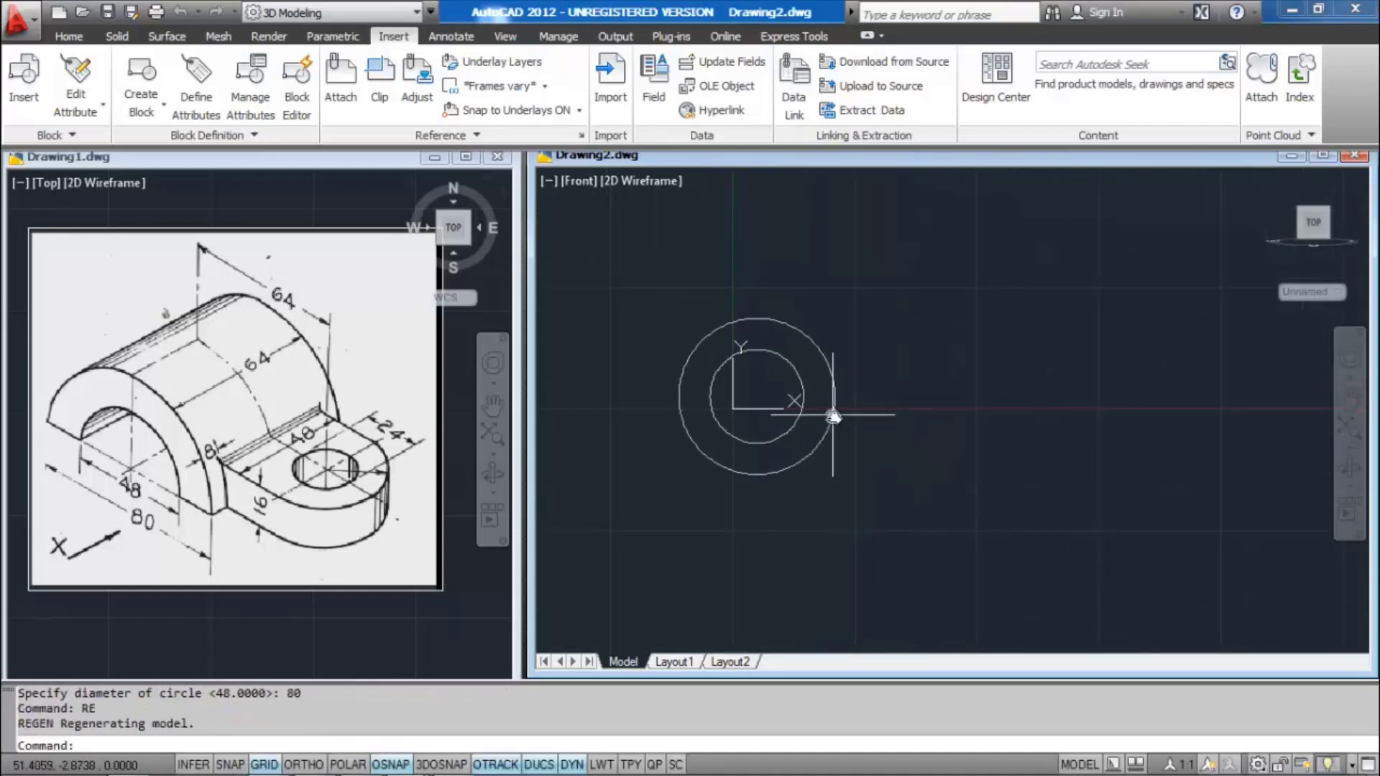
# Draw a horizontal line across the outer circle from its left quadrant to its right quadrant
pyautogui.write('l')
pyautogui.press('Return')
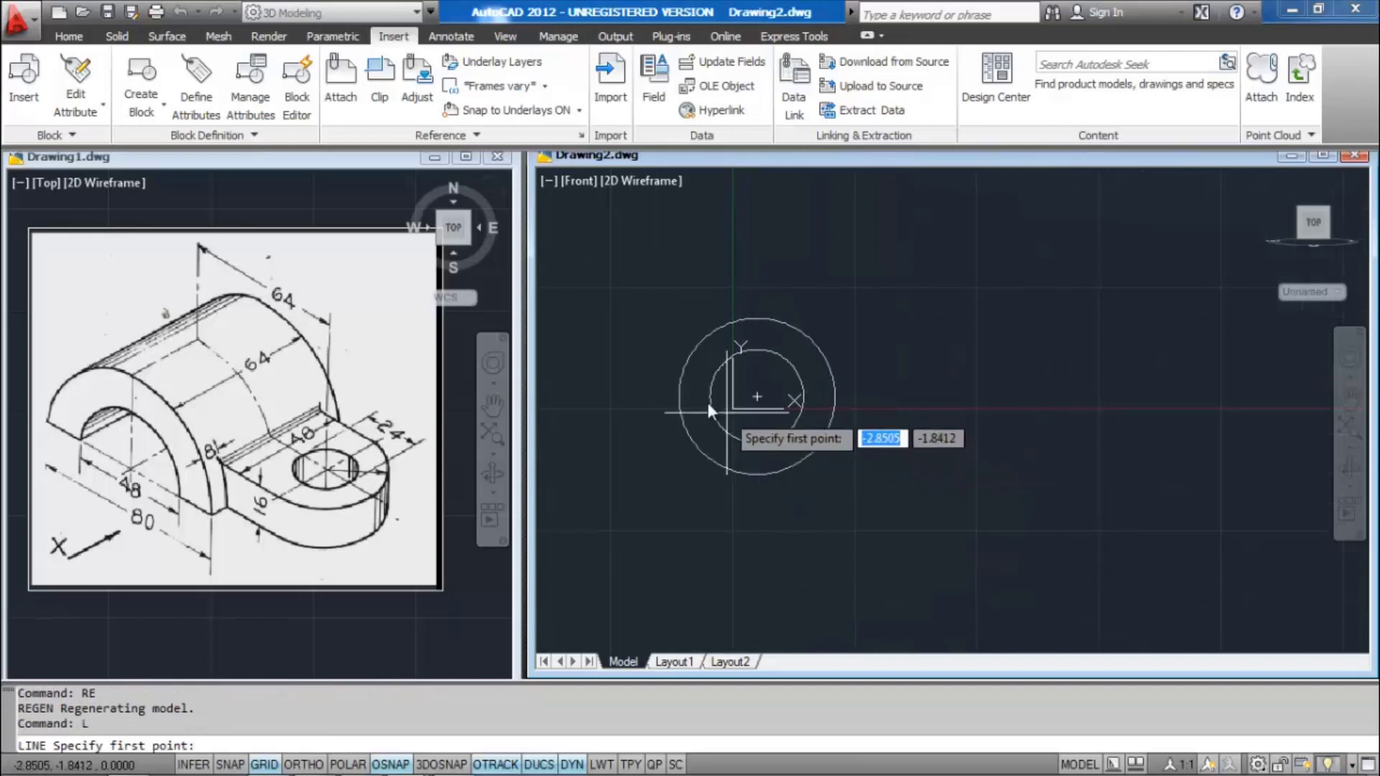
pyautogui.click(679, 397)
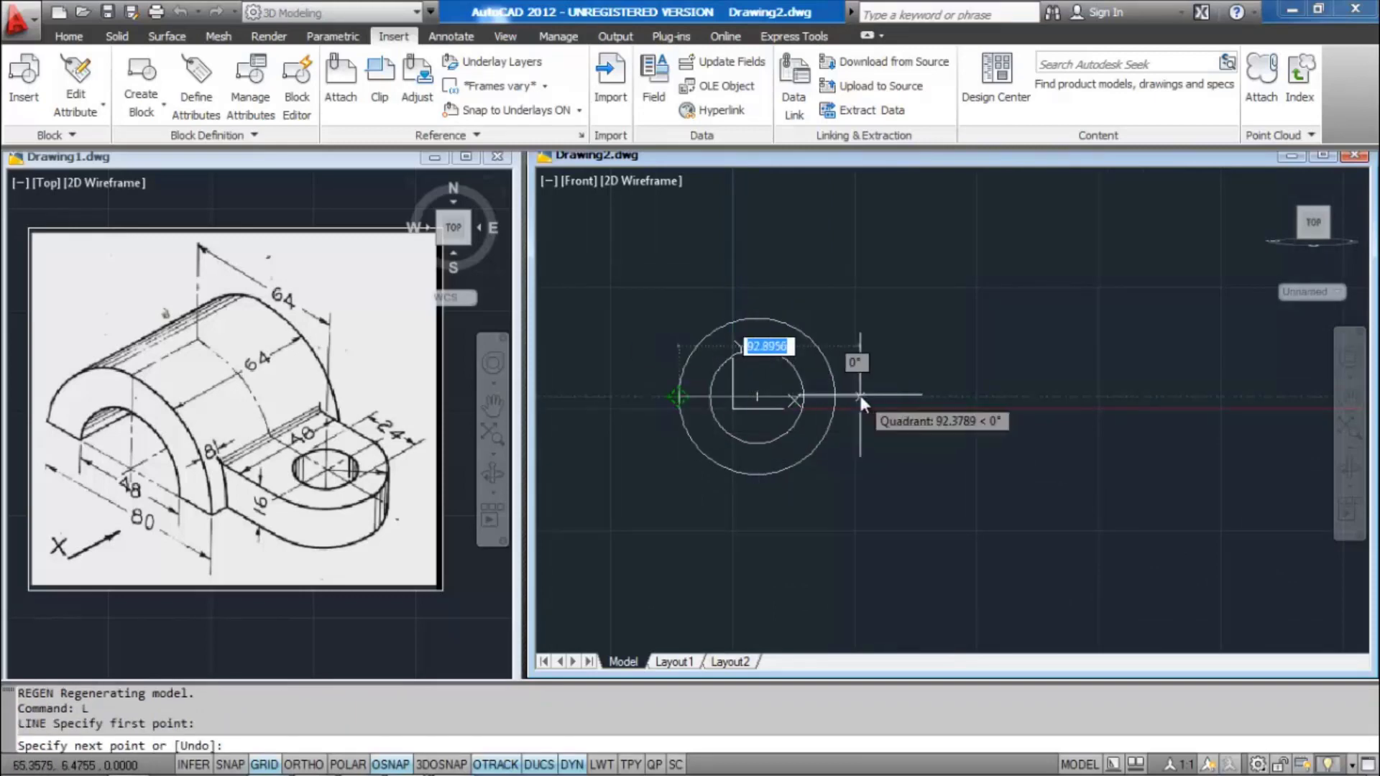
pyautogui.scroll(3, 859, 395)
pyautogui.click(801, 393)
pyautogui.press('Return')
pyautogui.scroll(-3, 888, 464)
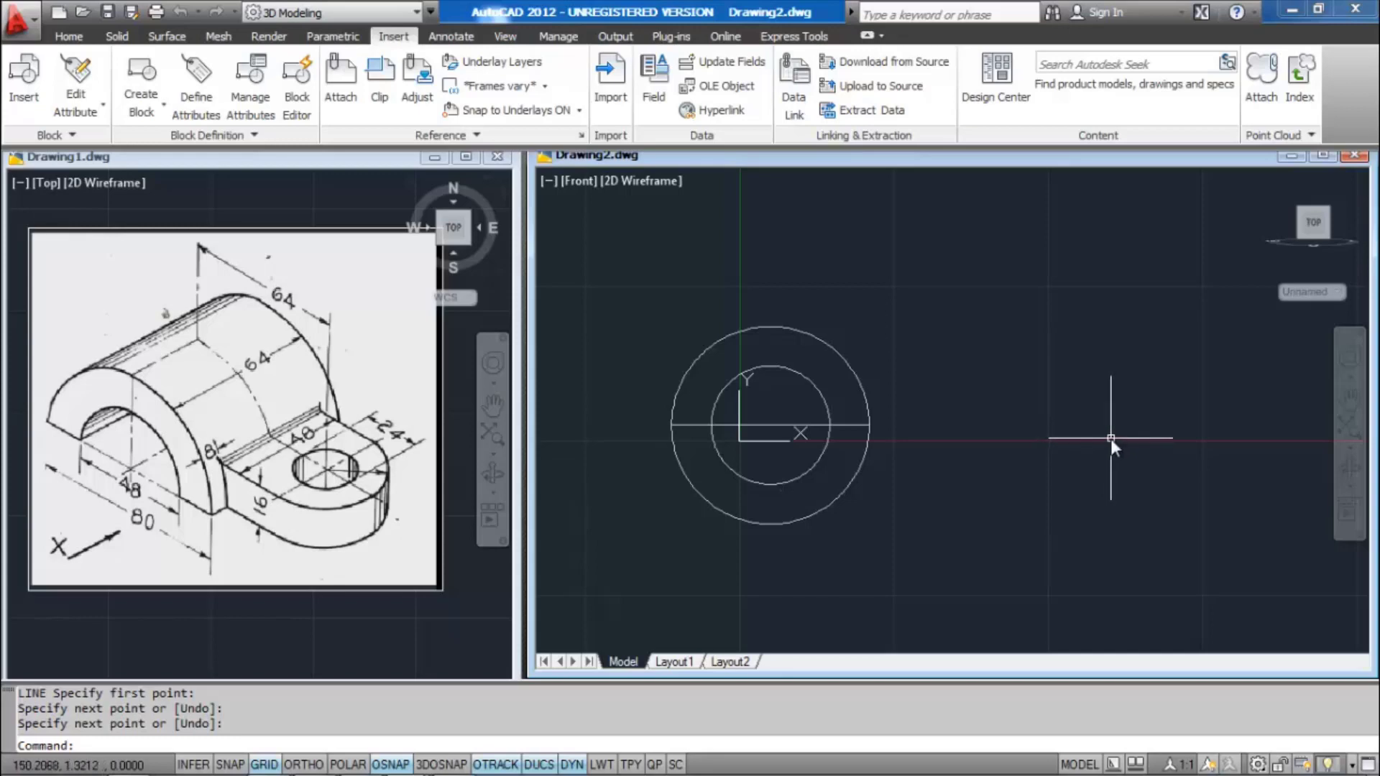
# Draw a rectangle 64 wide and 16 high in the empty area to the right of the circles
pyautogui.write('REC')
pyautogui.press('Return')
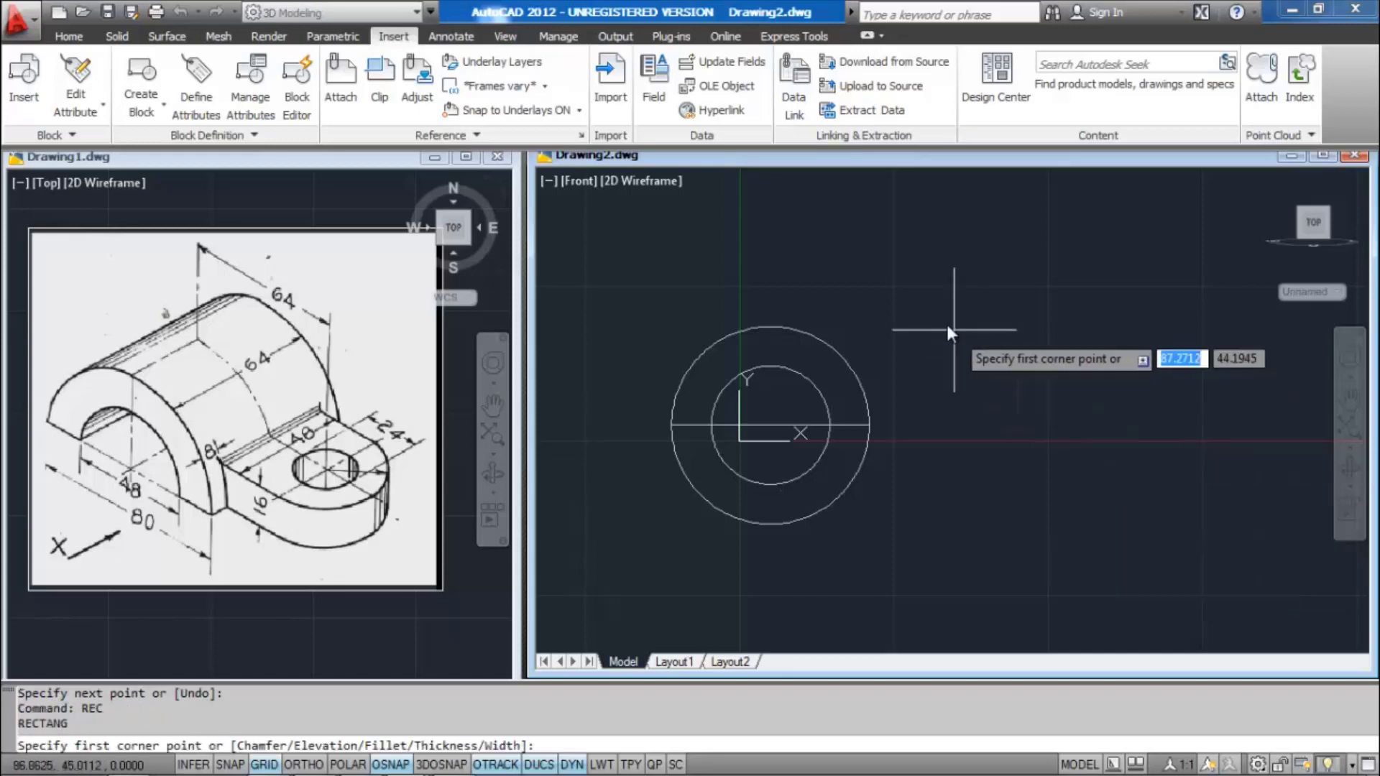
pyautogui.click(940, 312)
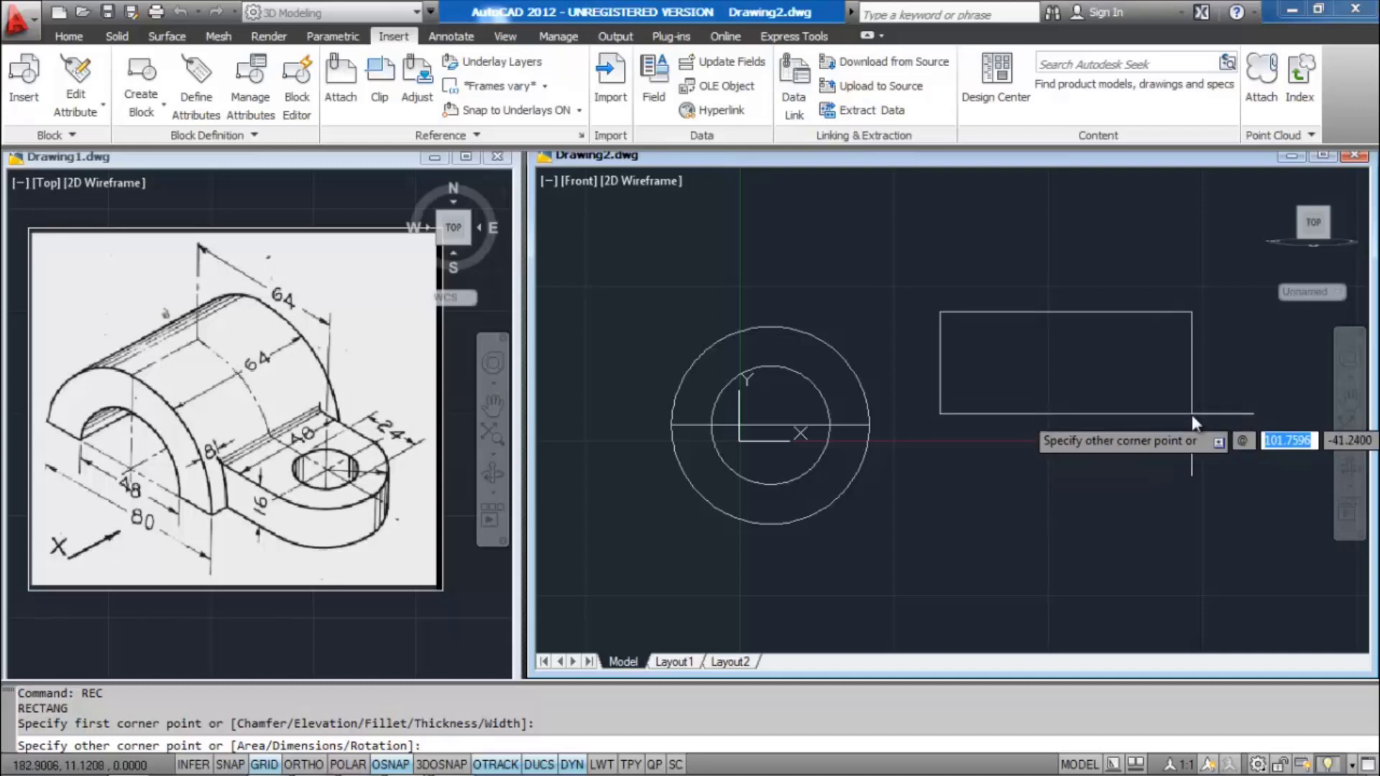
pyautogui.write('64')
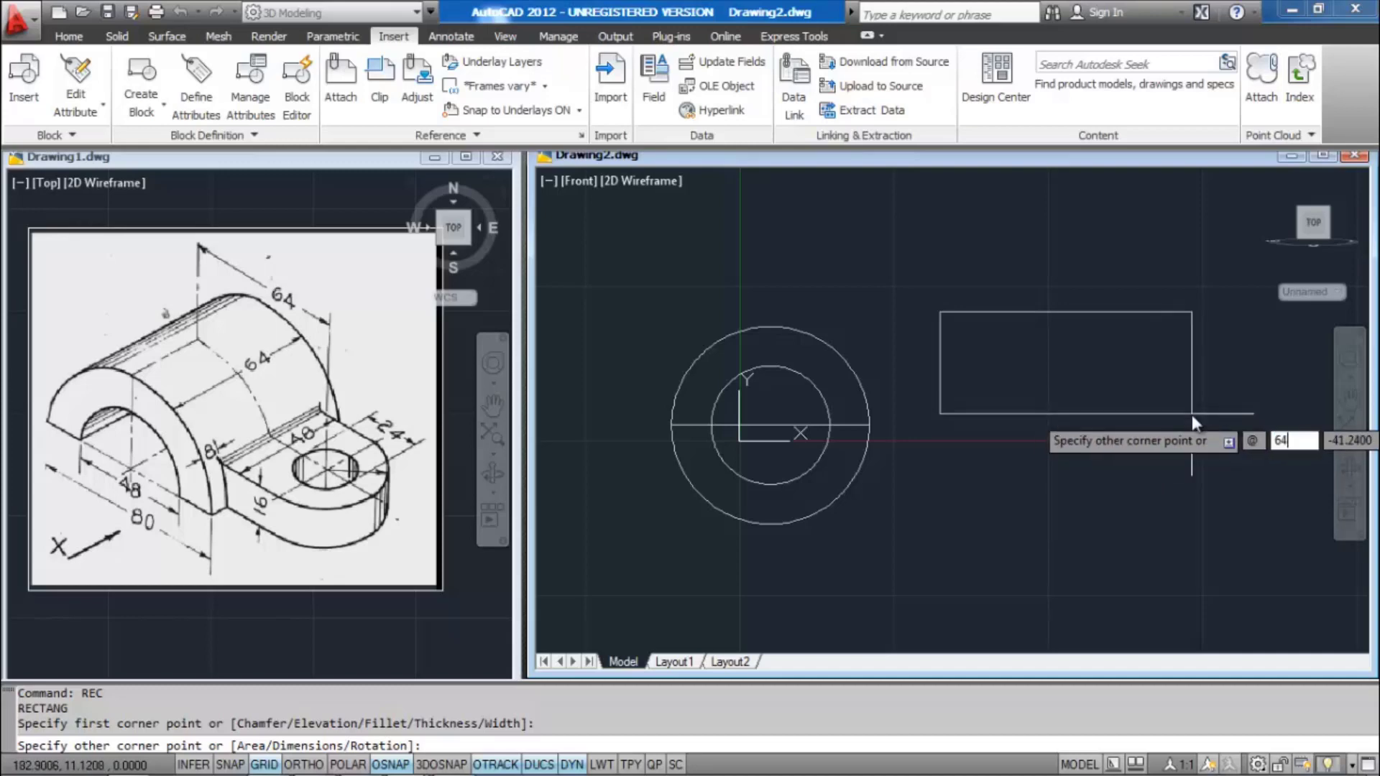
pyautogui.press('Tab')
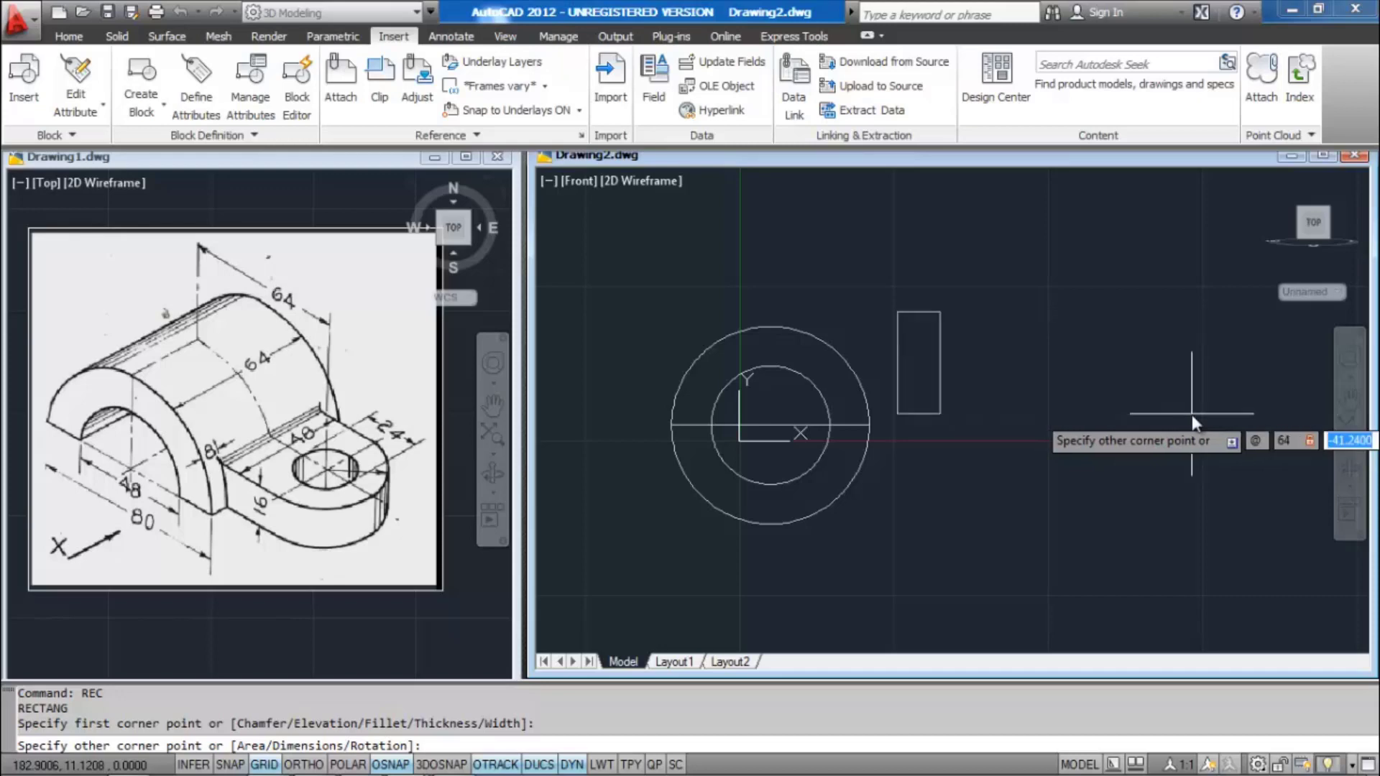
pyautogui.write('16')
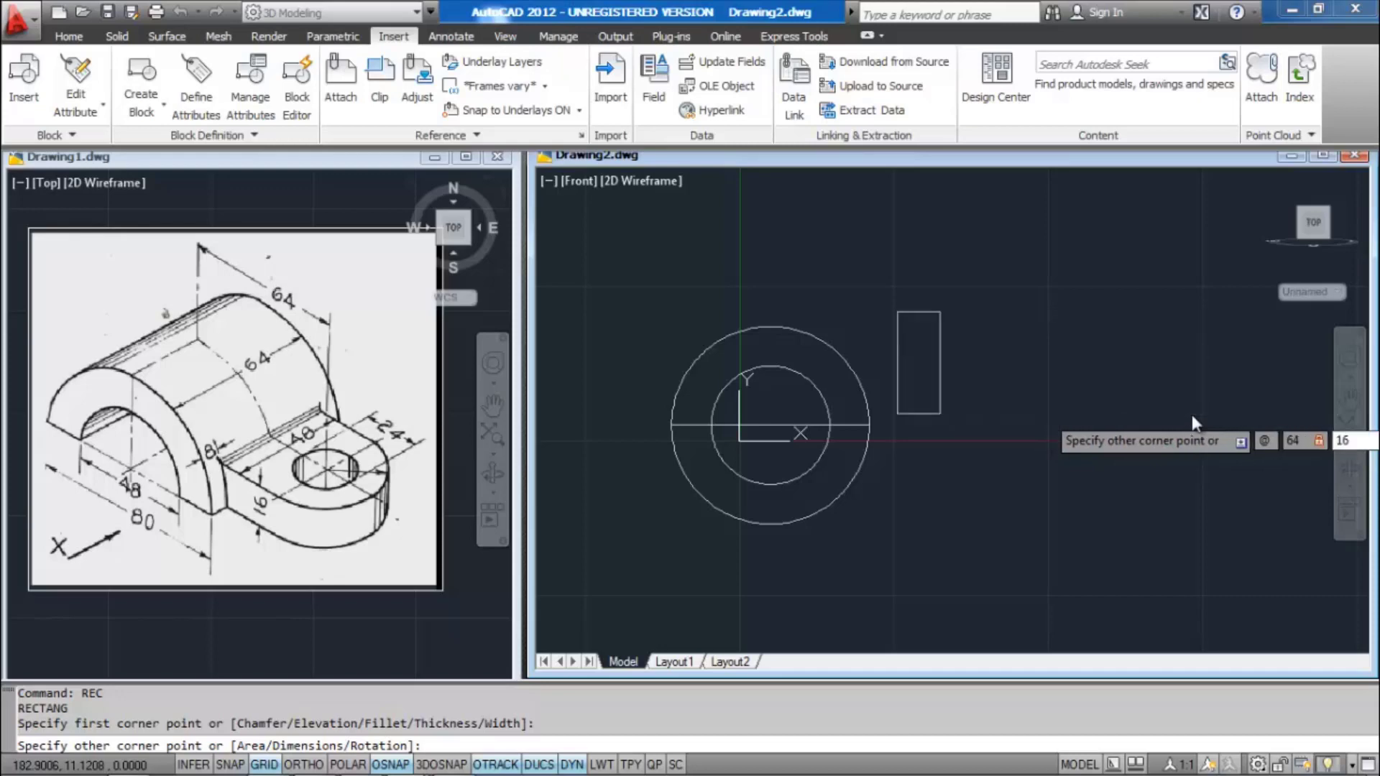
pyautogui.press('Return')
pyautogui.moveTo(1049, 404); pyautogui.dragTo(1013, 406, button='middle')
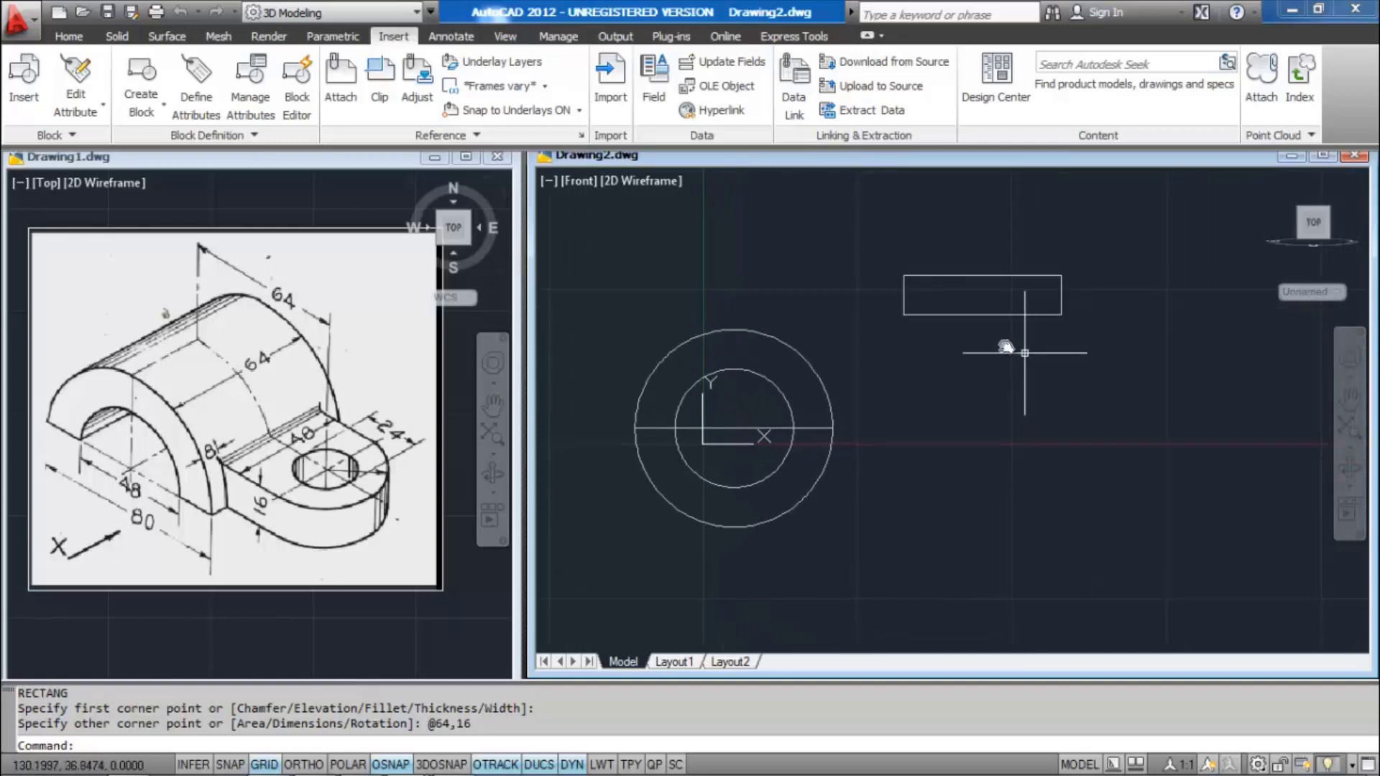
# Move the rectangle so its lower-left corner lies on the common centre of the circles
pyautogui.write('m')
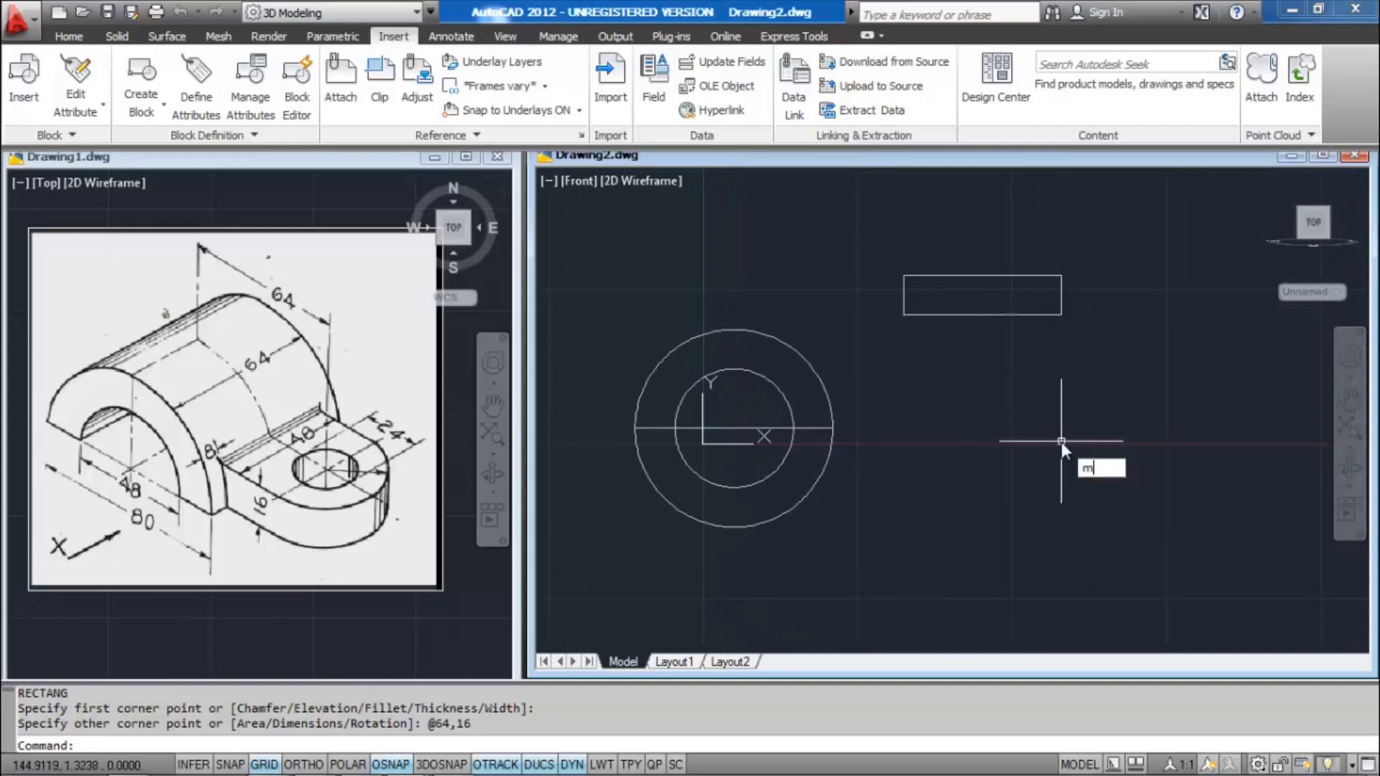
pyautogui.press('Return')
pyautogui.click(1016, 261)
pyautogui.click(921, 328)
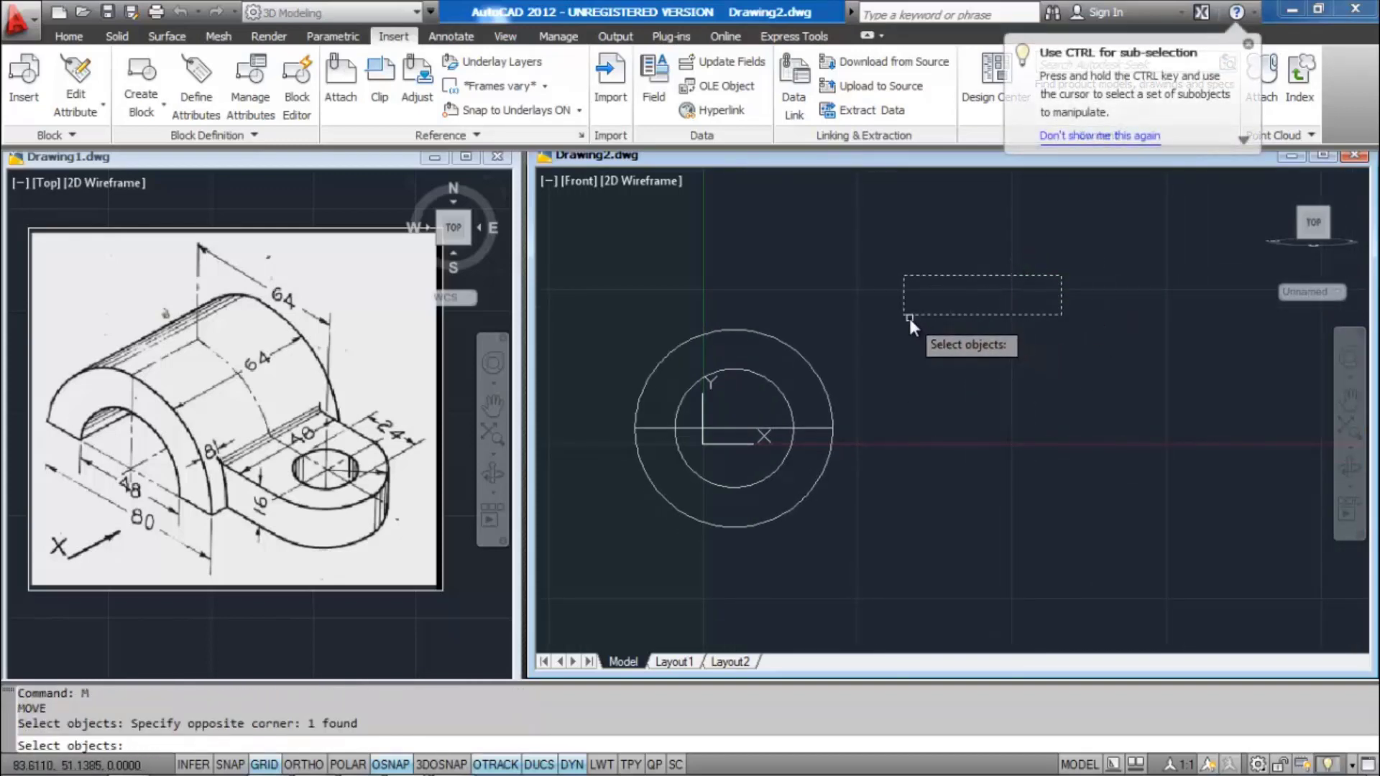
pyautogui.press('Return')
pyautogui.click(904, 314)
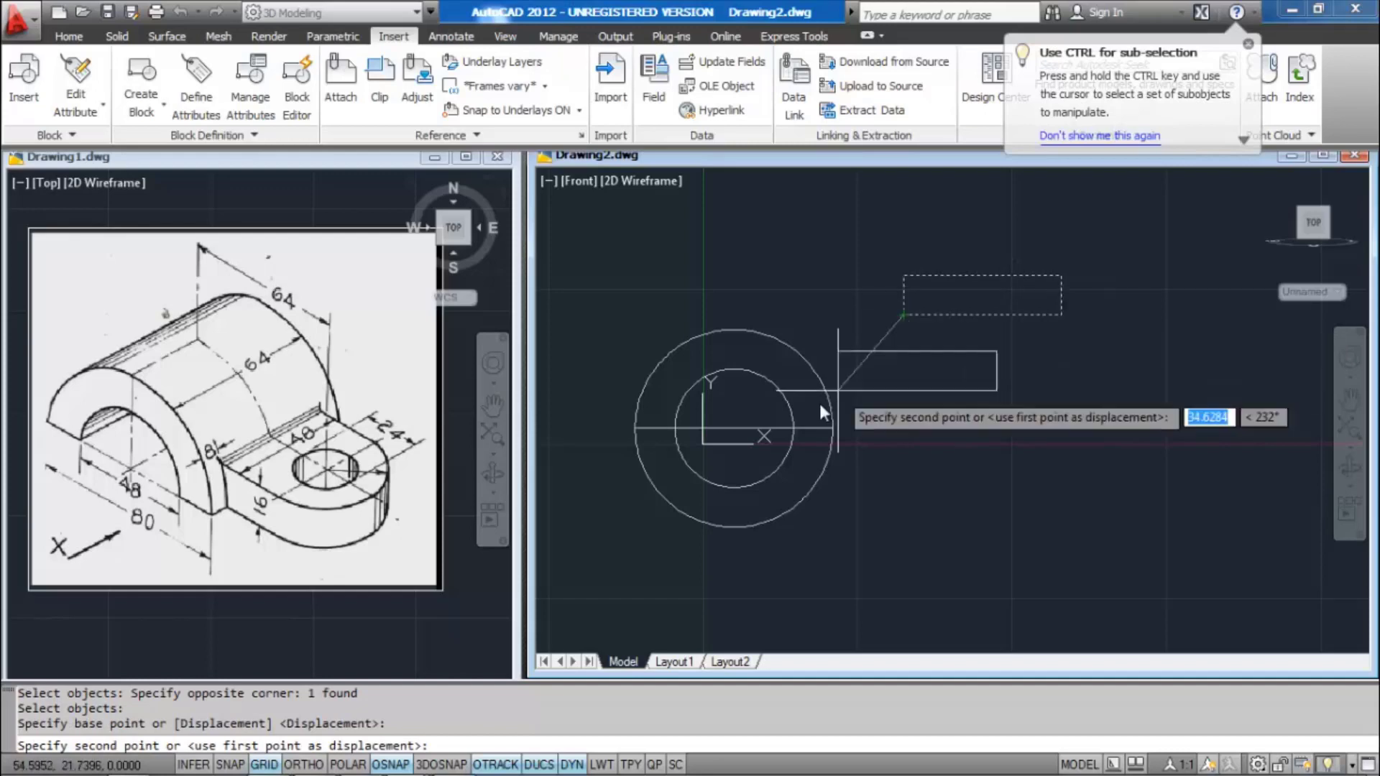
pyautogui.click(737, 423)
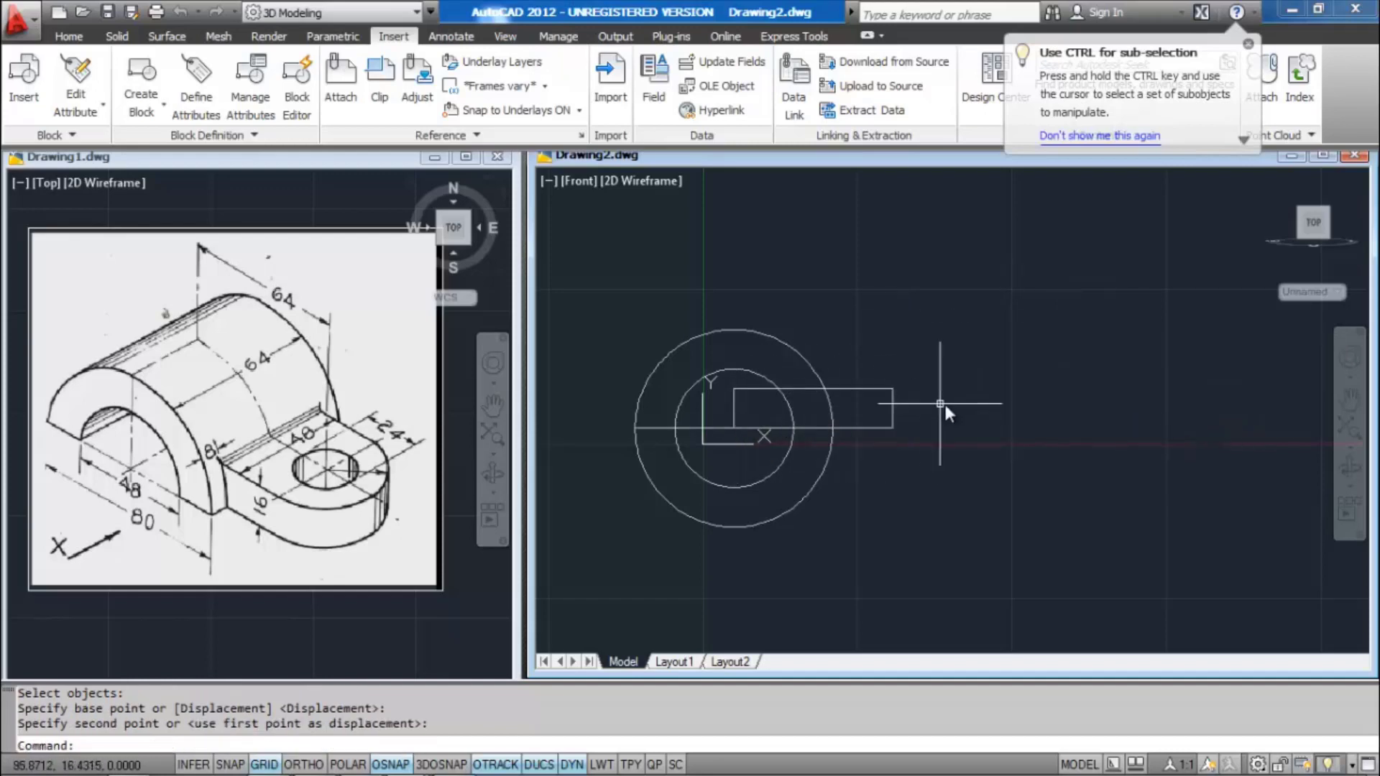
# Stretch the rectangle's right end 24 units horizontally to the right with Ortho on
pyautogui.scroll(-2, 911, 424)
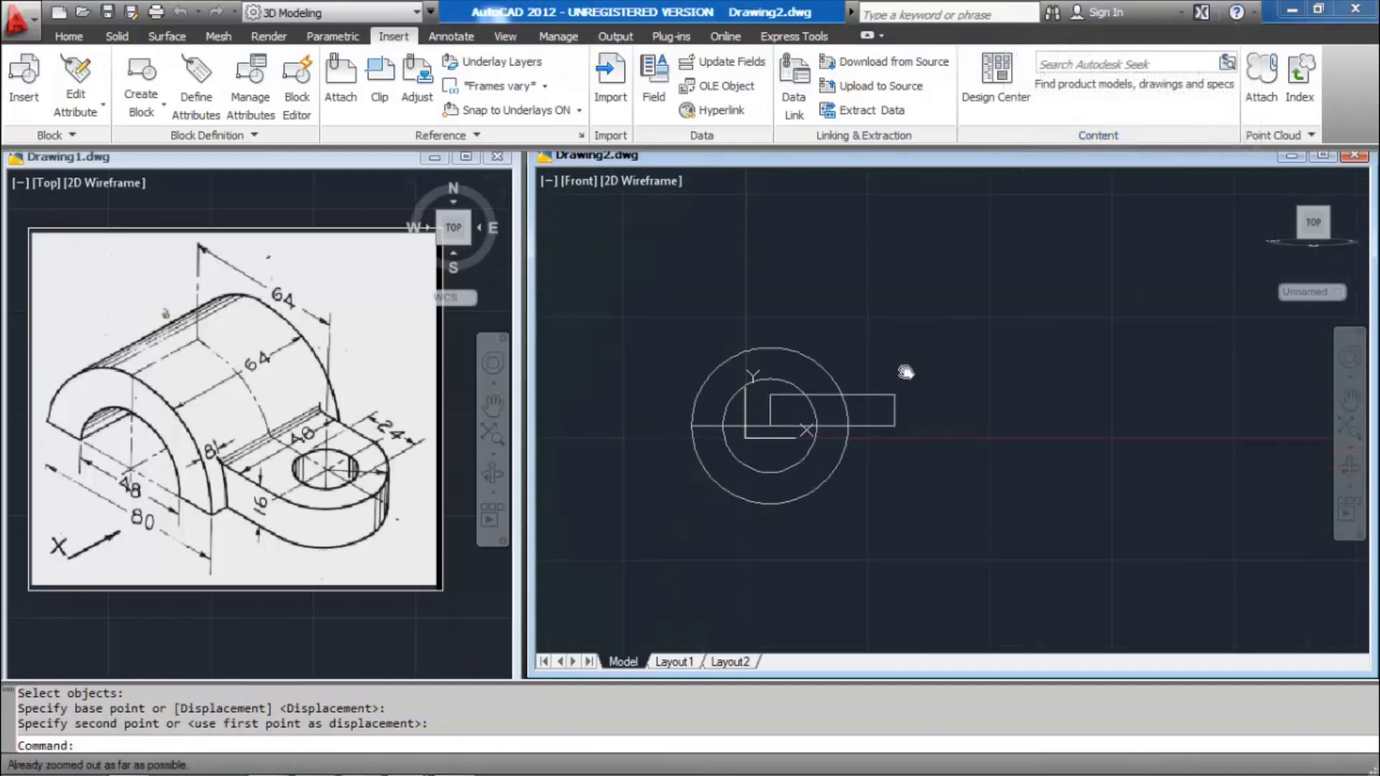
pyautogui.scroll(3, 885, 431)
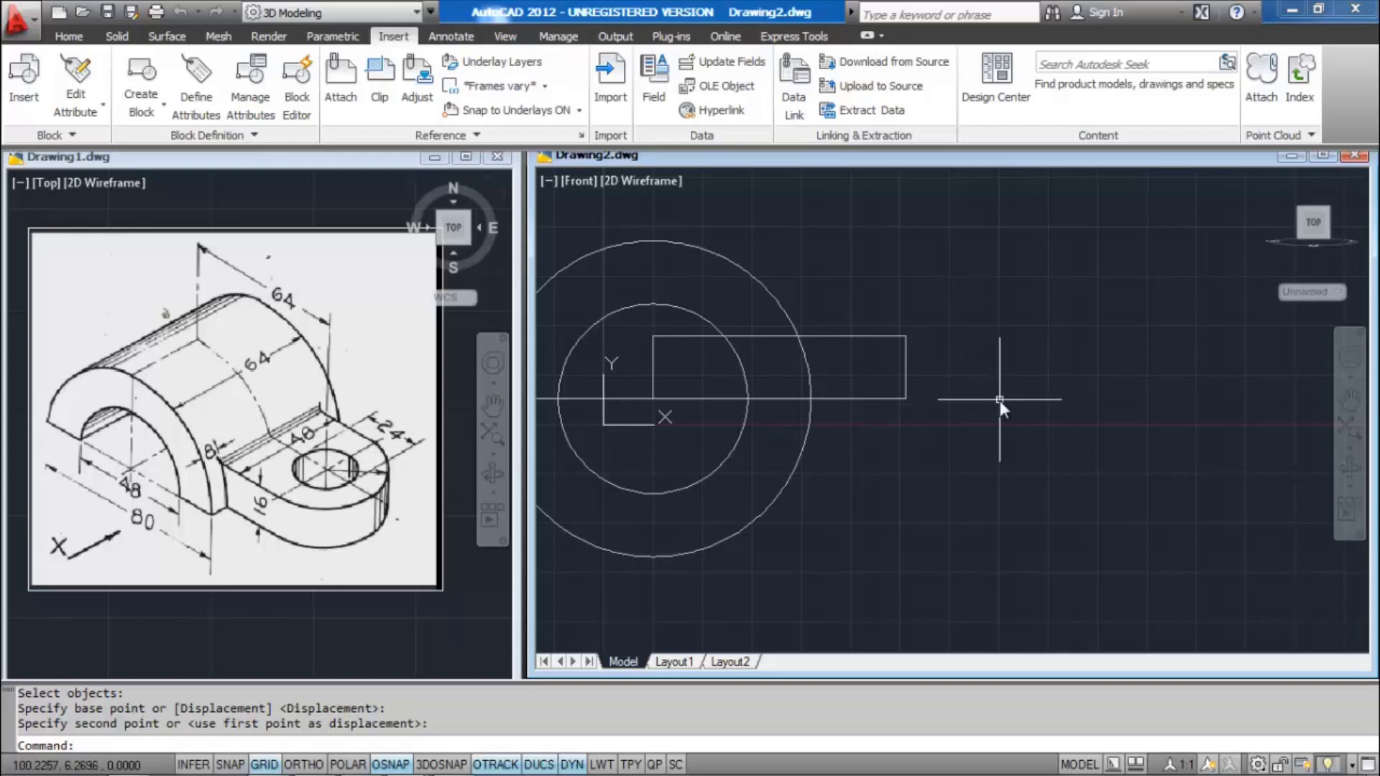
pyautogui.write('s')
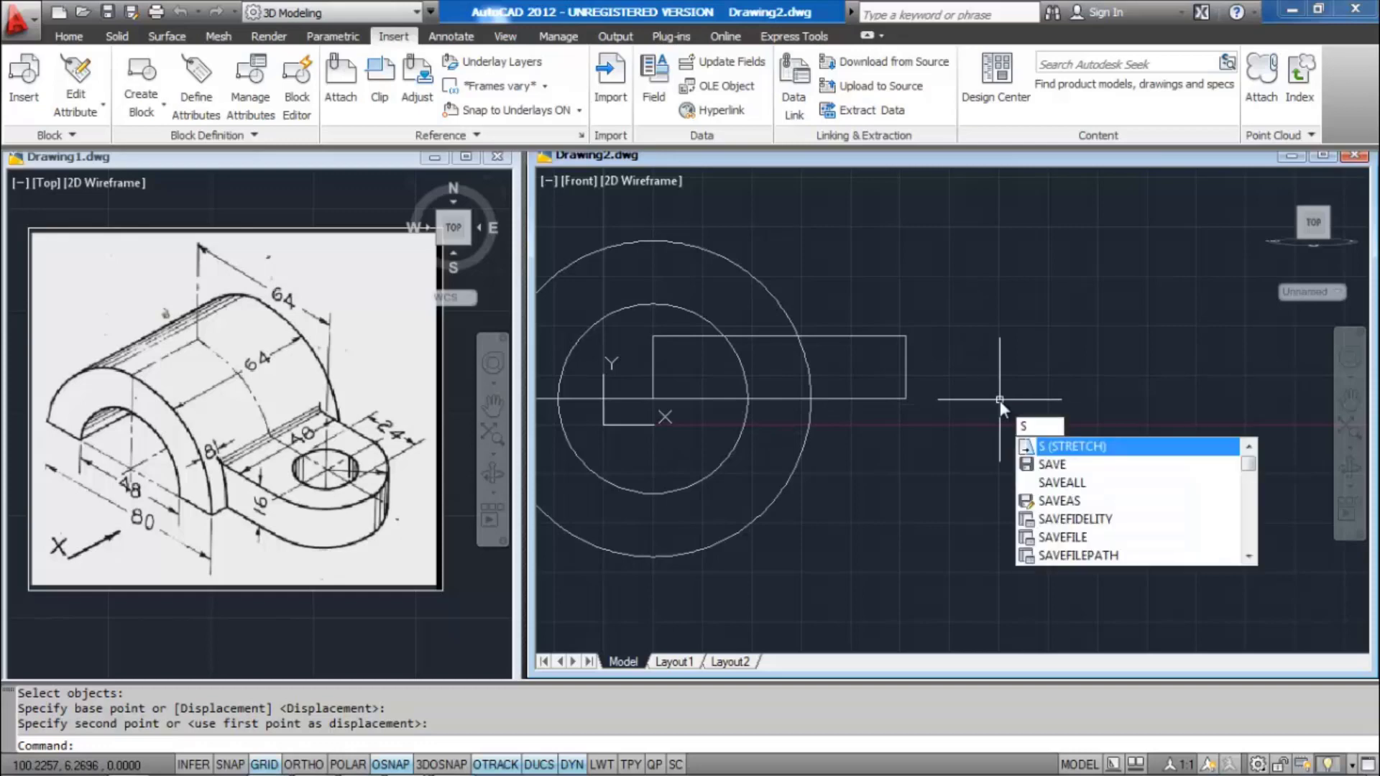
pyautogui.press('Return')
pyautogui.click(963, 437)
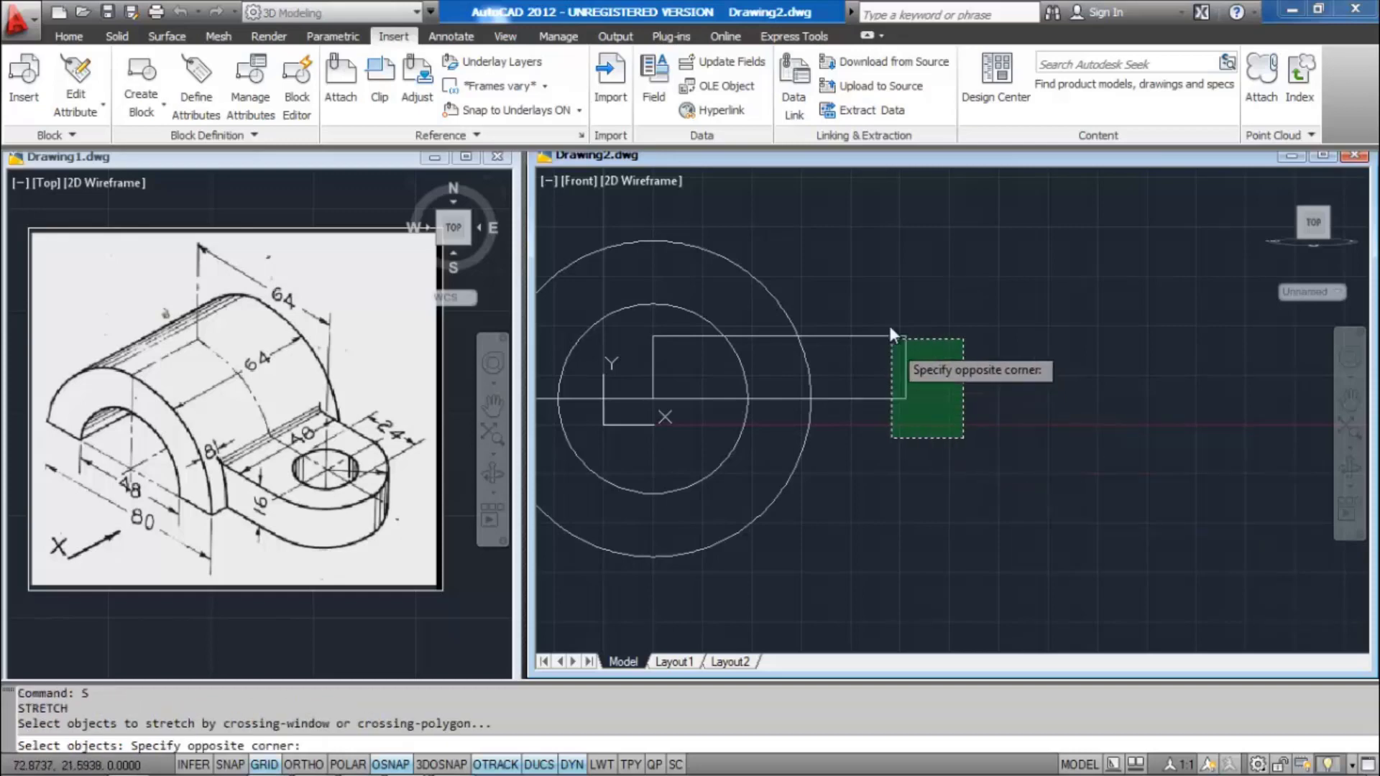
pyautogui.click(890, 334)
pyautogui.press('Return')
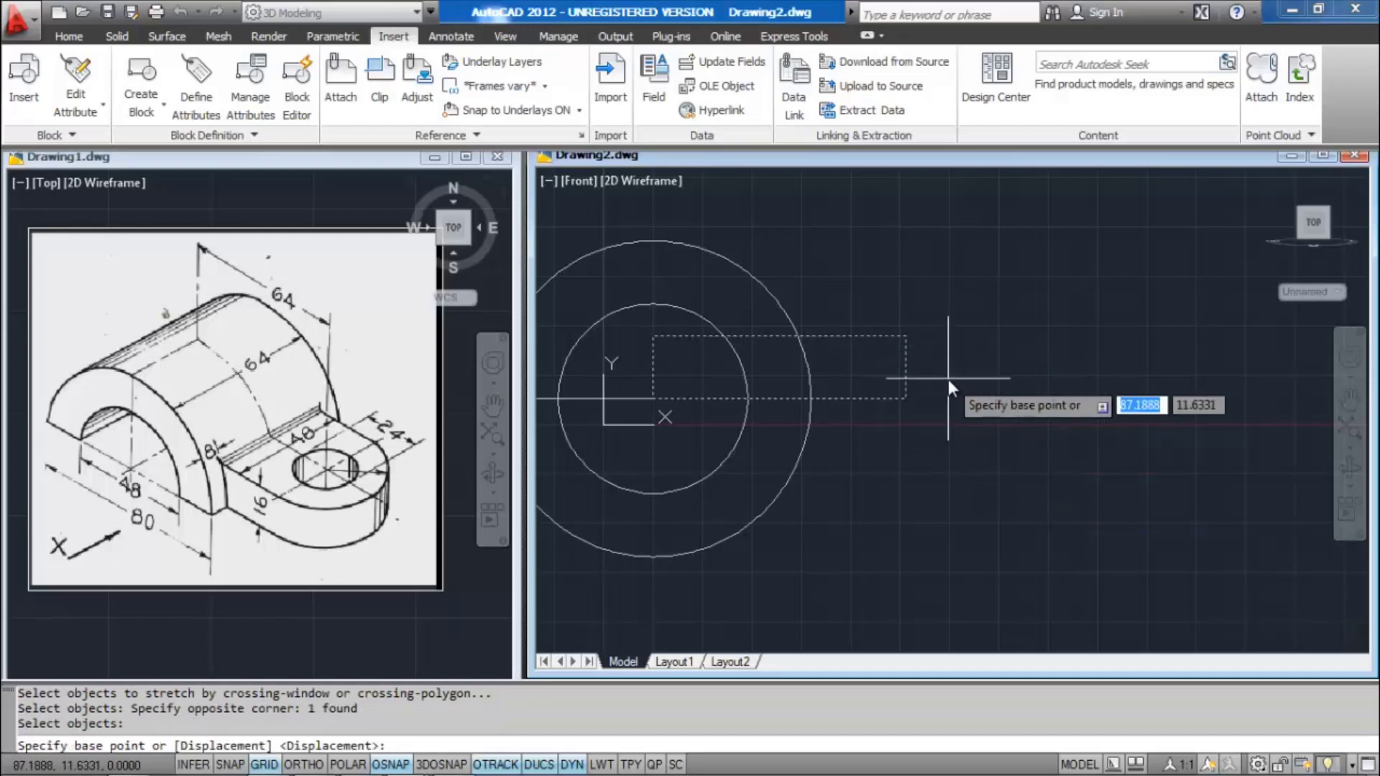
pyautogui.click(909, 395)
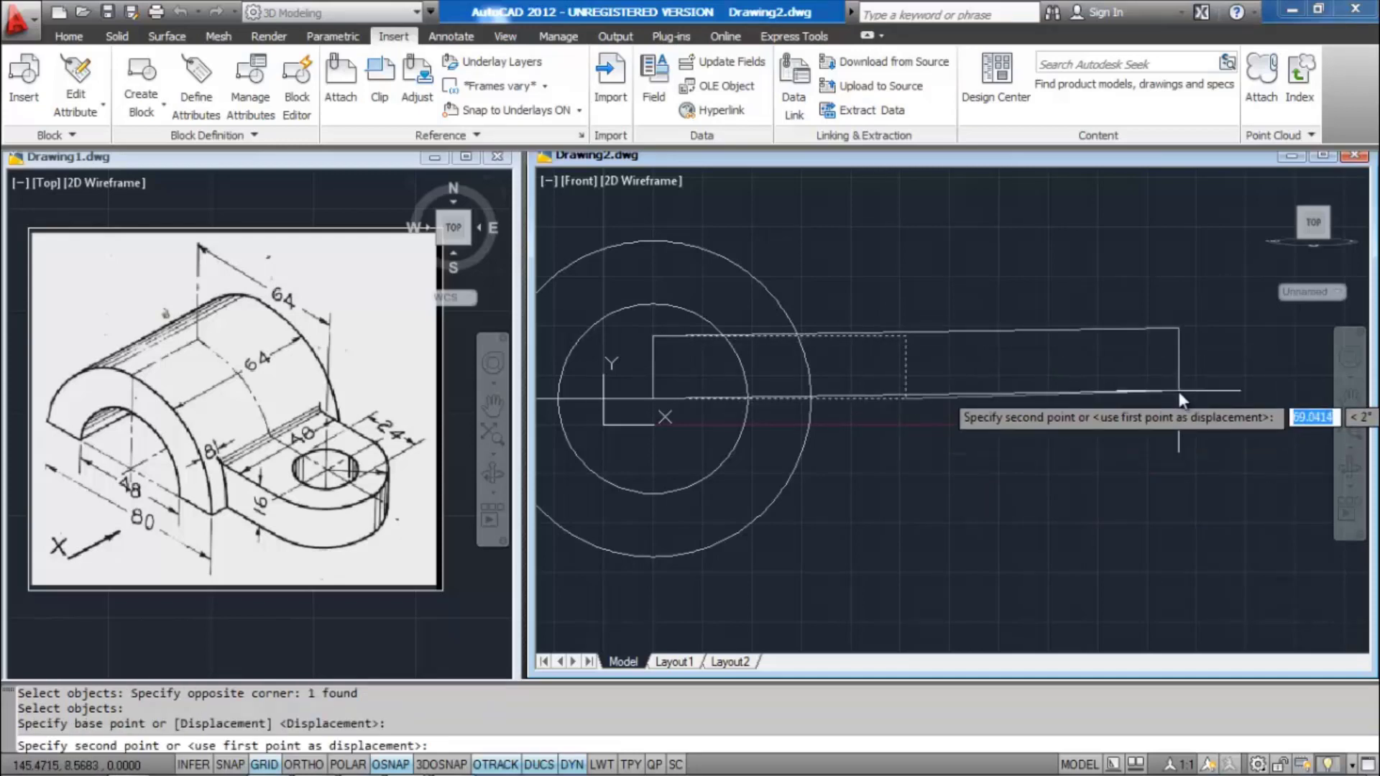
pyautogui.press('F8')
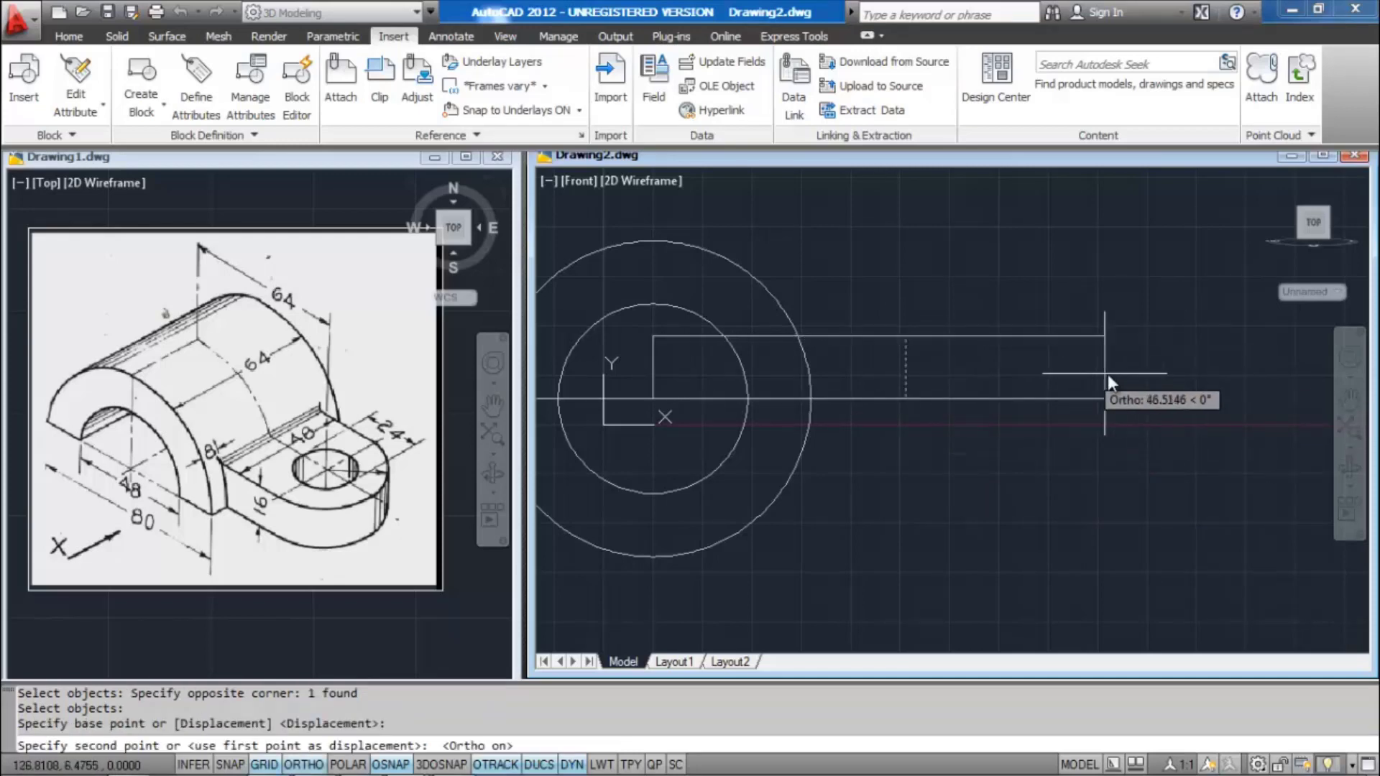
pyautogui.write('24')
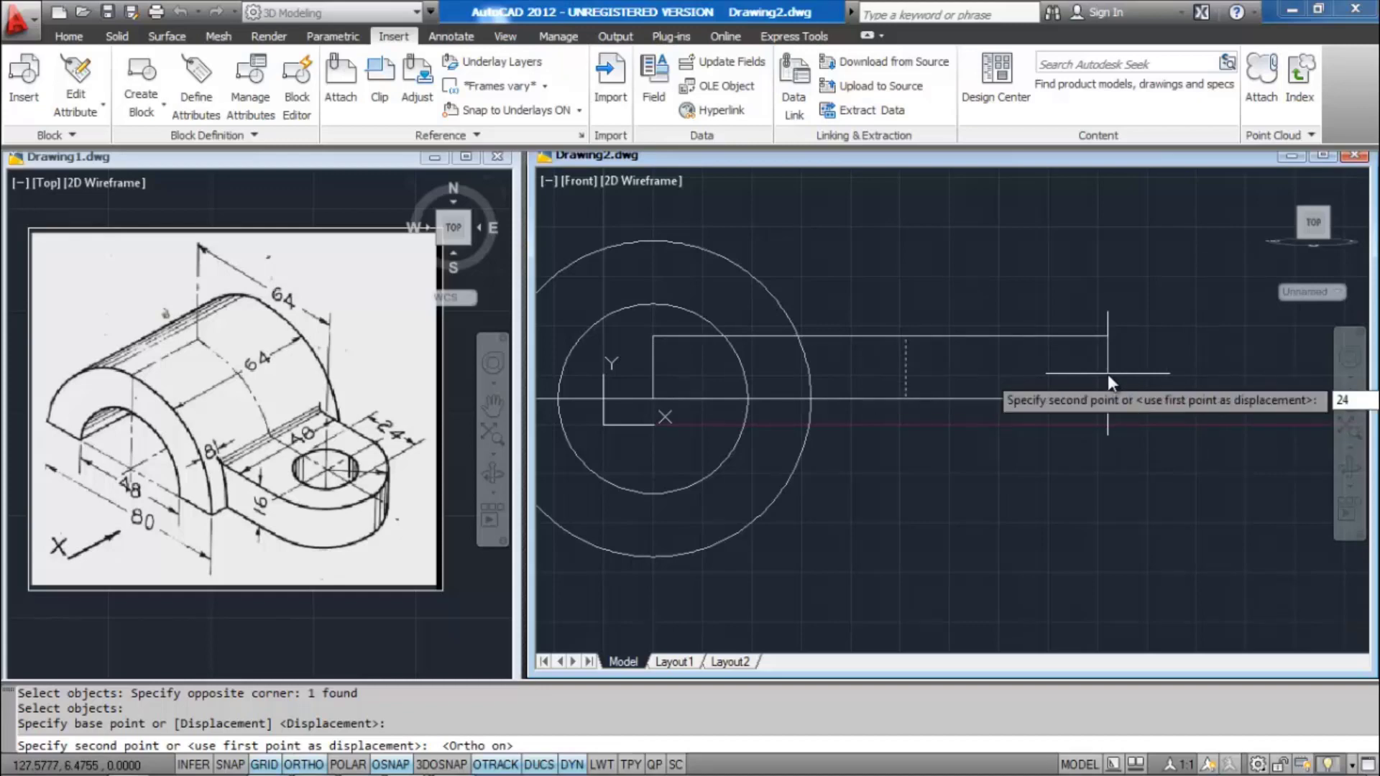
pyautogui.press('Return')
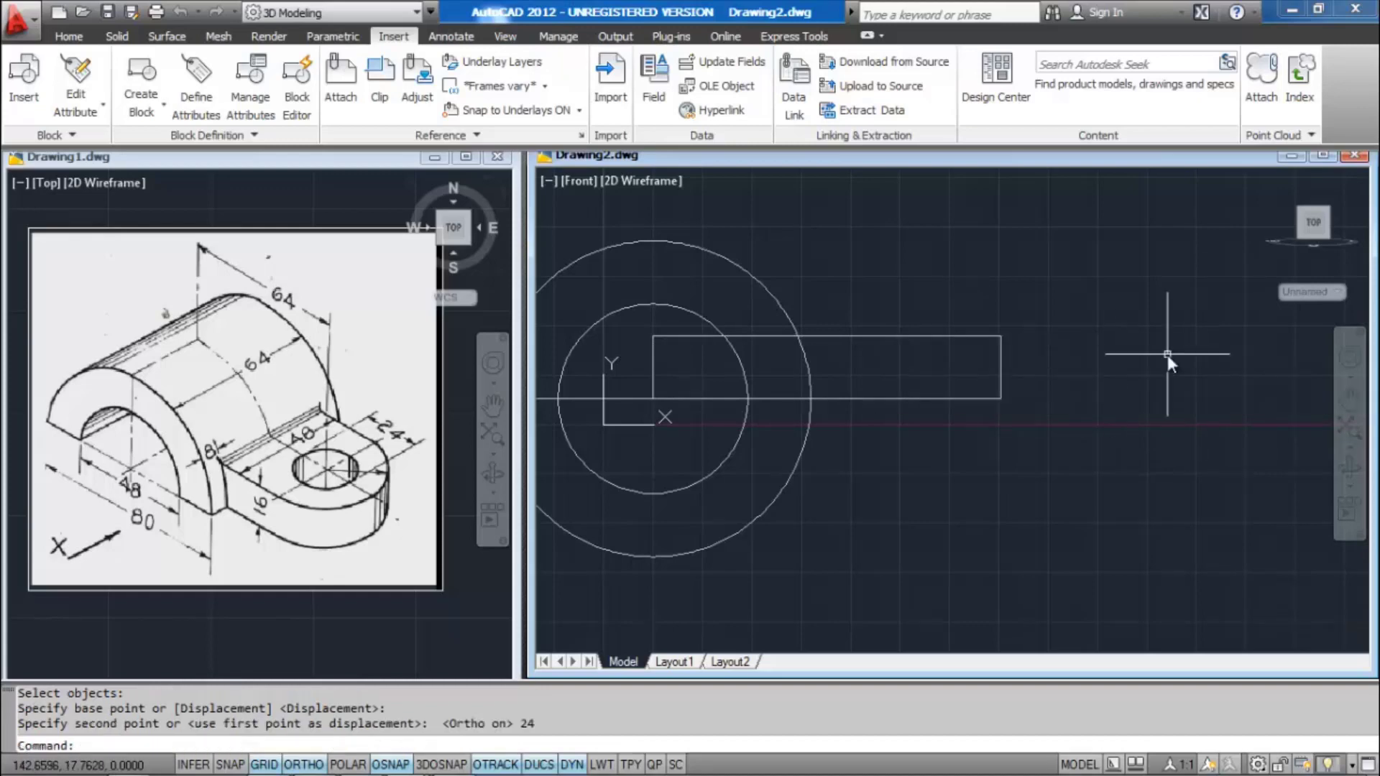
# Trim away the lower halves of both circles below the horizontal line, using all objects as cutting edges
pyautogui.scroll(-3, 1121, 392)
pyautogui.moveTo(1100, 398); pyautogui.dragTo(994, 392, button='middle')
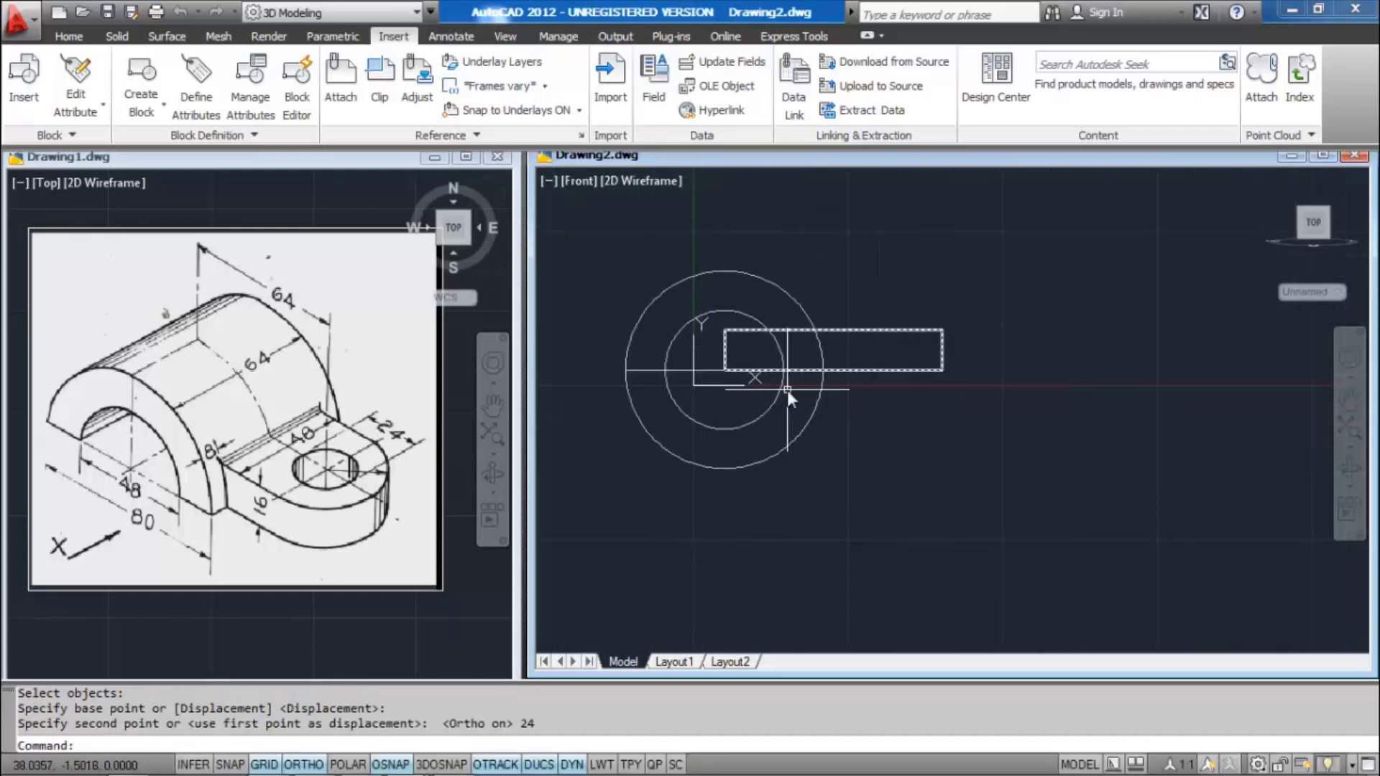
pyautogui.scroll(5, 787, 390)
pyautogui.scroll(-4, 800, 409)
pyautogui.write('tr')
pyautogui.press('Return')
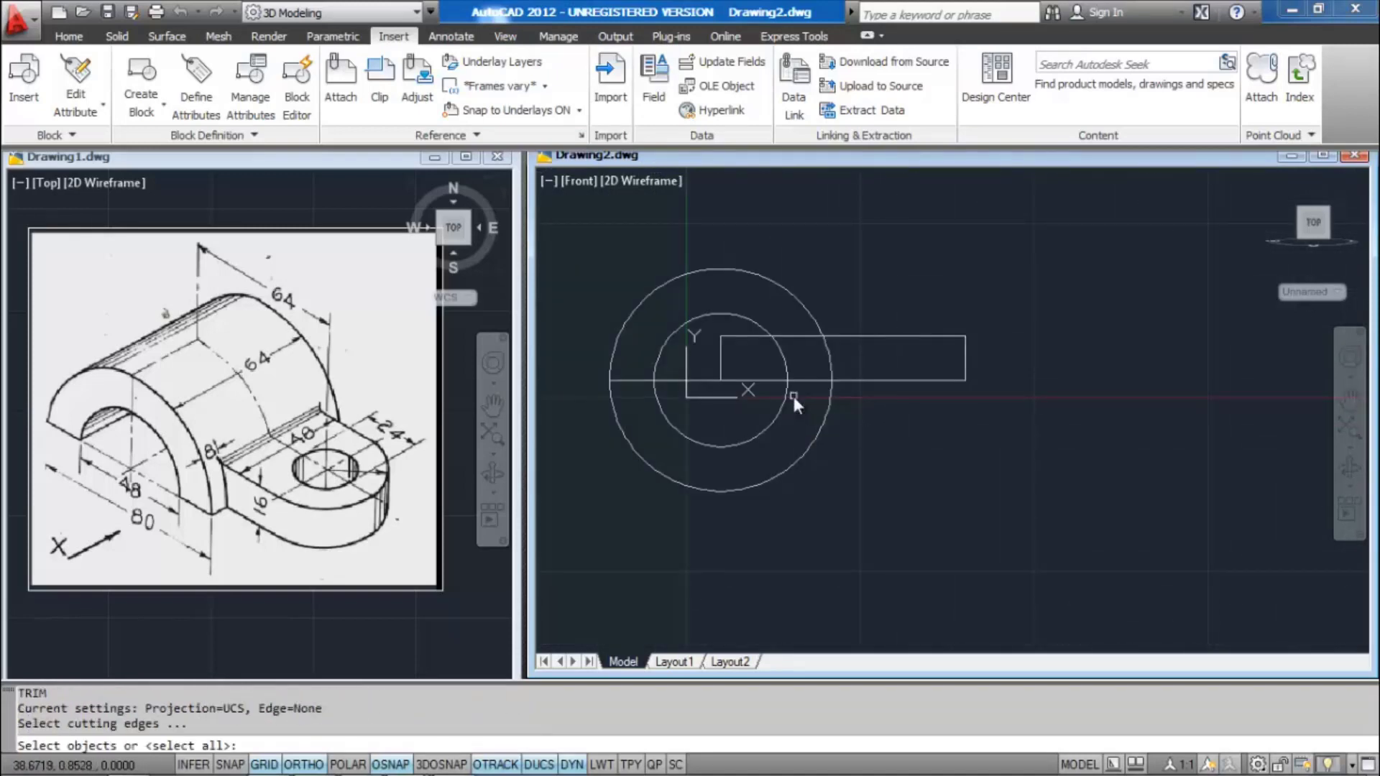
pyautogui.press('Return')
pyautogui.click(831, 498)
pyautogui.click(694, 411)
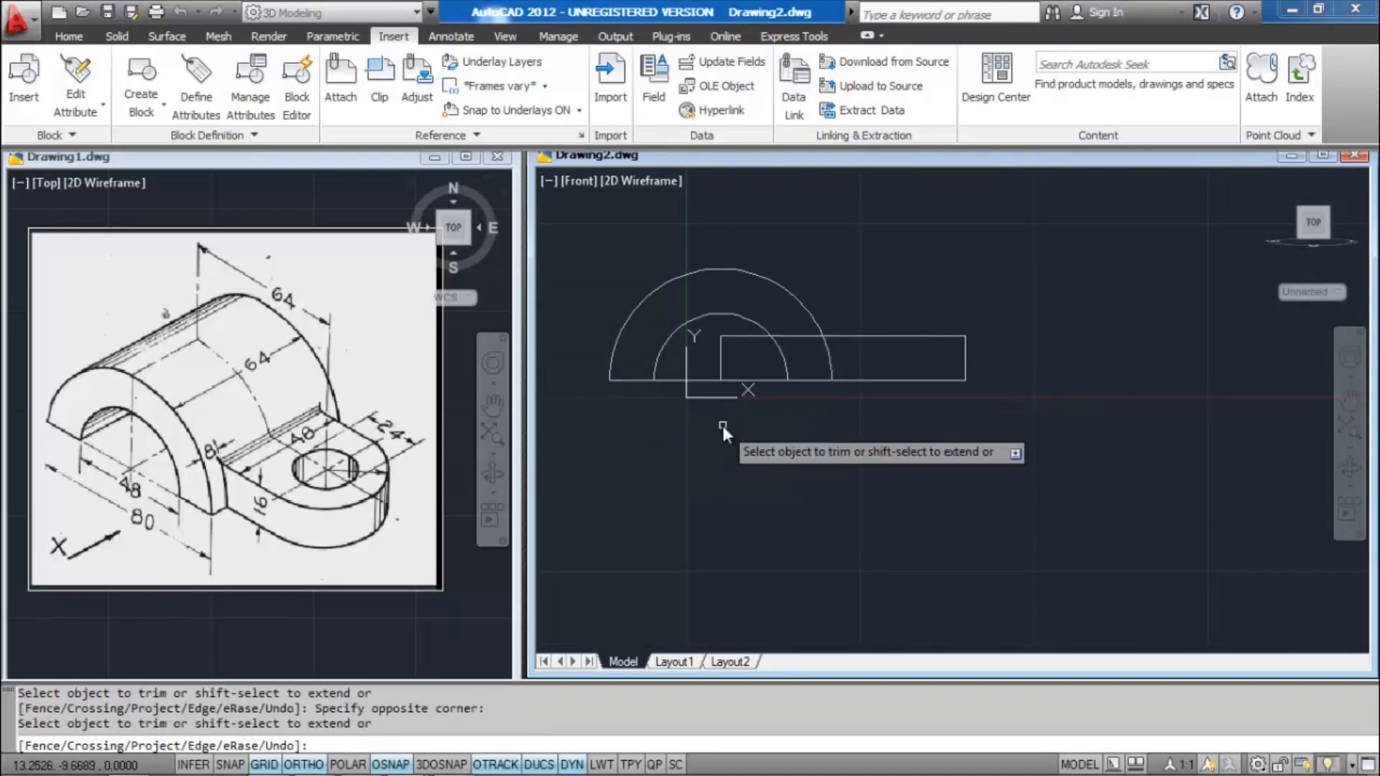
# Trim the baseline and rectangle segments inside the inner arc, plus the rectangle's upper edge between the two arcs
pyautogui.scroll(5, 744, 381)
pyautogui.click(756, 396)
pyautogui.click(741, 375)
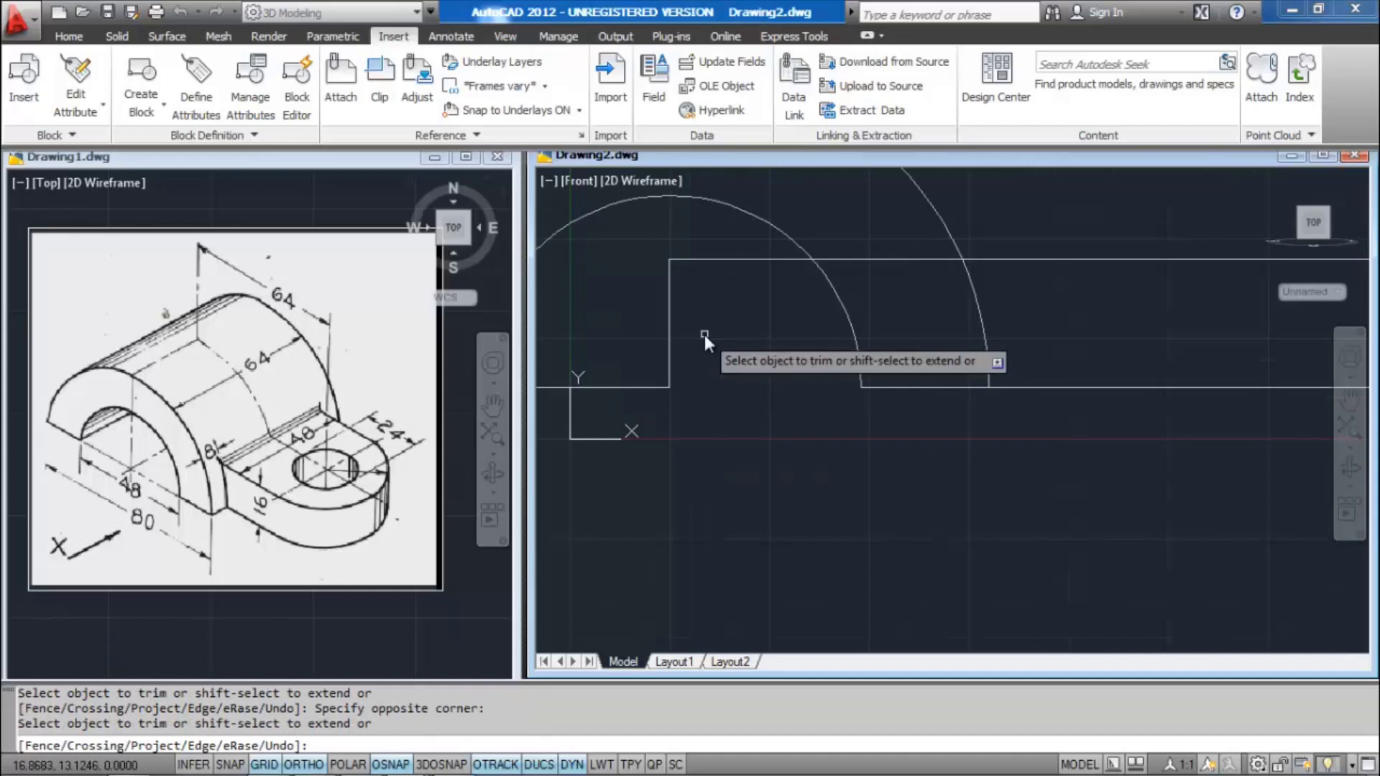
pyautogui.click(667, 275)
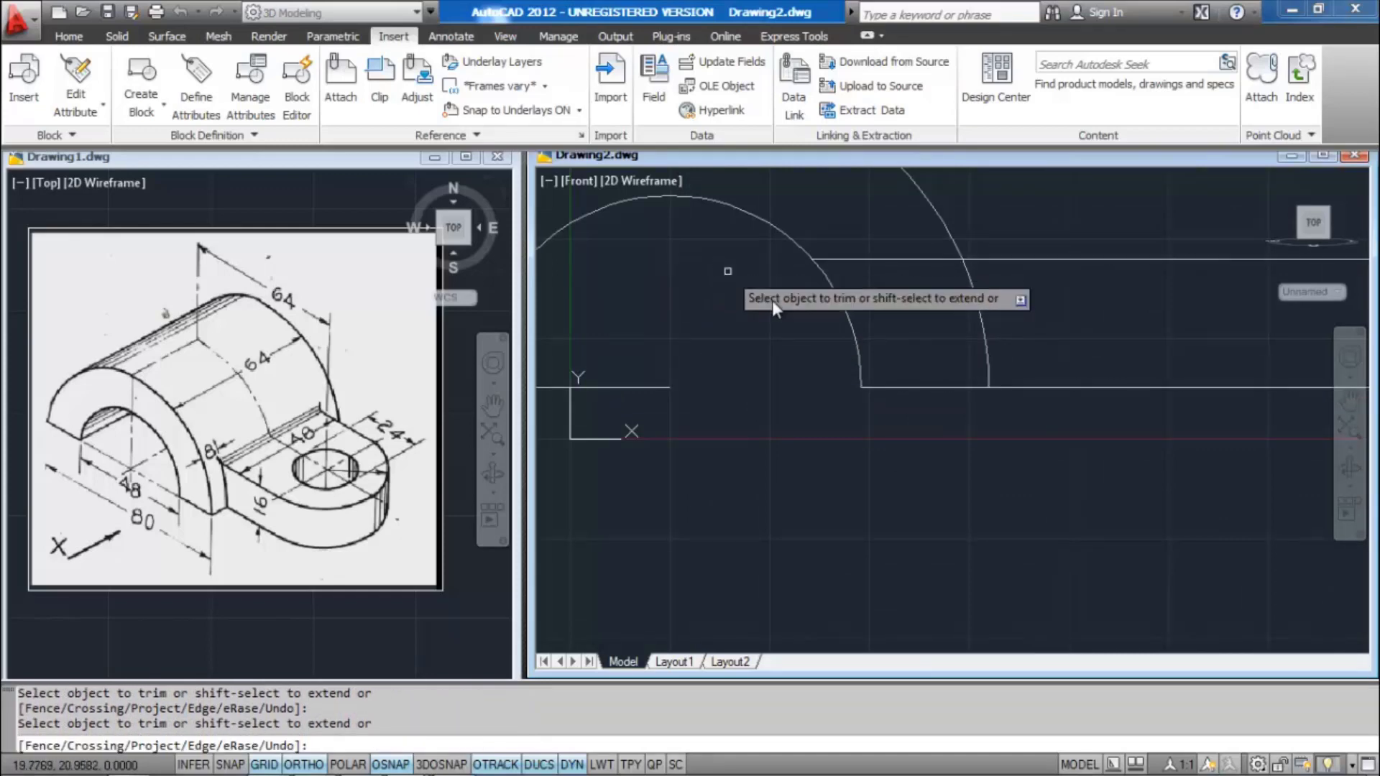
pyautogui.scroll(-4, 772, 300)
pyautogui.moveTo(786, 337); pyautogui.dragTo(822, 327, button='middle')
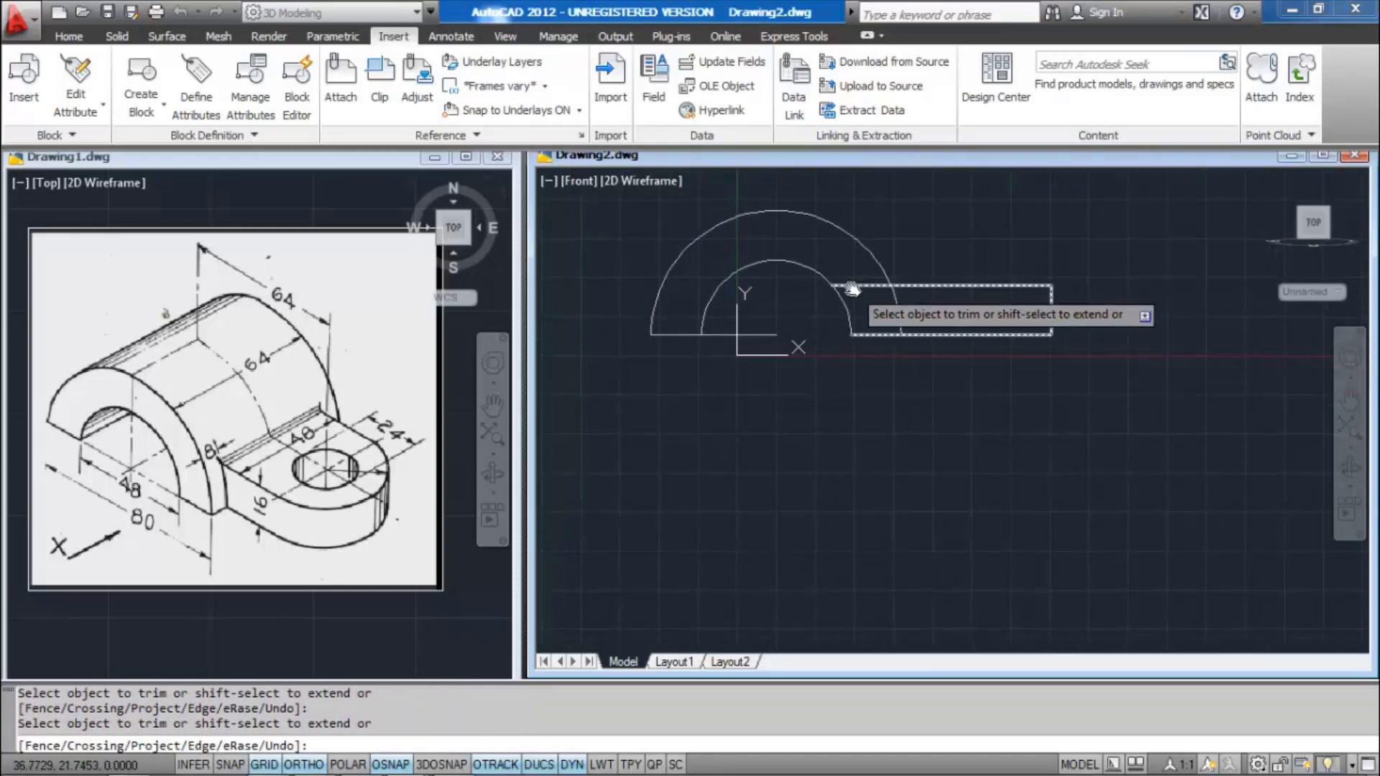
pyautogui.click(841, 286)
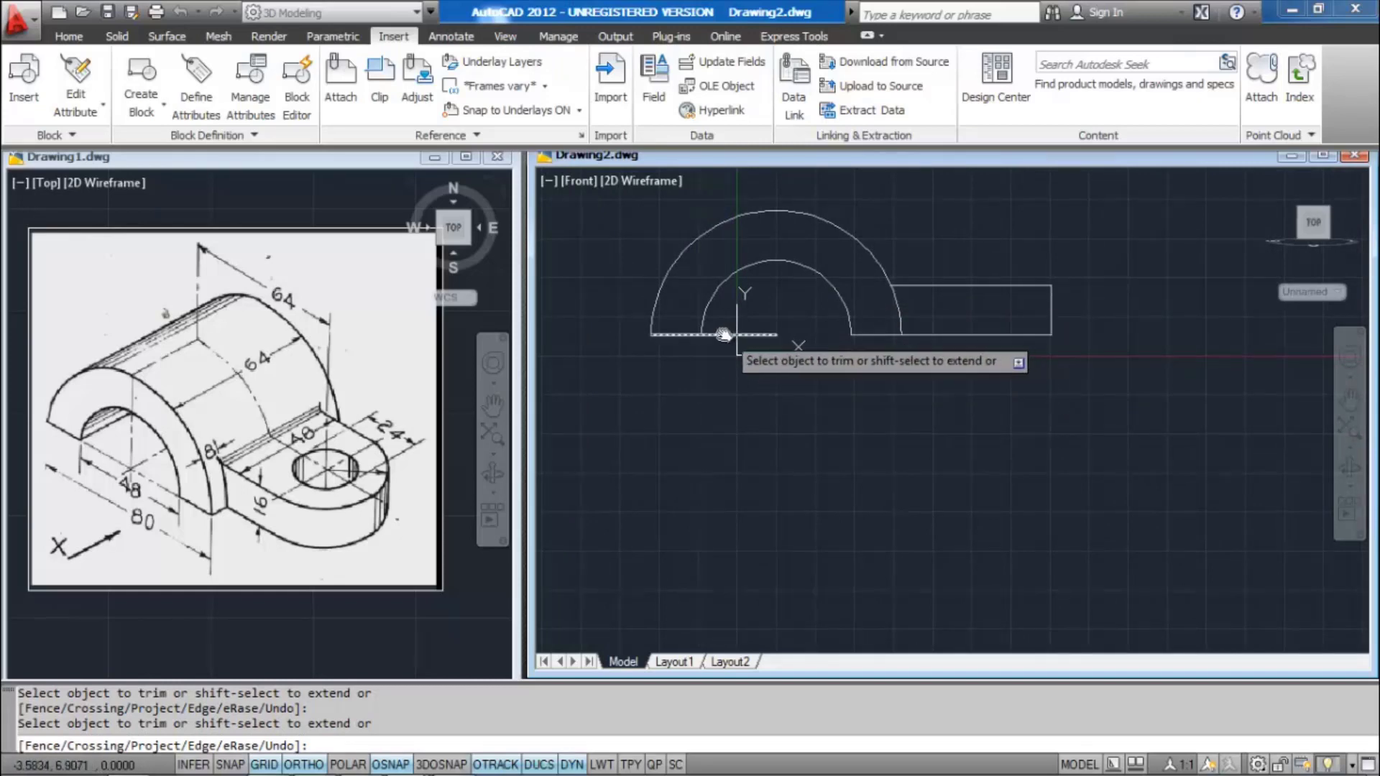
pyautogui.press('Escape')
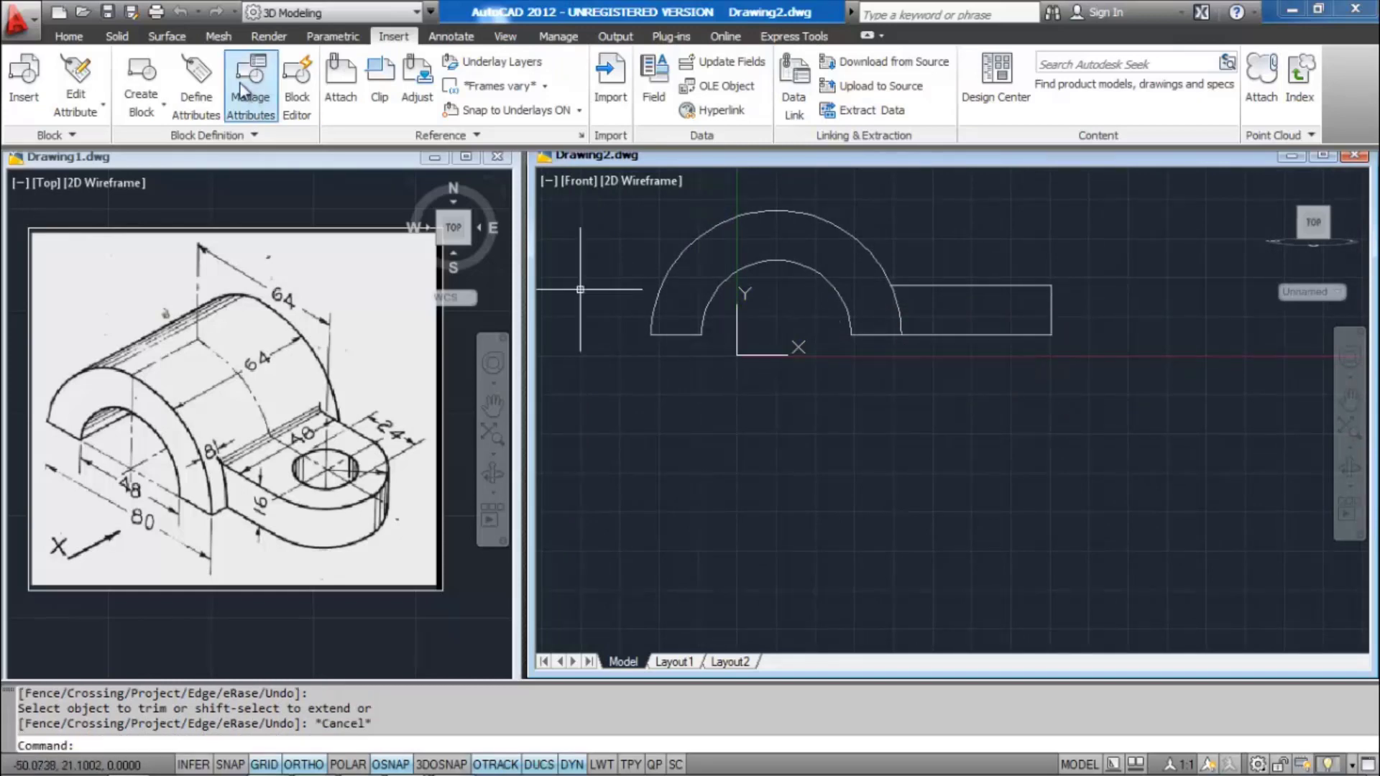
# Switch to the SE Isometric view and press-pull the half-ring area backward by 64
pyautogui.click(575, 181)
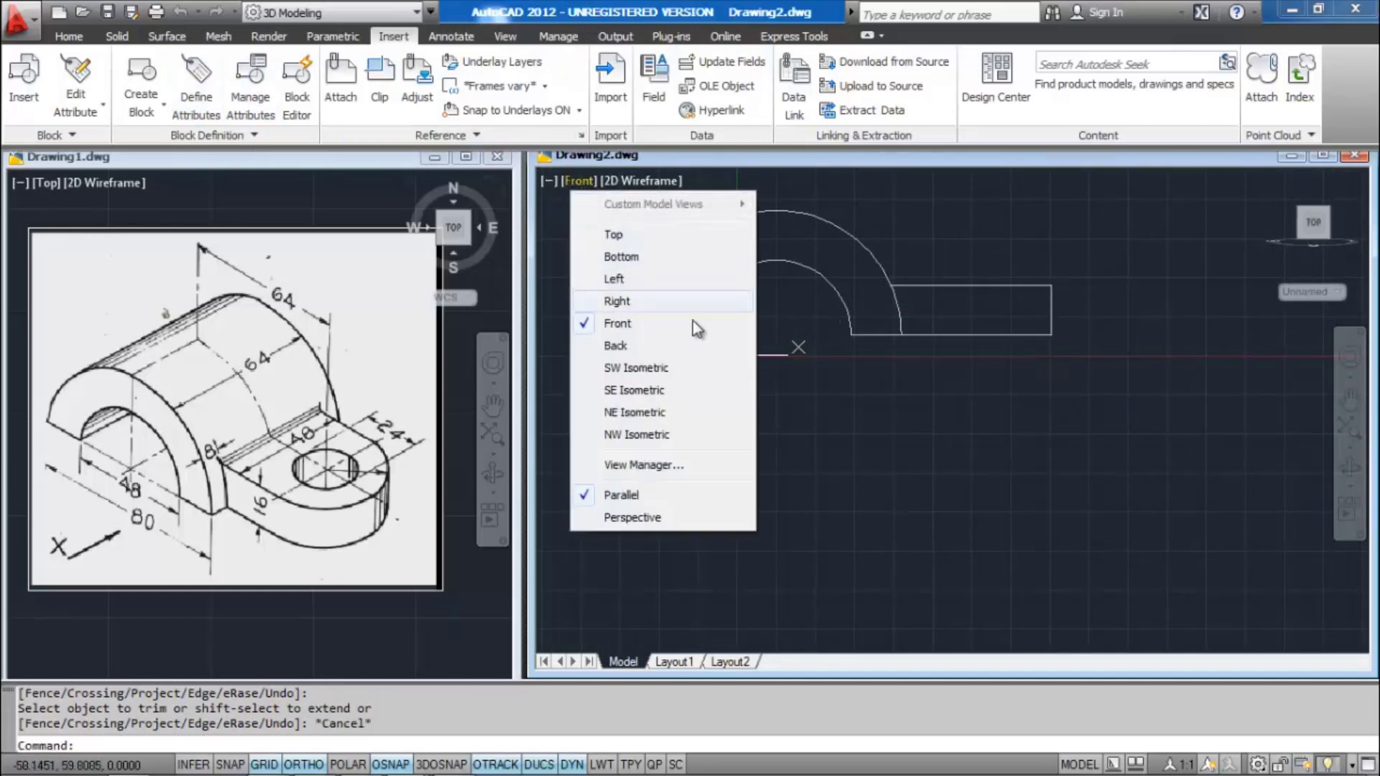
pyautogui.click(674, 390)
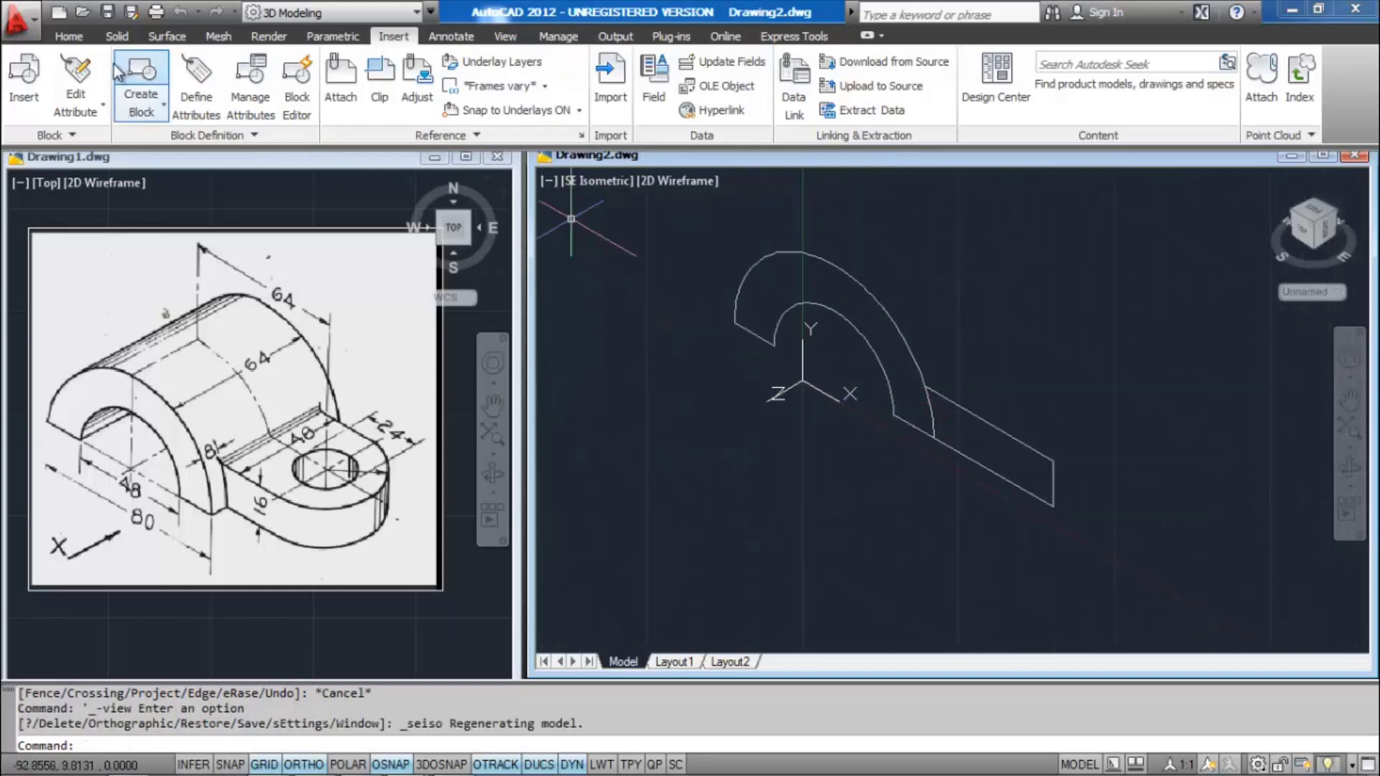
pyautogui.click(80, 36)
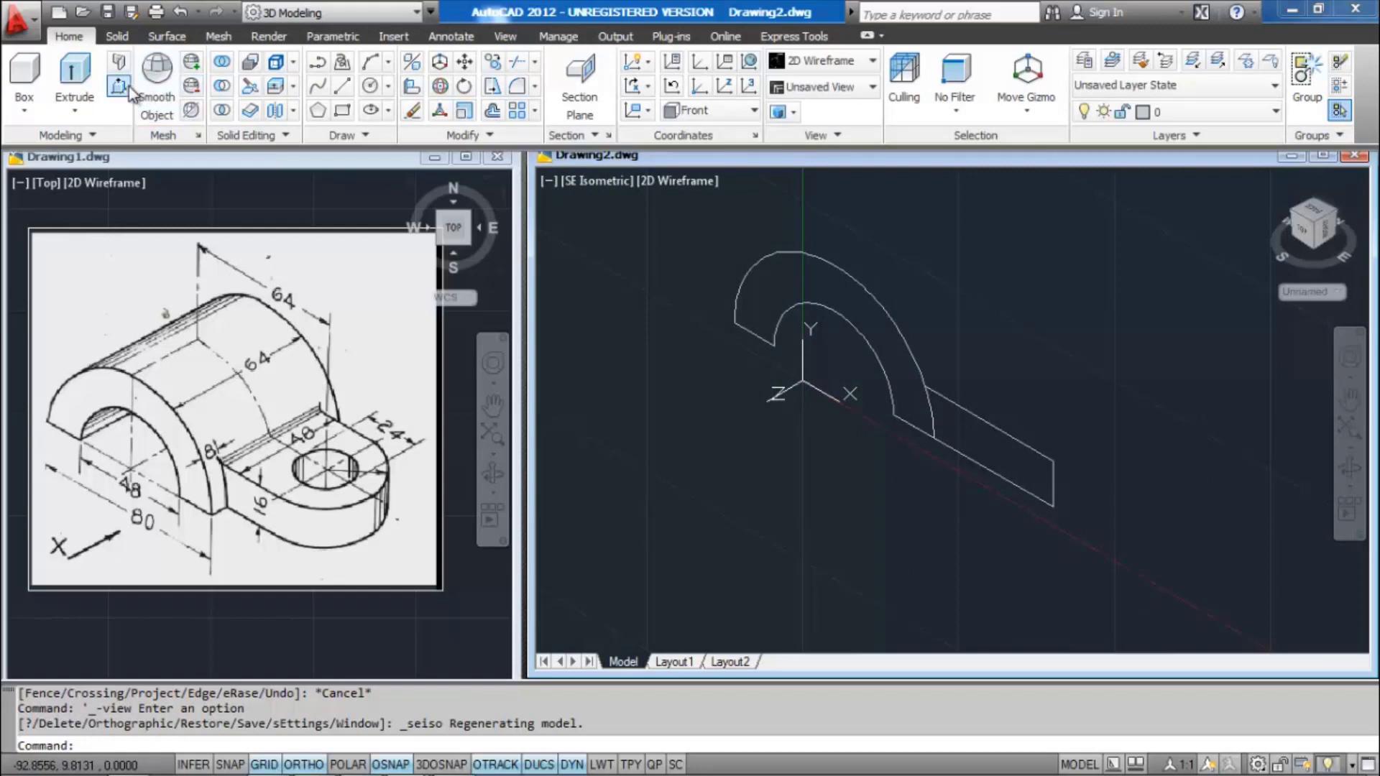
pyautogui.click(125, 87)
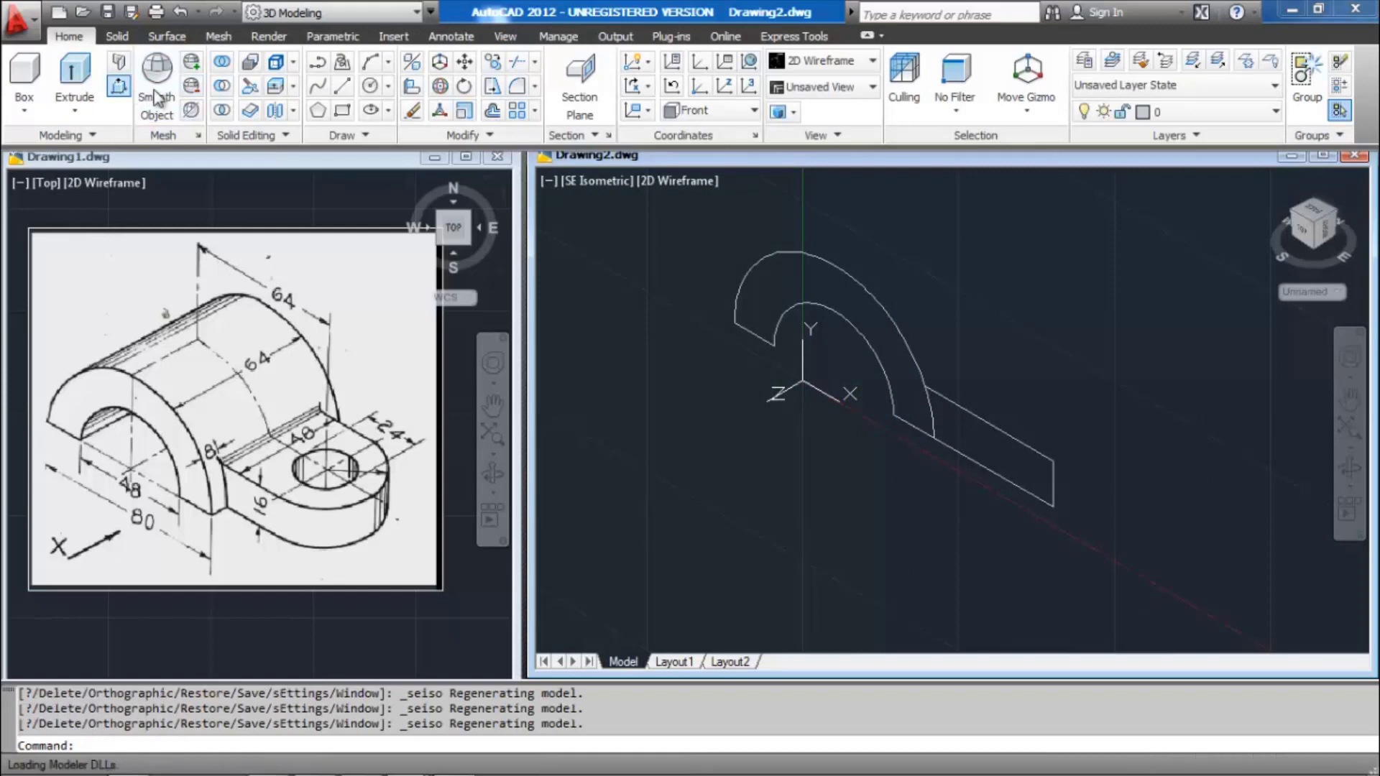
pyautogui.click(780, 298)
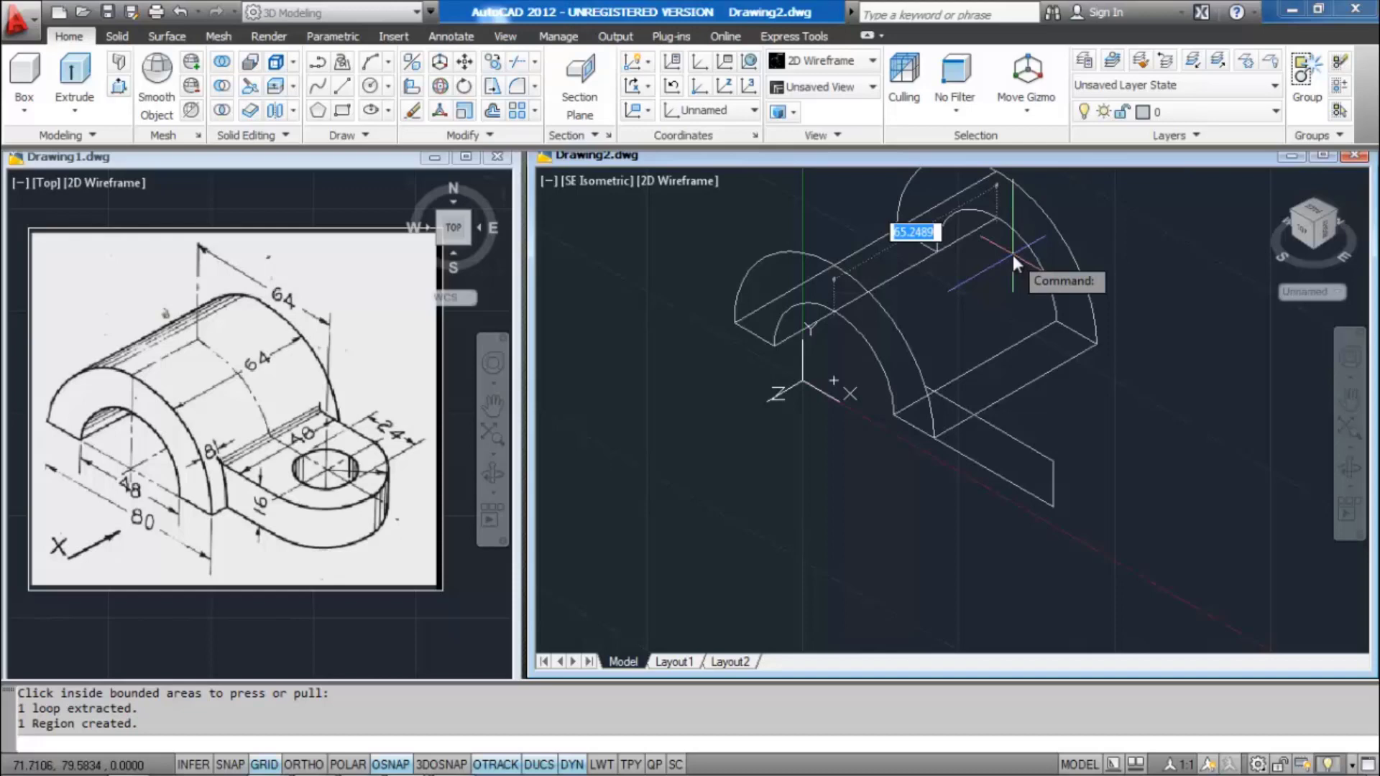
pyautogui.write('64')
pyautogui.press('Return')
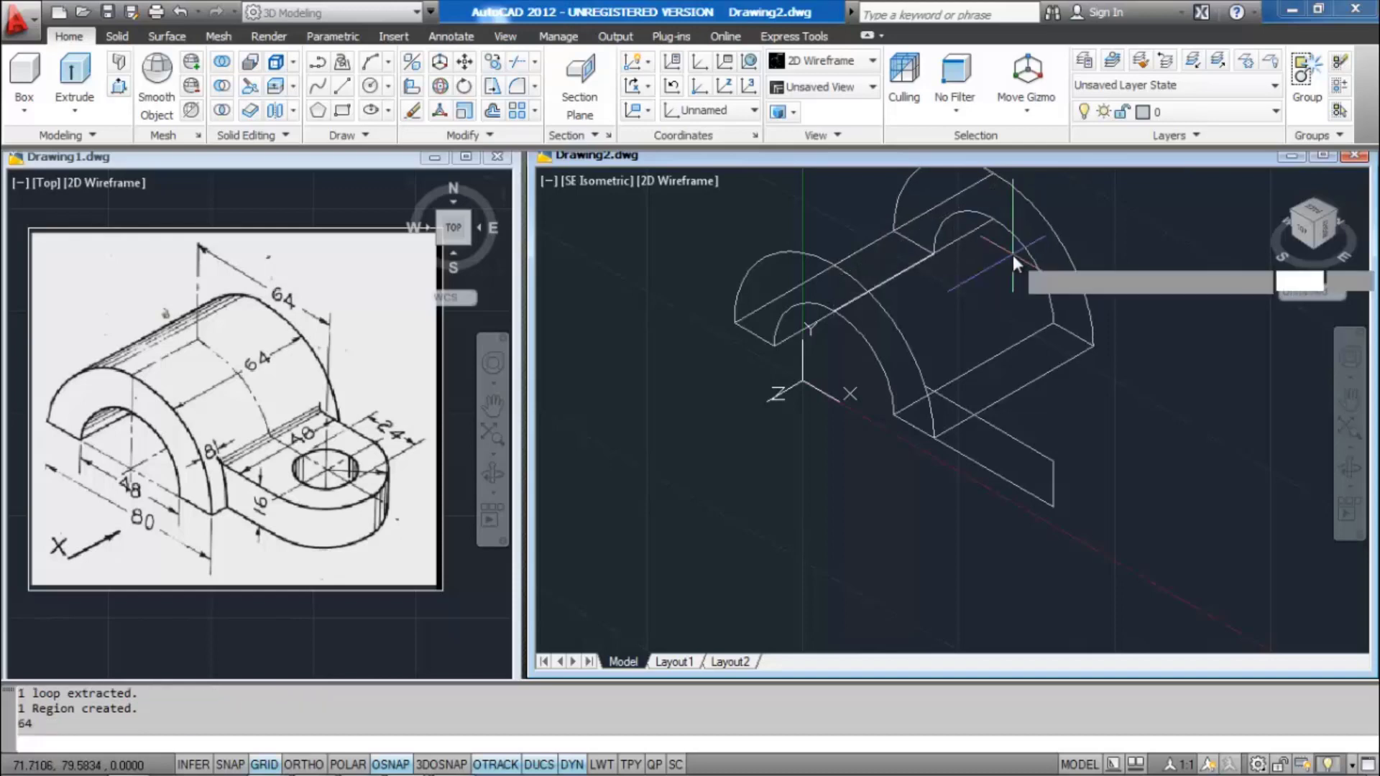
# Press-pull the rectangular lug area beside the half ring backward by 48
pyautogui.moveTo(1067, 445); pyautogui.dragTo(979, 480, button='middle')
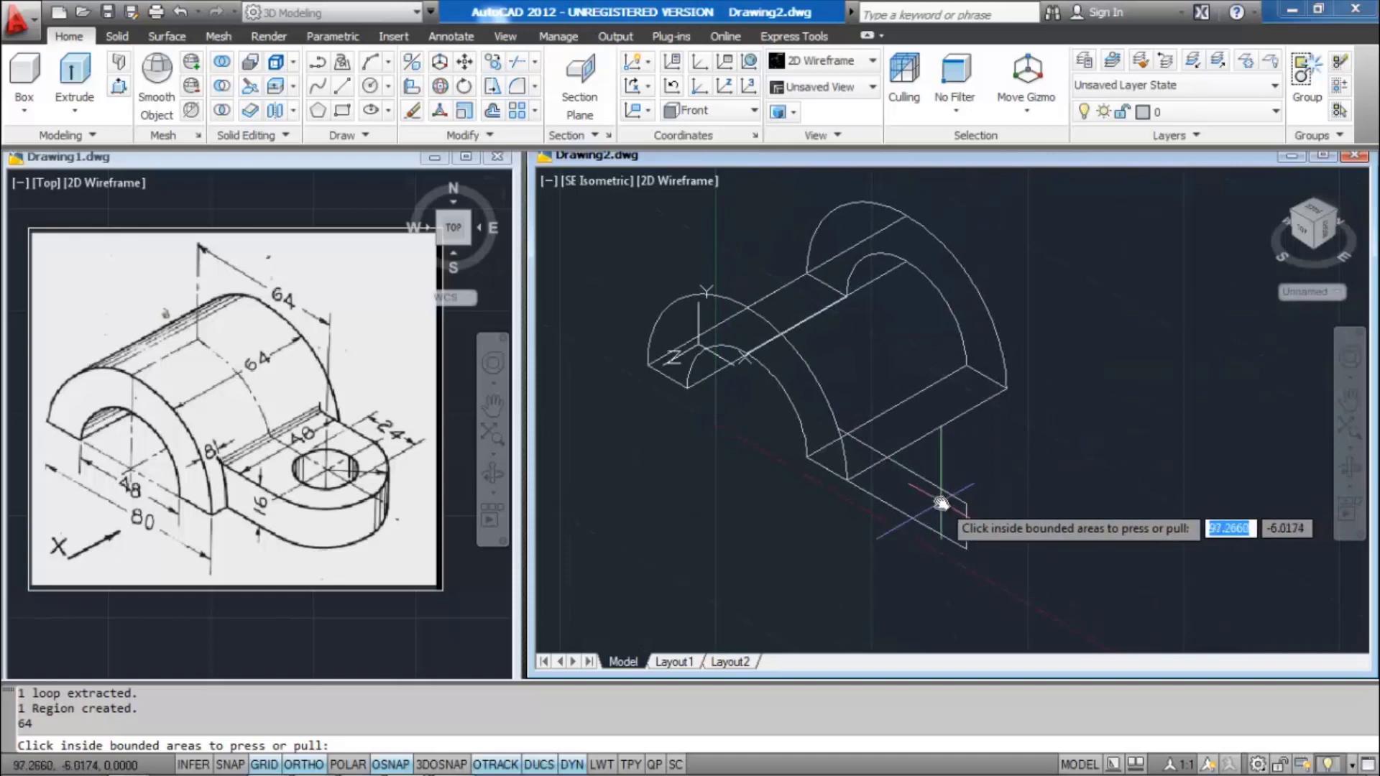
pyautogui.scroll(-3, 934, 495)
pyautogui.scroll(5, 931, 482)
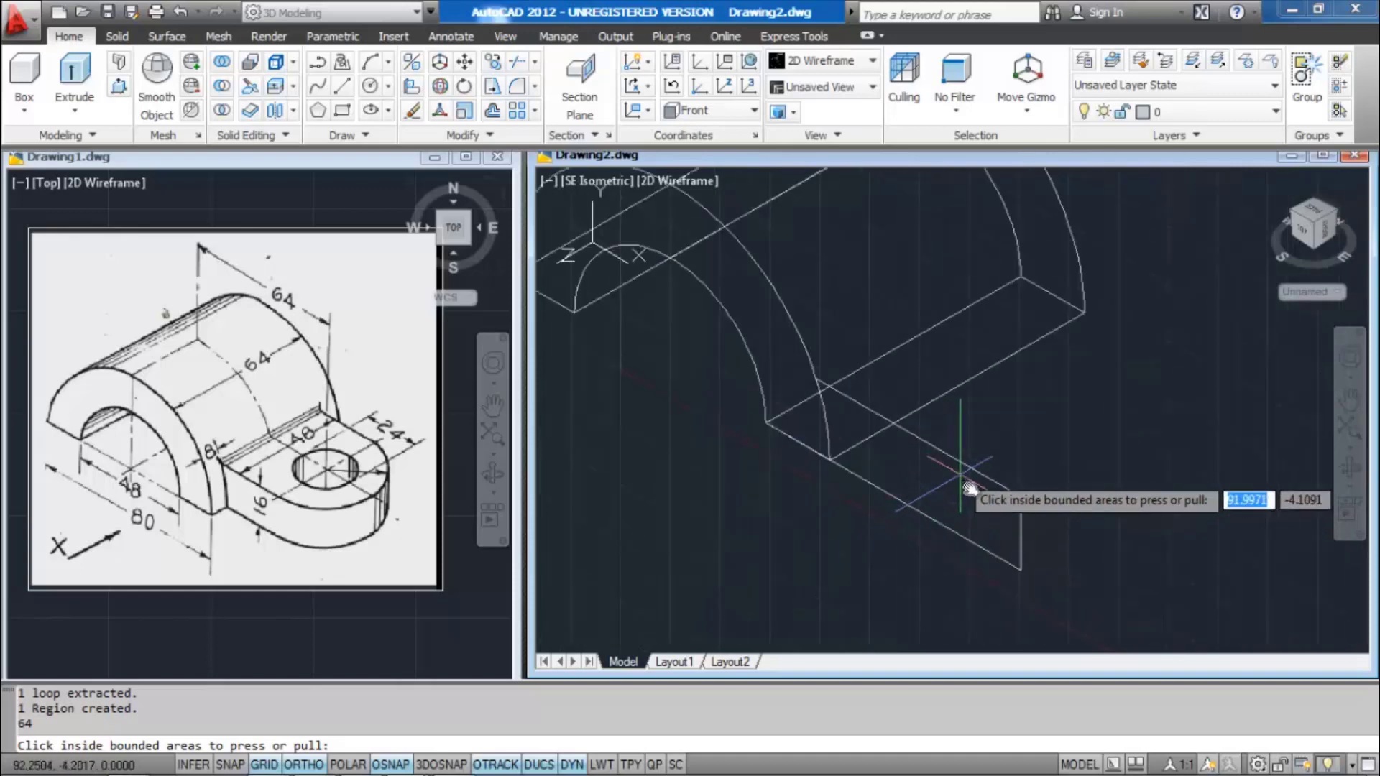
pyautogui.scroll(-3, 959, 503)
pyautogui.keyDown('shift'); pyautogui.moveTo(956, 513); pyautogui.dragTo(998, 476, button='middle'); pyautogui.keyUp('shift')
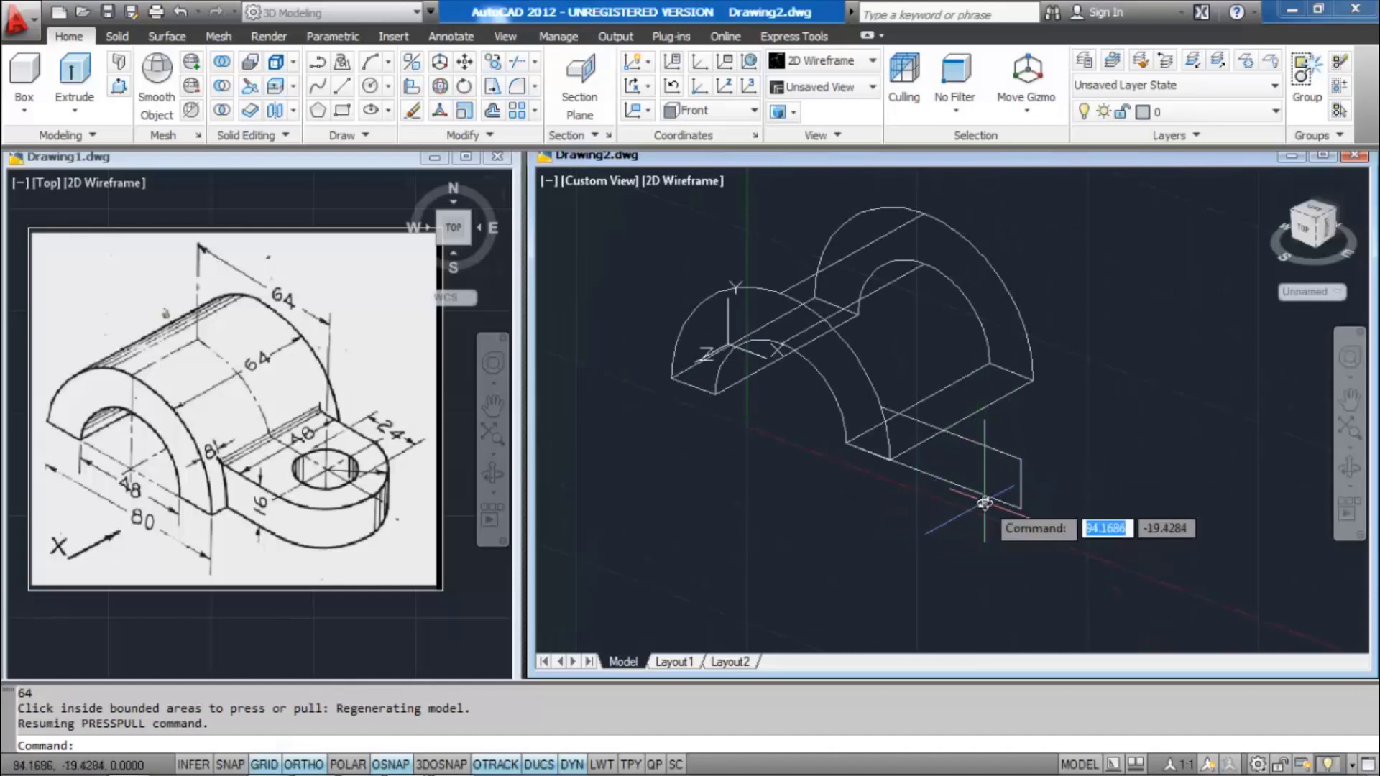
pyautogui.click(118, 86)
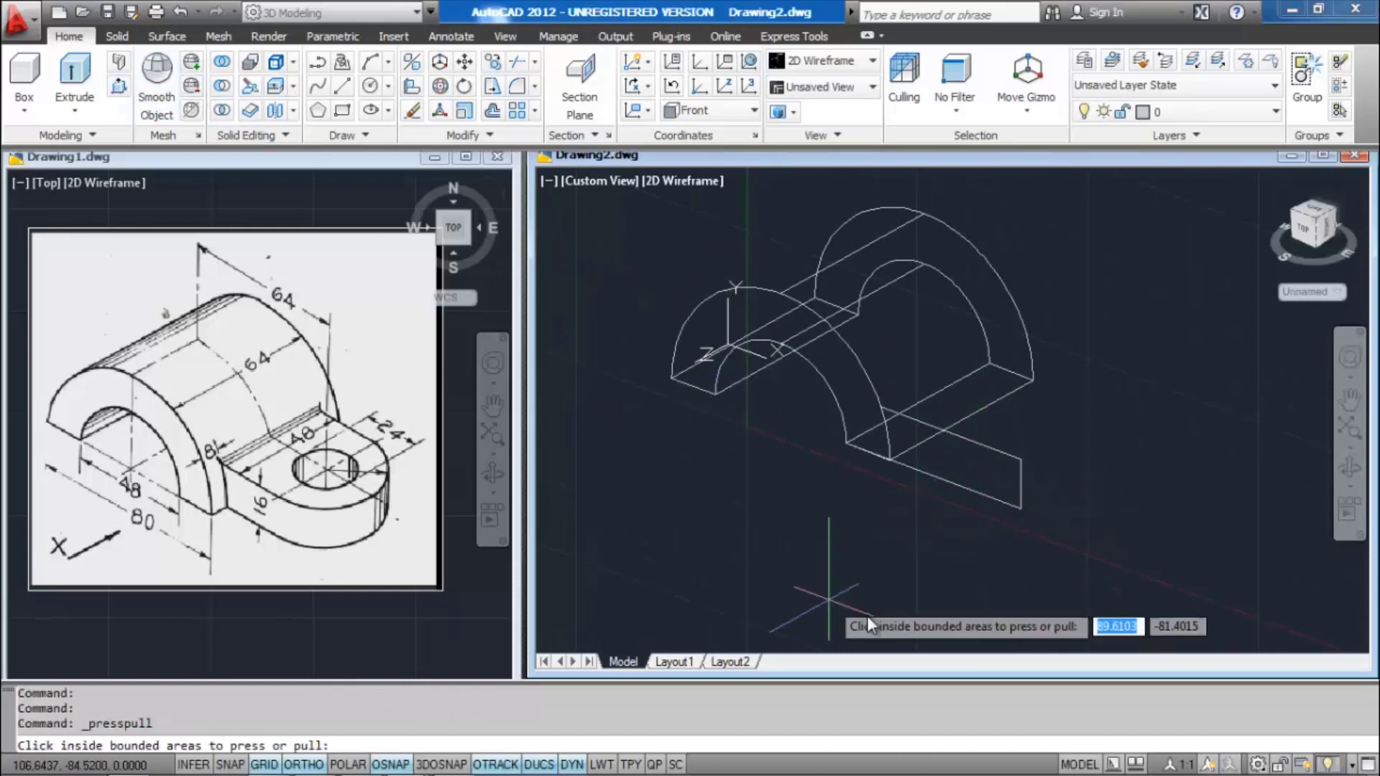
pyautogui.click(989, 477)
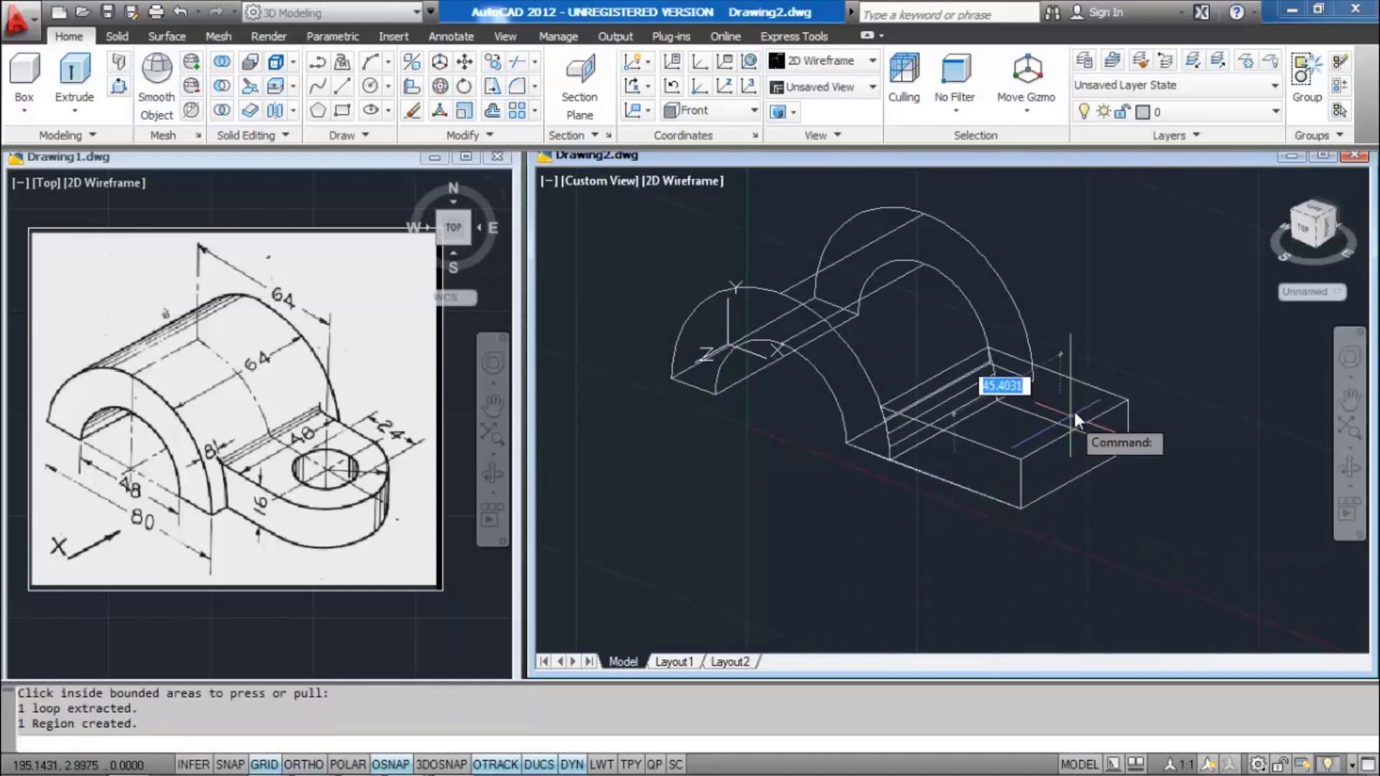
pyautogui.write('48')
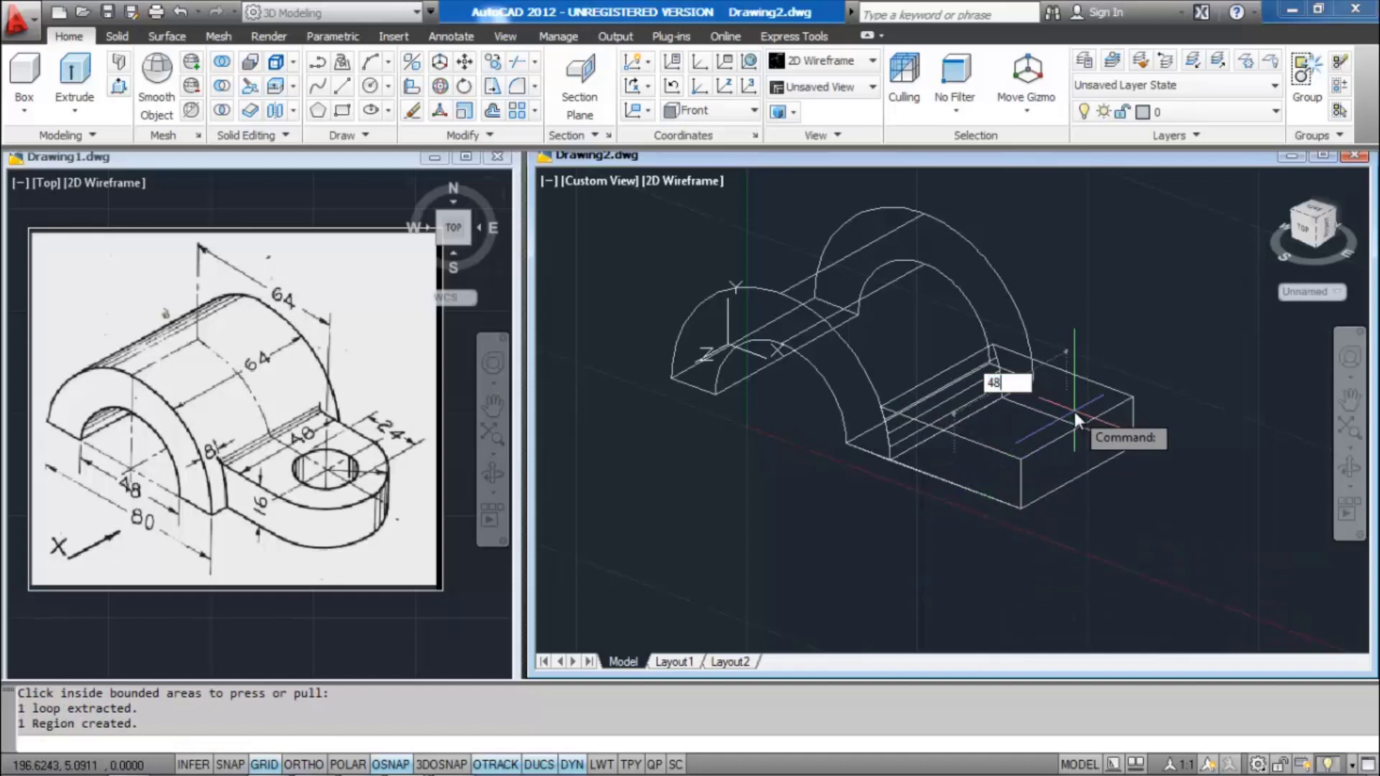
pyautogui.press('Return')
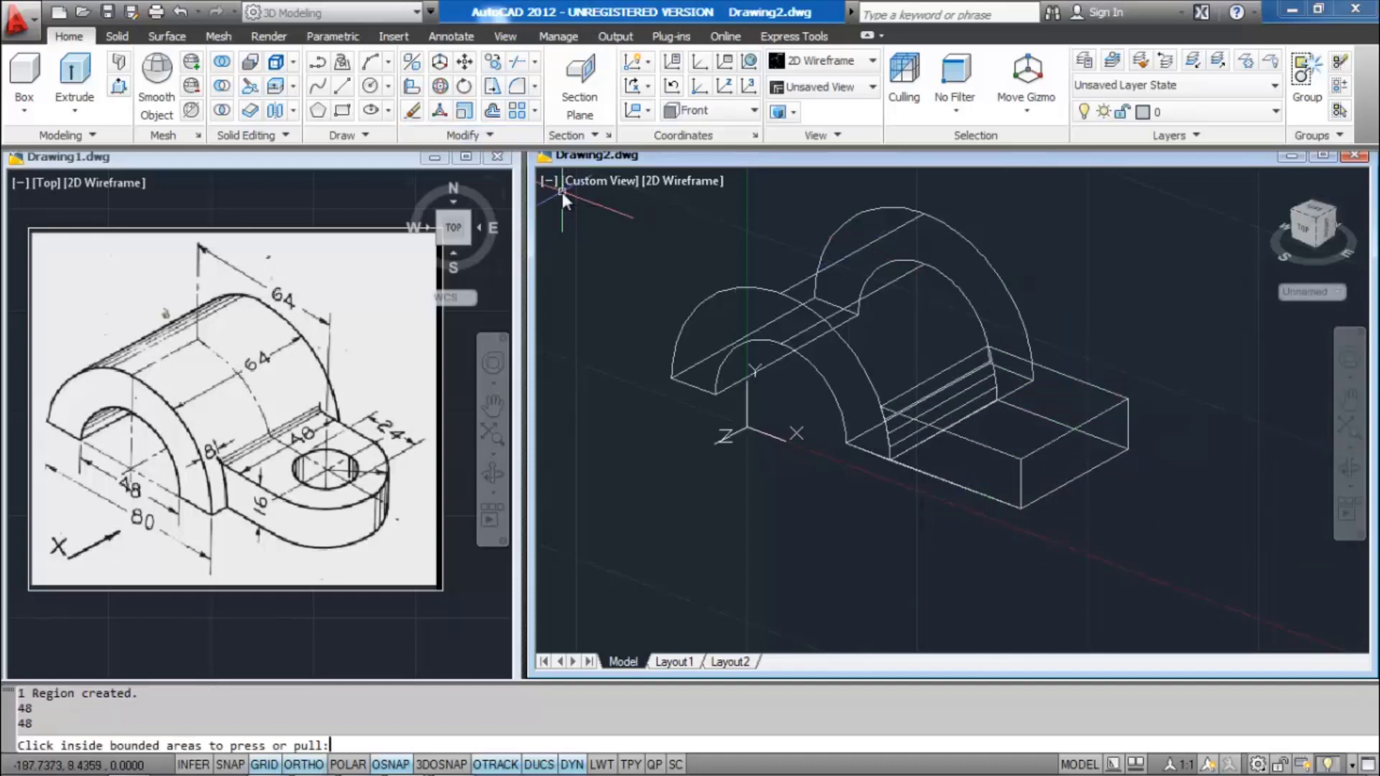
pyautogui.press('Return')
# Set the visual style of the model view to Shaded with edges and inspect both solids
pyautogui.click(669, 181)
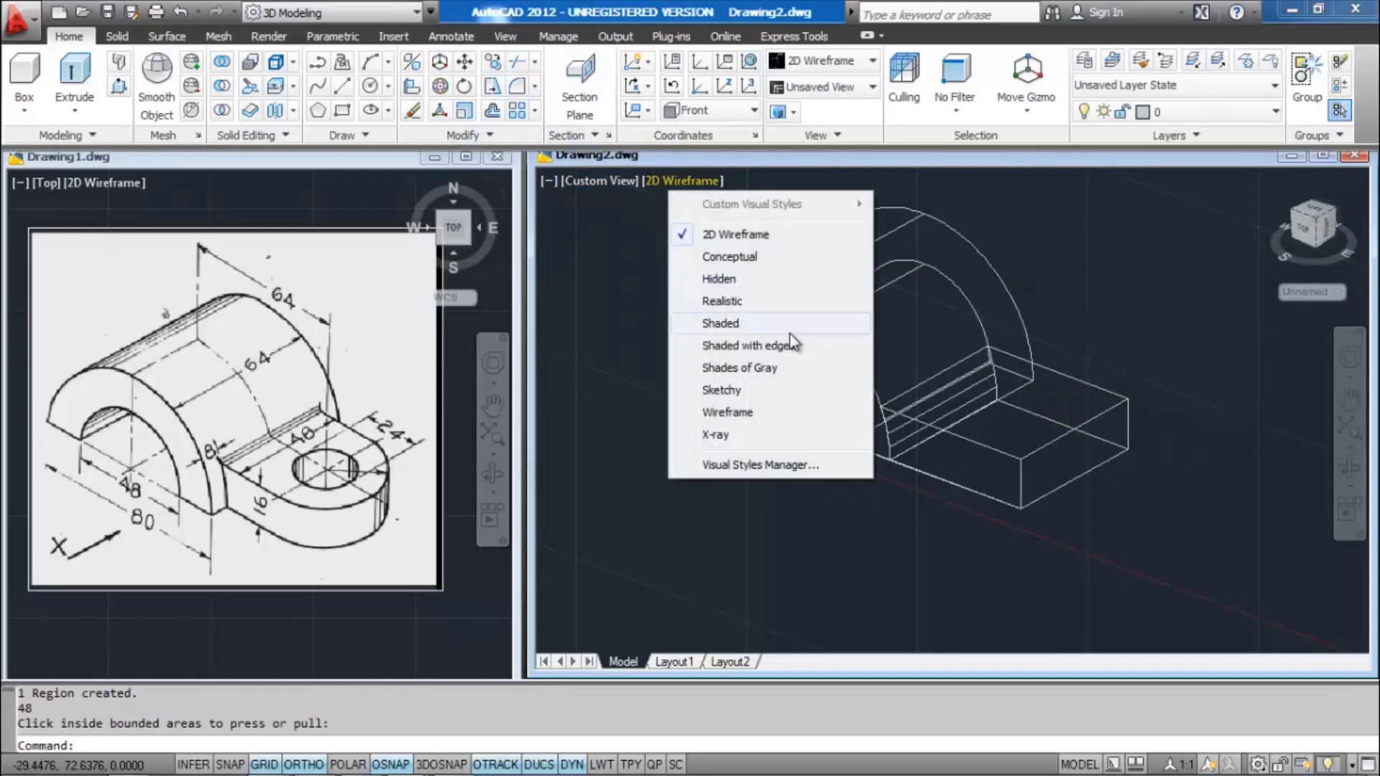
pyautogui.click(762, 346)
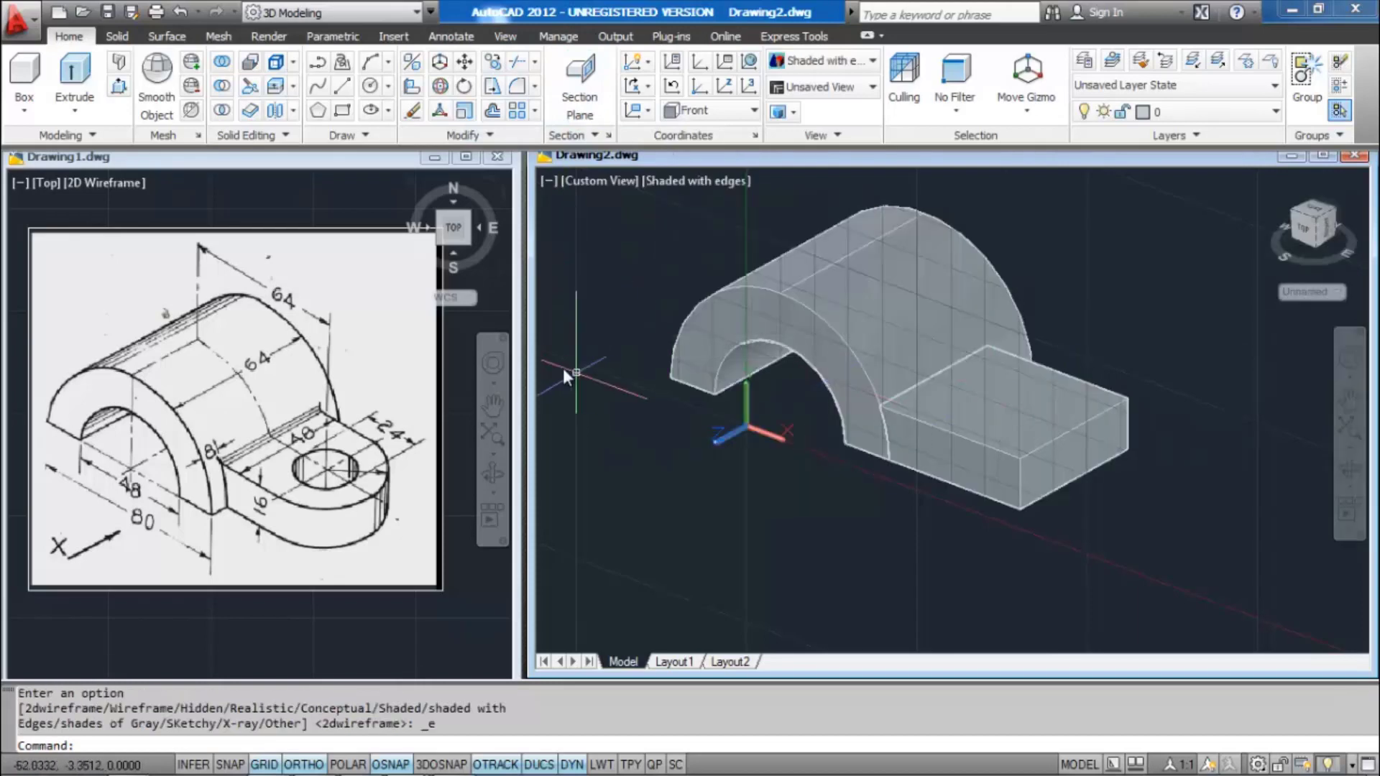
pyautogui.keyDown('shift'); pyautogui.moveTo(1001, 364); pyautogui.dragTo(970, 460, button='middle'); pyautogui.keyUp('shift')
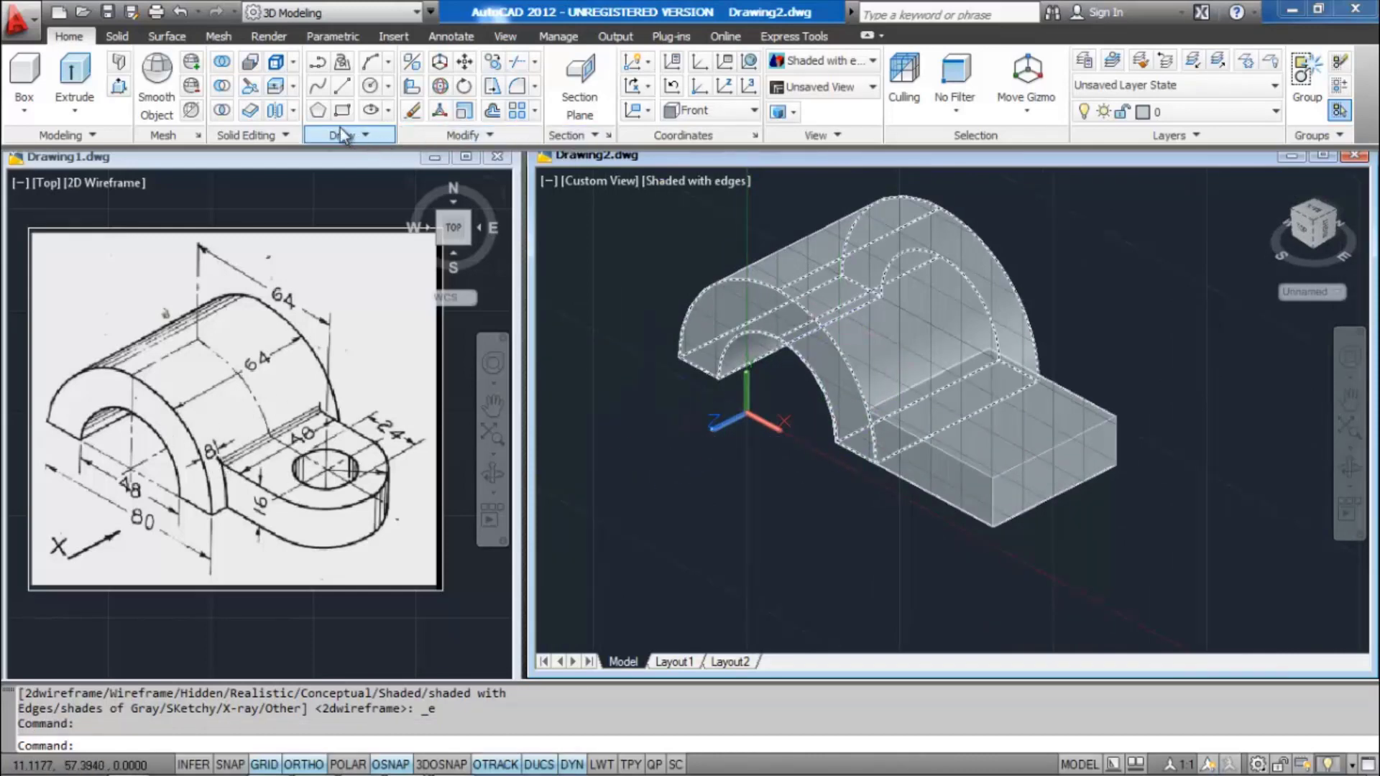
# Try to offset the rectangular lug from the front face by stretching its rear grip 8, and undo the grip edit
pyautogui.click(1031, 113)
pyautogui.click(1033, 138)
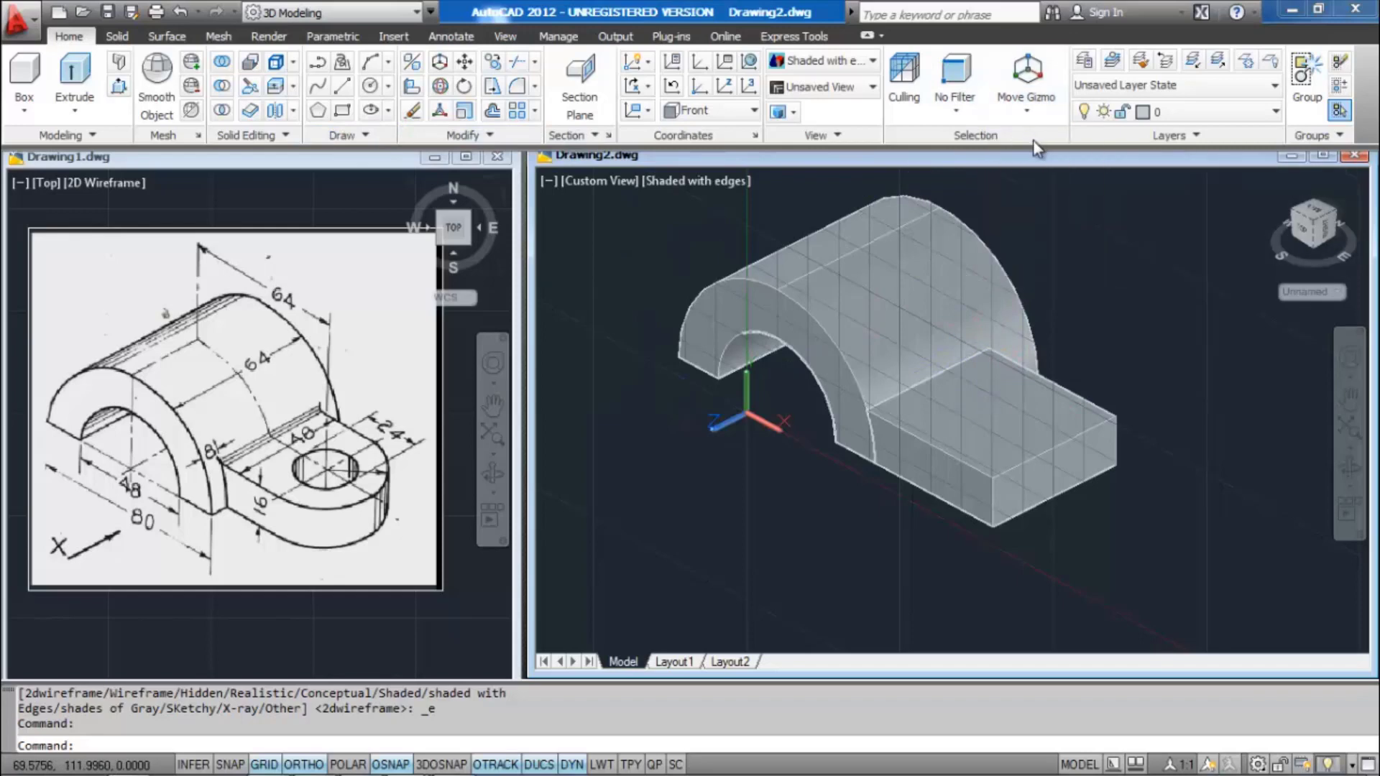
pyautogui.click(1020, 455)
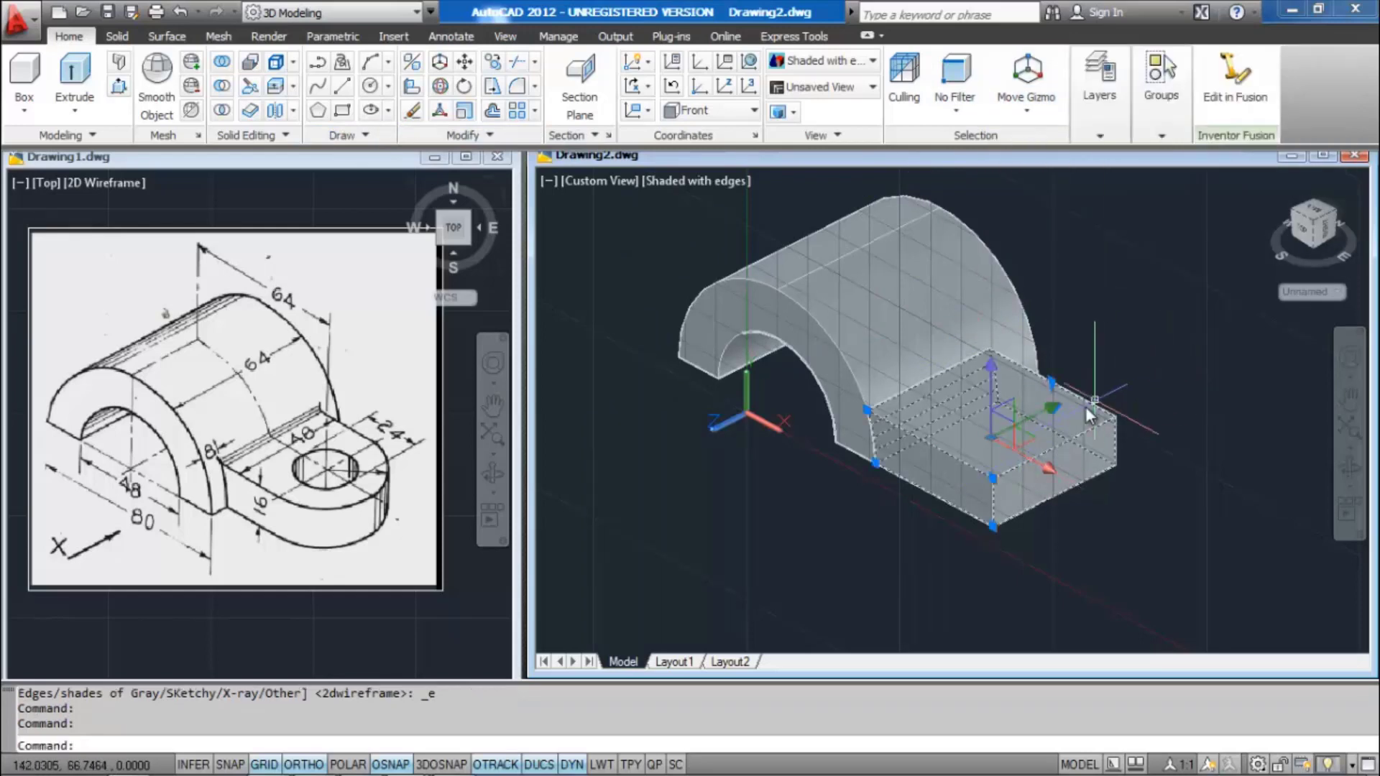
pyautogui.click(1057, 409)
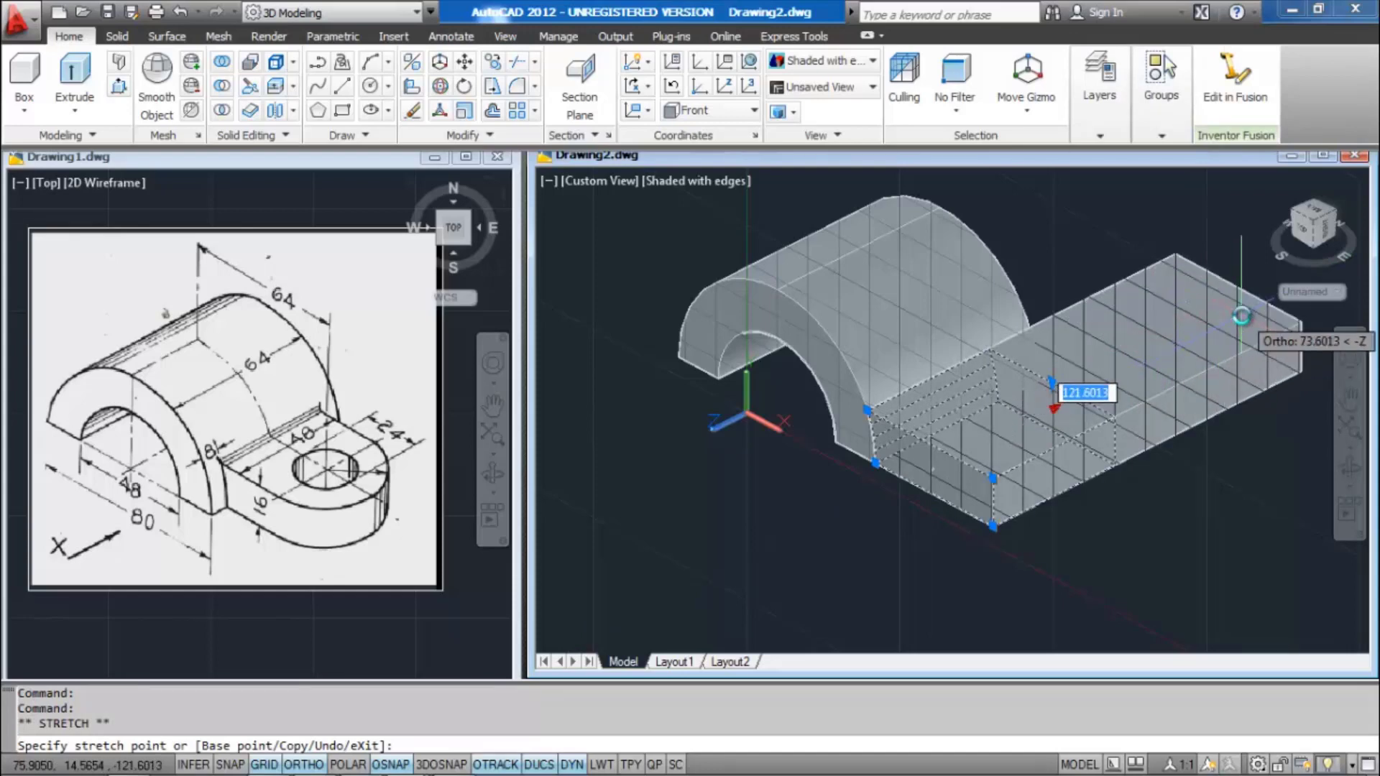
pyautogui.write('8')
pyautogui.press('Return')
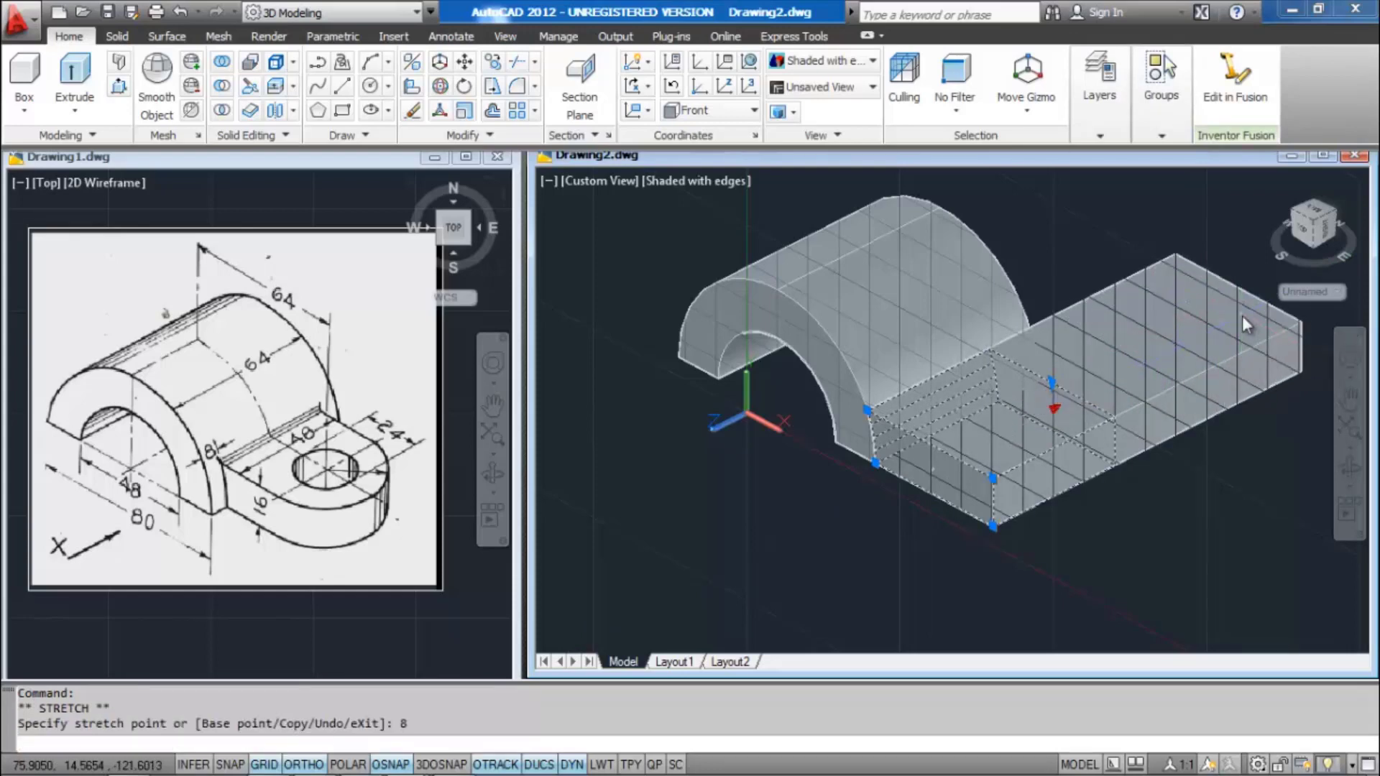
pyautogui.write('z')
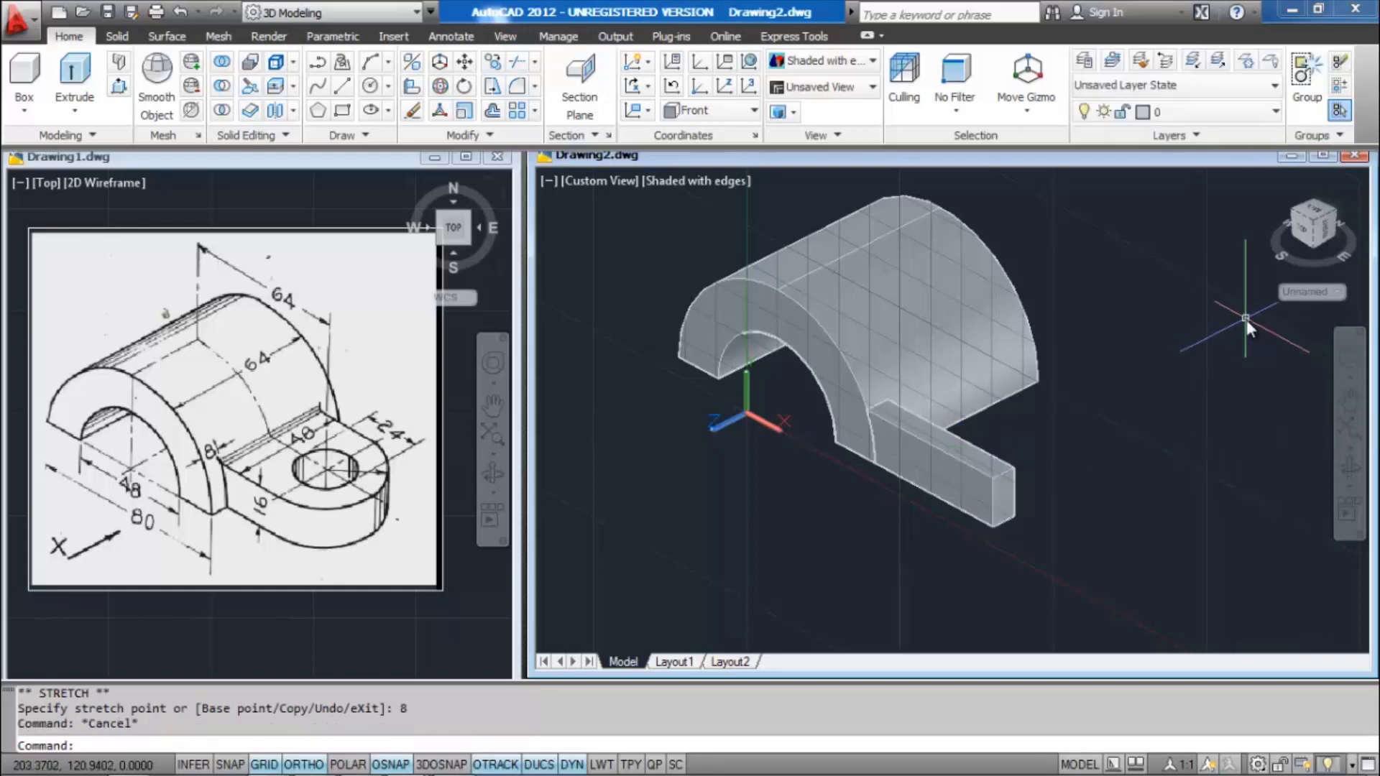
pyautogui.hotkey('ctrl', 'z')
# Move the rectangular lug block 8 backward from the half ring's front face, using its front upper corner as base point
pyautogui.click(1023, 437)
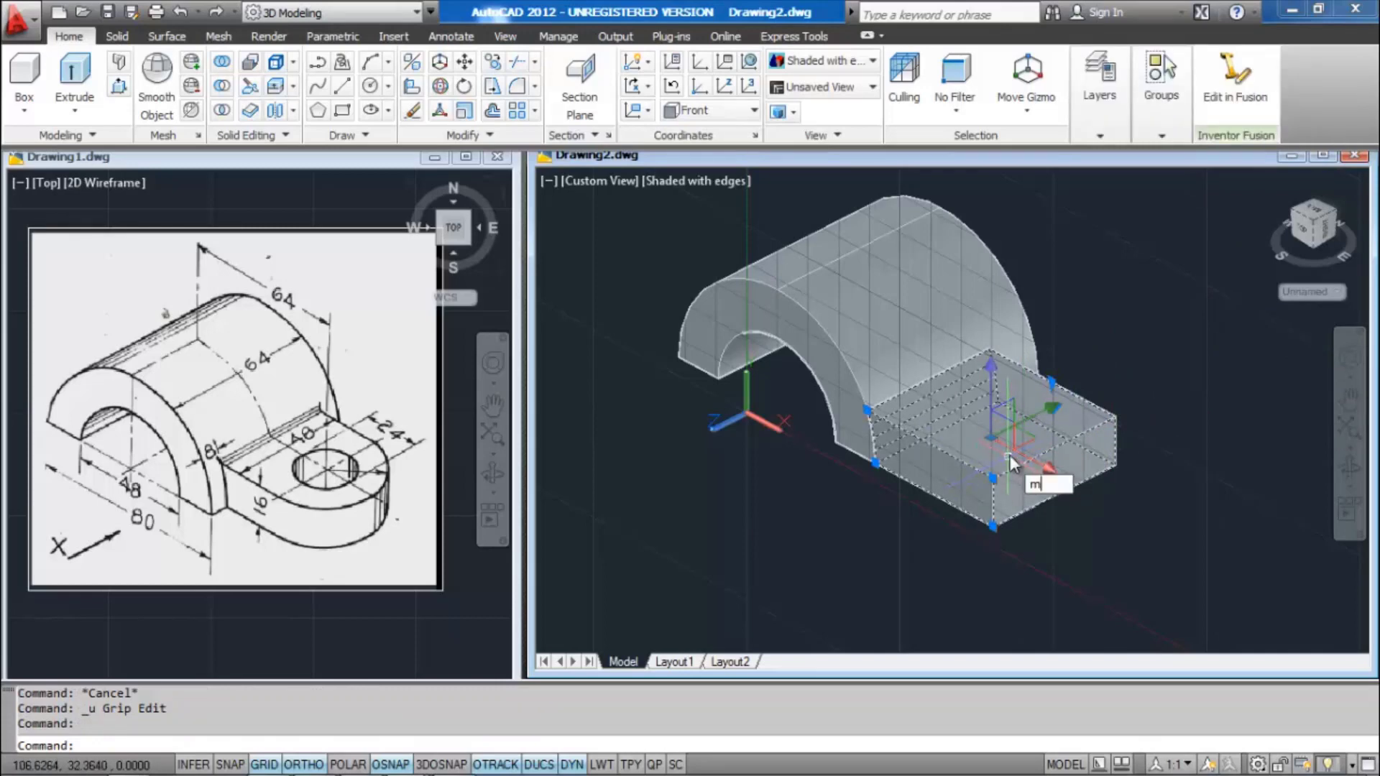
pyautogui.press('Return')
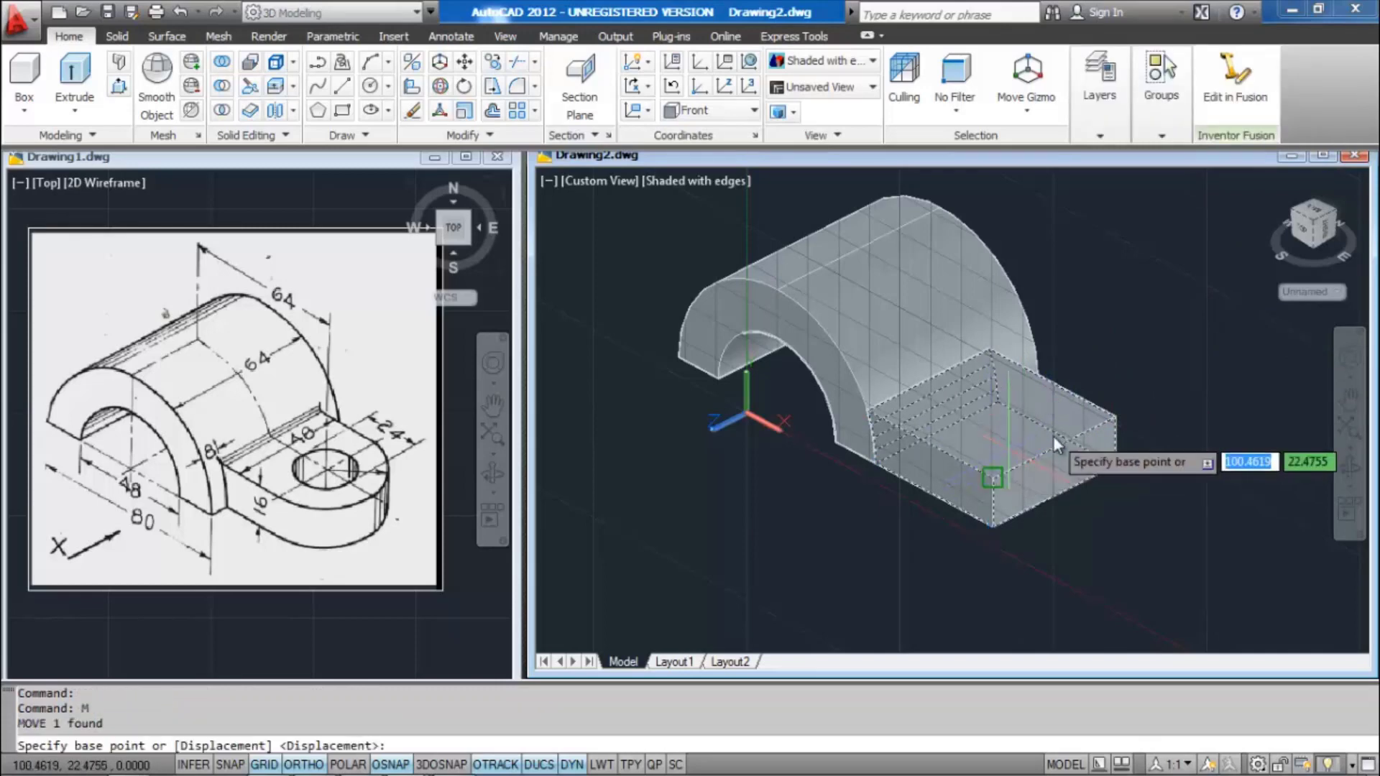
pyautogui.click(997, 477)
pyautogui.write('8')
pyautogui.press('Return')
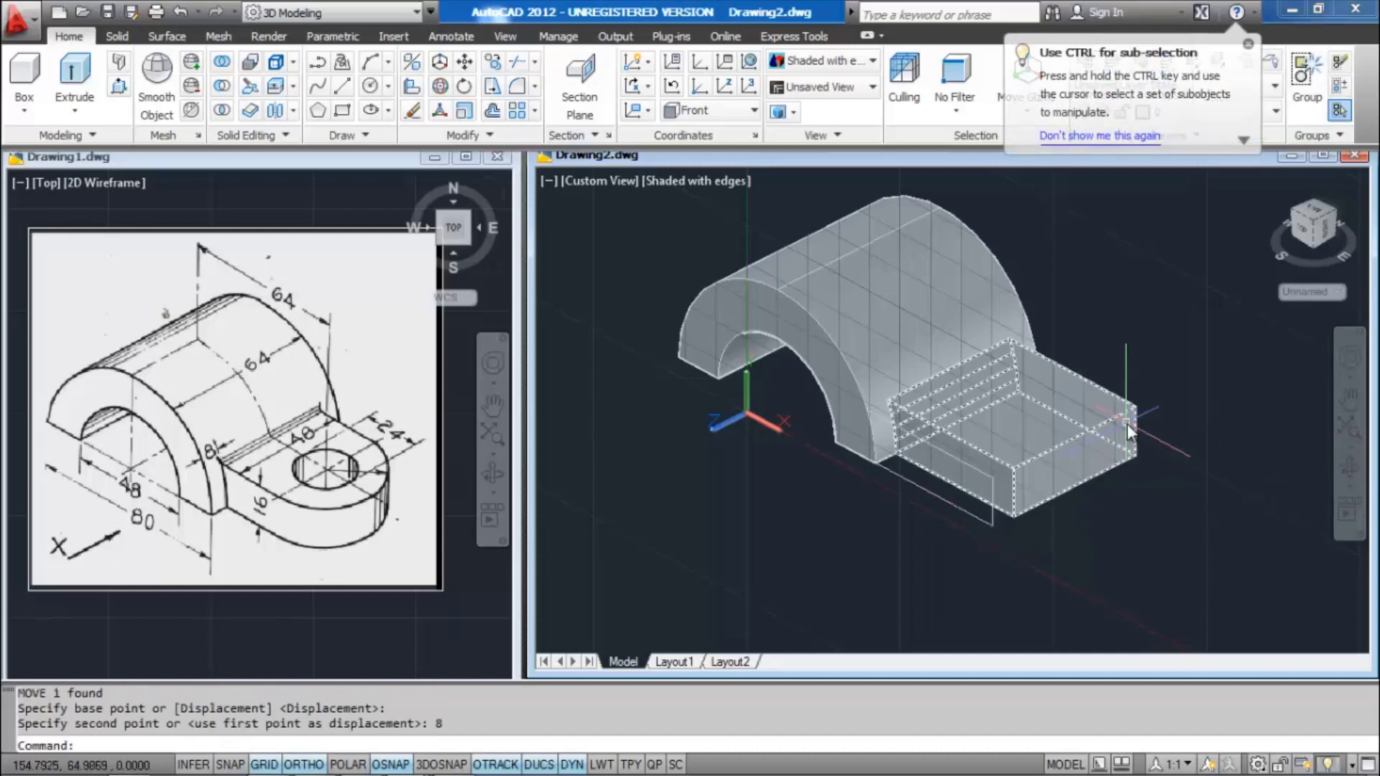
pyautogui.press('Escape')
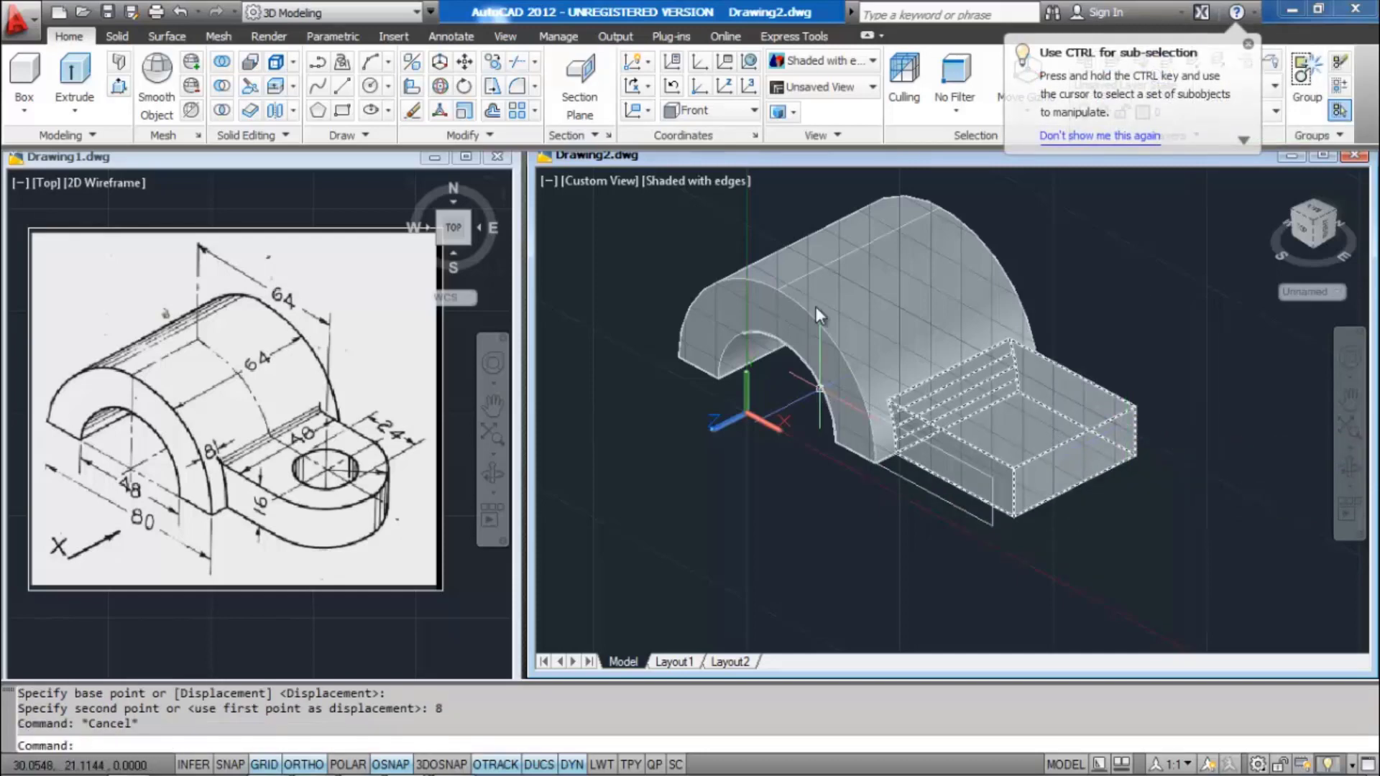
# Union the half-ring solid and the lug block into one solid
pyautogui.scroll(-3, 1117, 606)
pyautogui.moveTo(1095, 551); pyautogui.dragTo(1041, 459, button='middle')
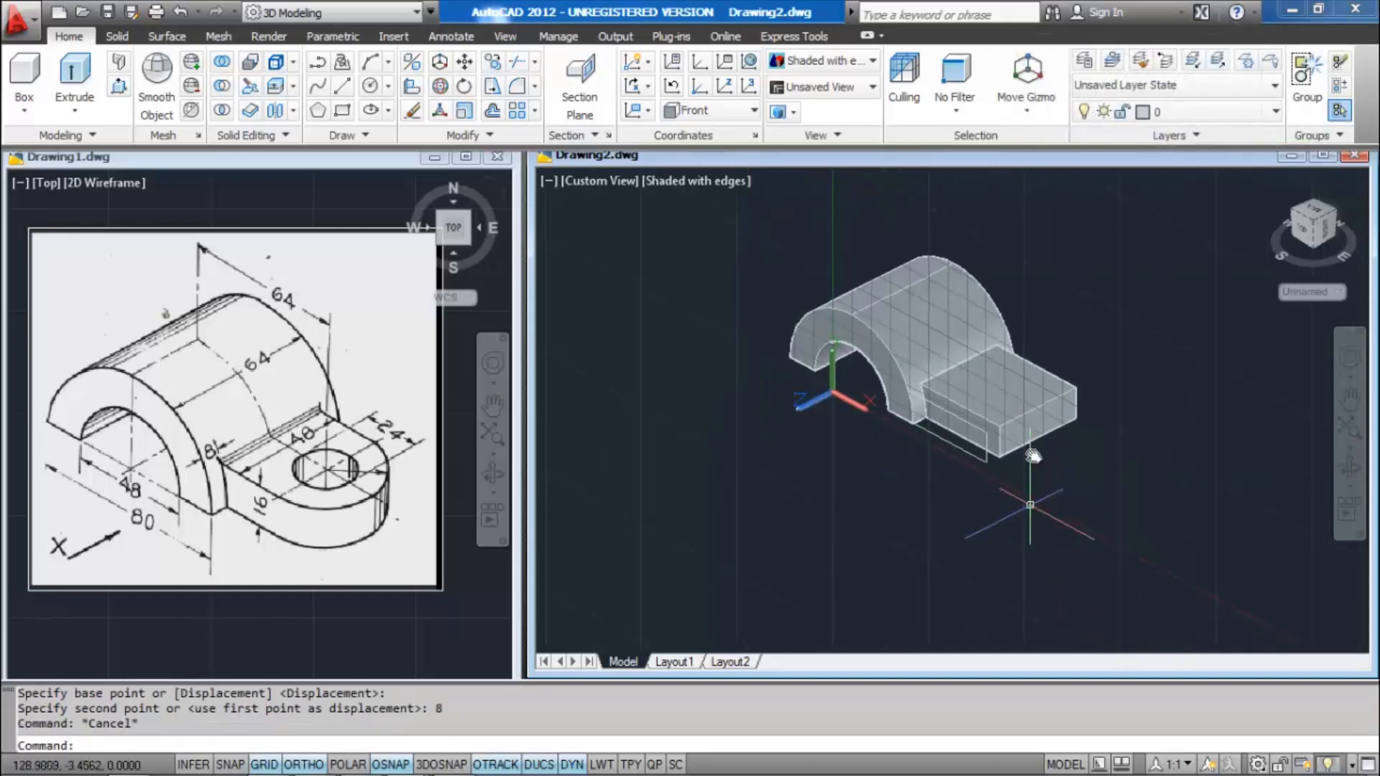
pyautogui.click(224, 66)
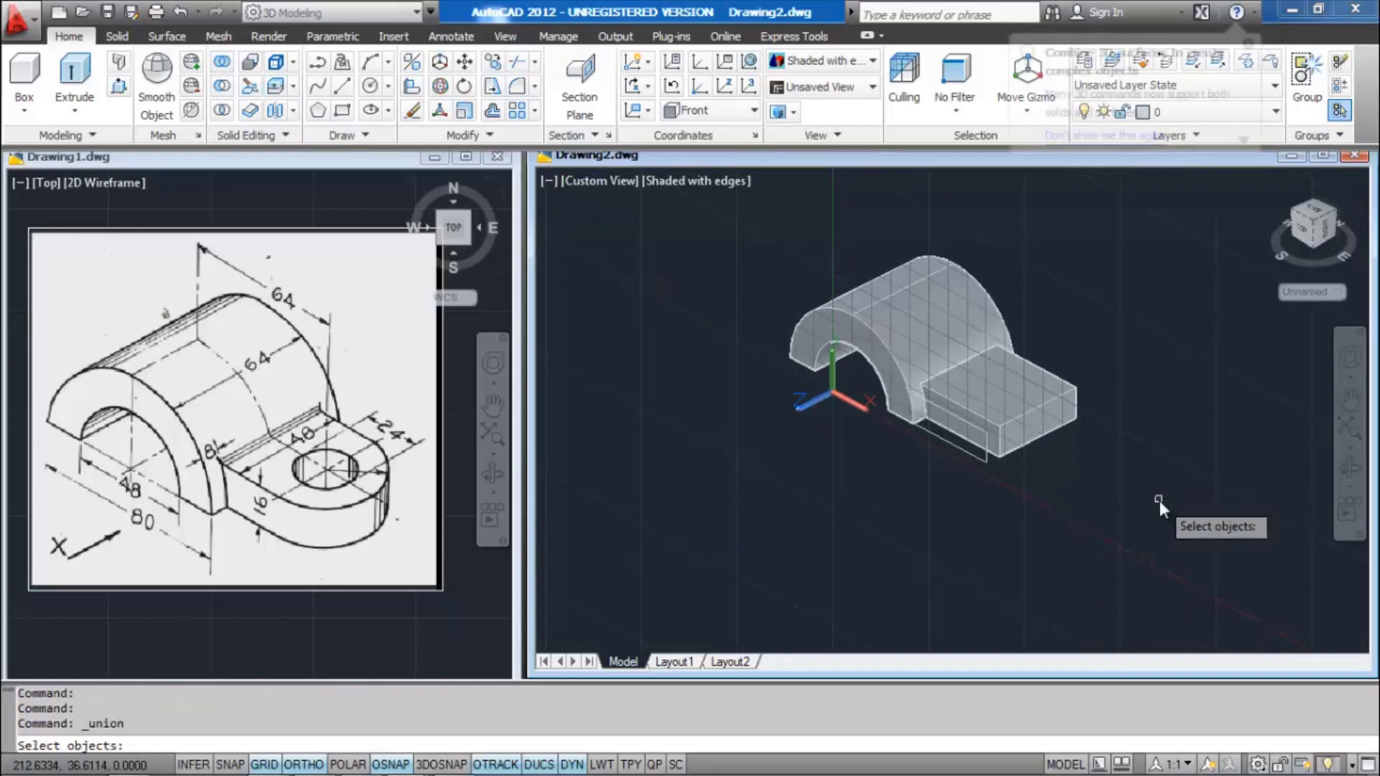
pyautogui.click(1158, 500)
pyautogui.click(840, 263)
pyautogui.press('Return')
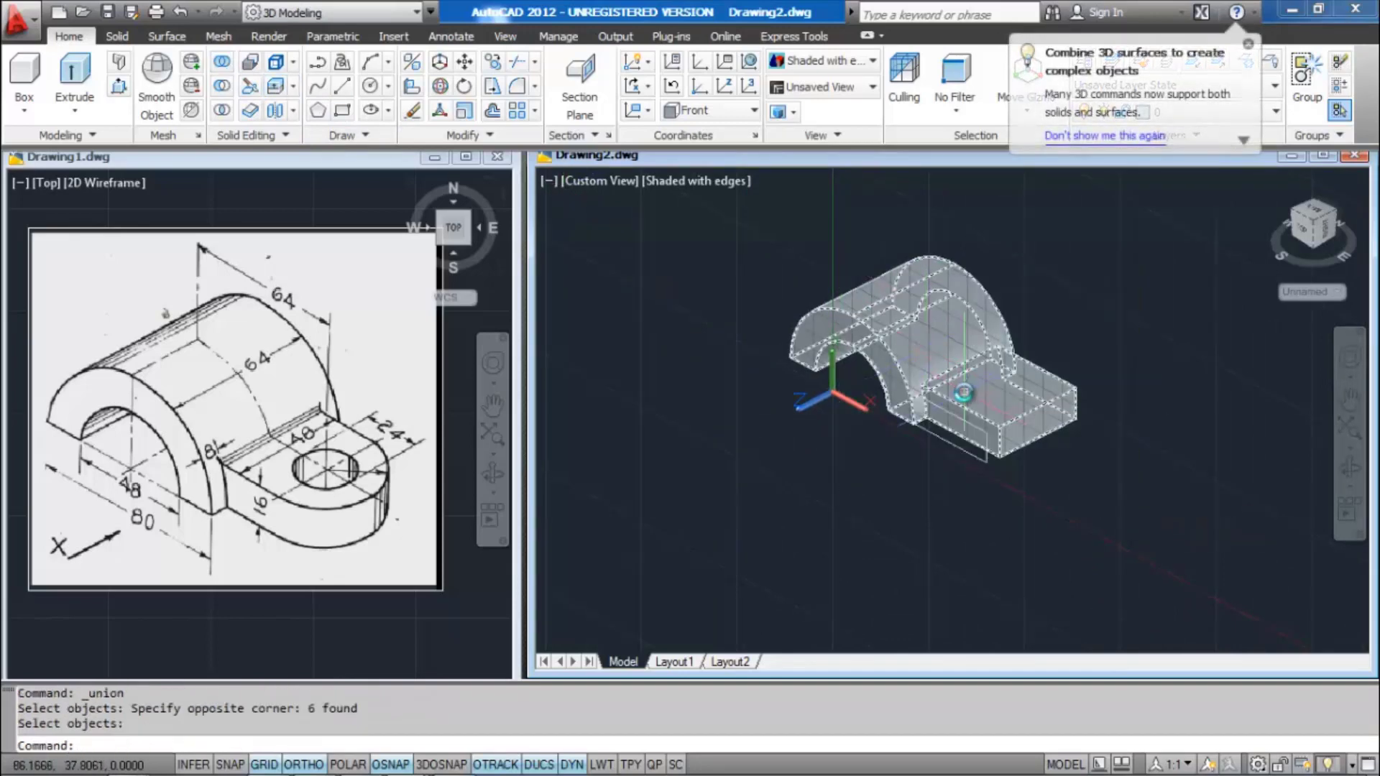
# Move the united solid backward, clear of the original profile curves
pyautogui.keyDown('shift'); pyautogui.moveTo(958, 383); pyautogui.dragTo(963, 392, button='middle'); pyautogui.keyUp('shift')
pyautogui.write('m')
pyautogui.press('Return')
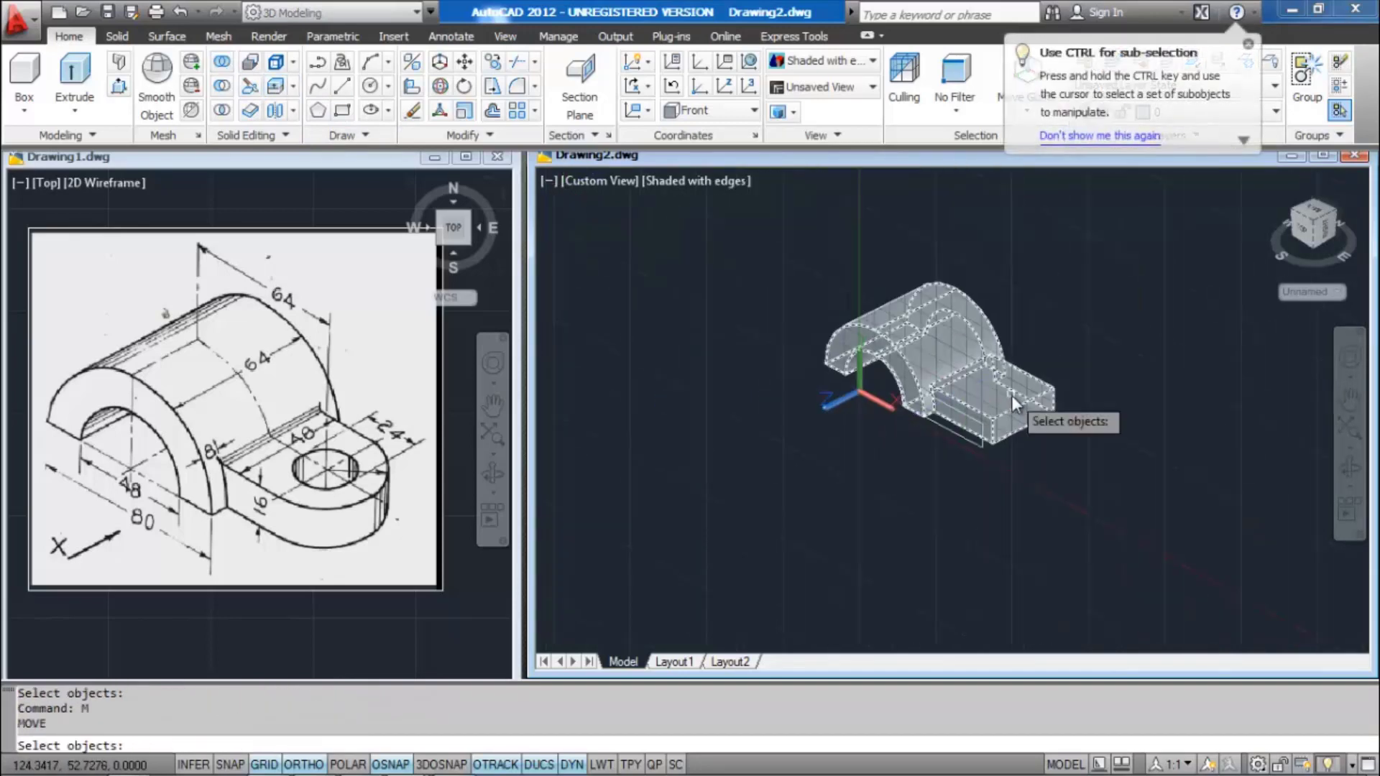
pyautogui.click(1011, 395)
pyautogui.press('Return')
pyautogui.click(1055, 390)
pyautogui.click(1224, 308)
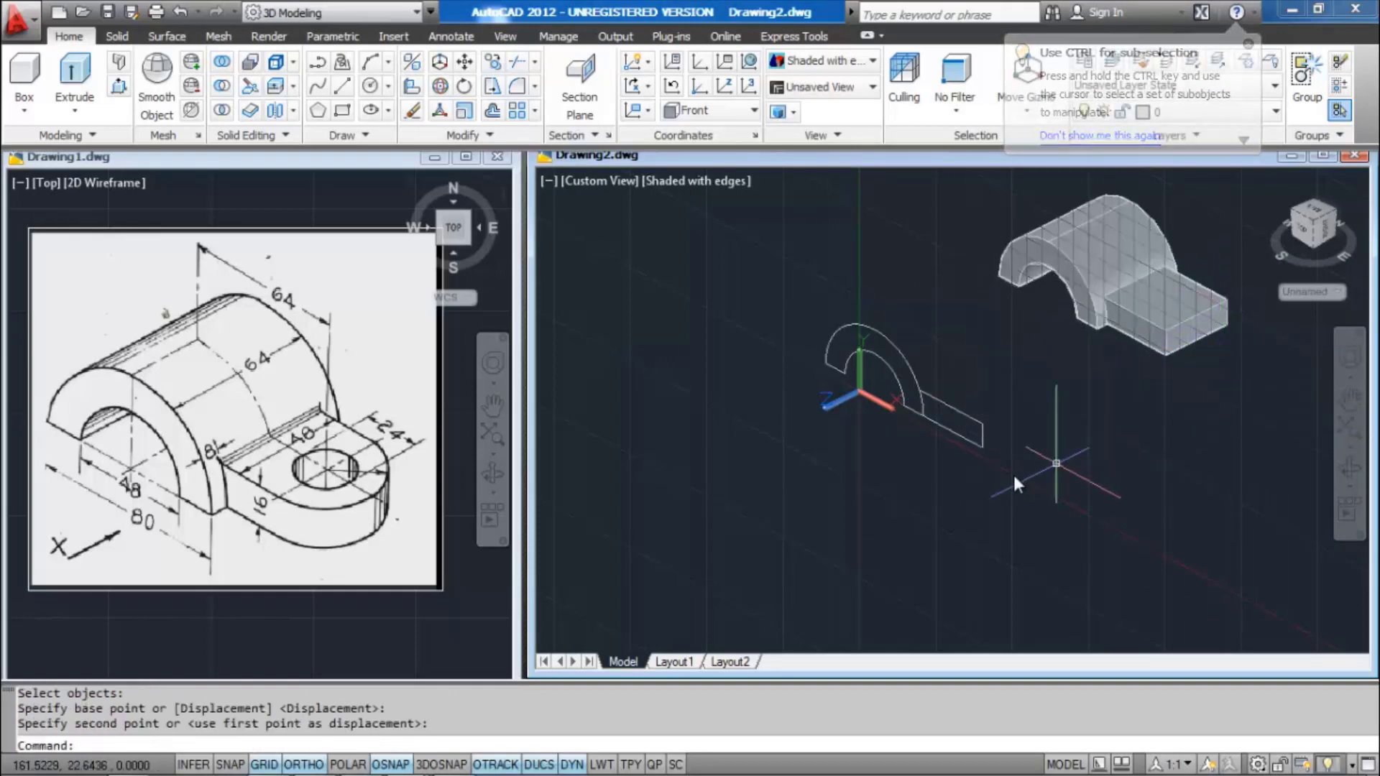
# Erase the leftover 2D profile curves at the origin, keeping only the solid
pyautogui.click(784, 284)
pyautogui.click(1023, 490)
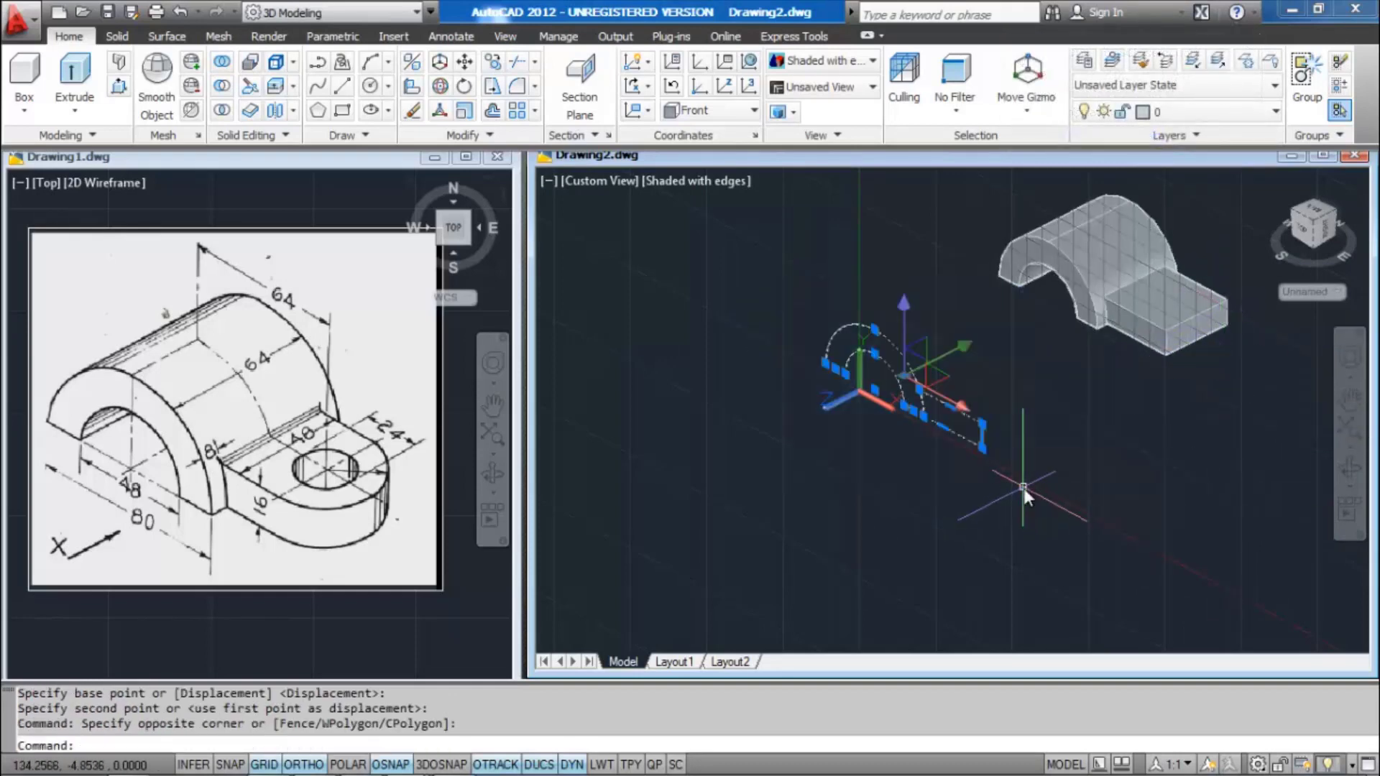
pyautogui.write('e')
pyautogui.press('Return')
pyautogui.moveTo(1013, 444); pyautogui.dragTo(736, 558, button='middle')
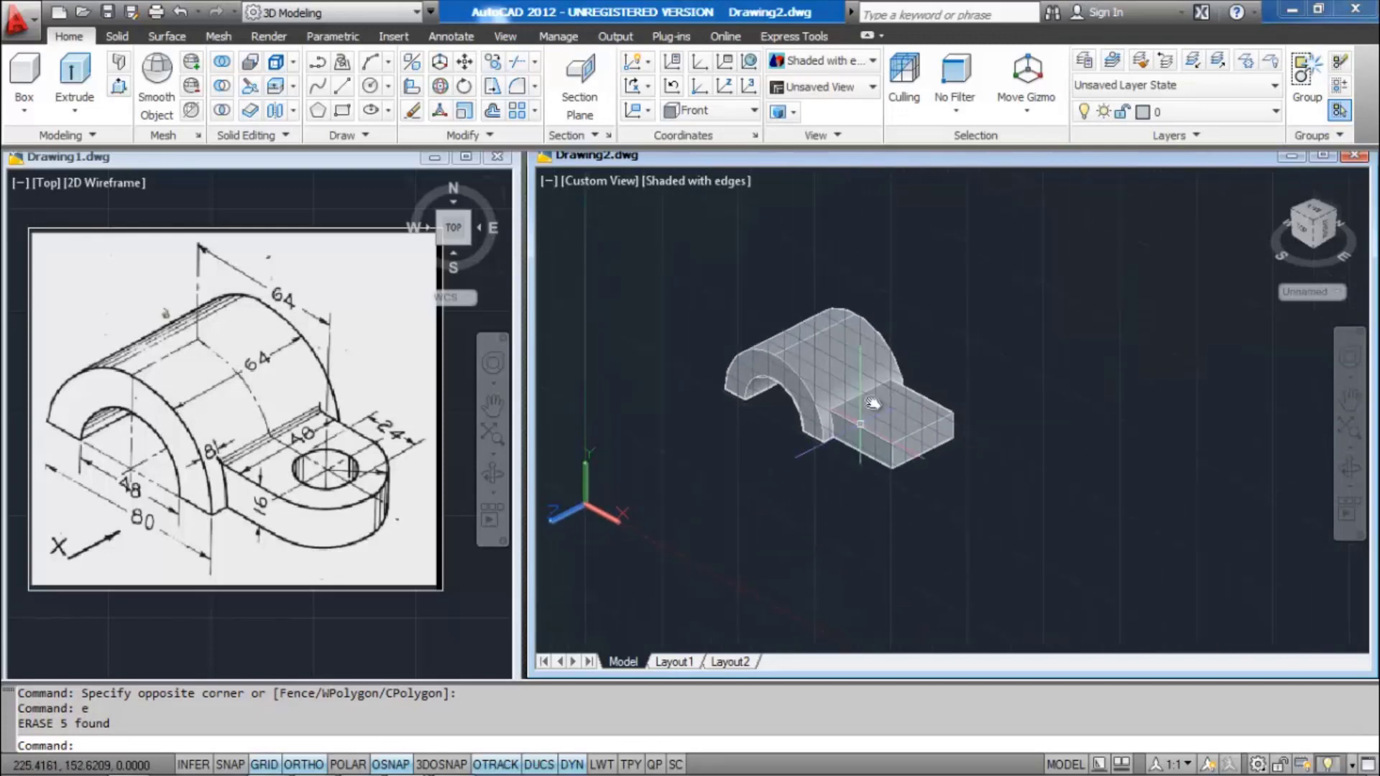
pyautogui.scroll(4, 873, 399)
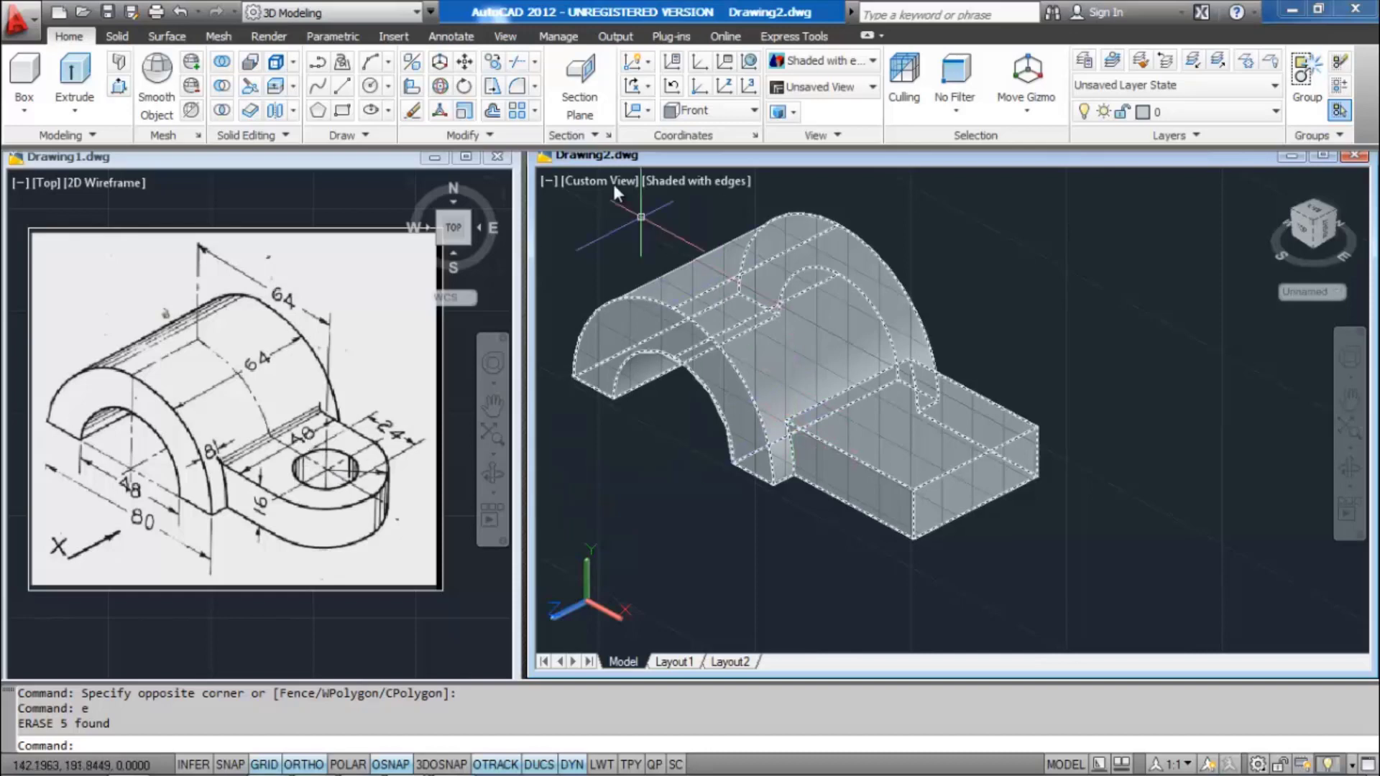
# Fillet the two vertical edges at the lug's outer end with a radius of 24
pyautogui.click(126, 42)
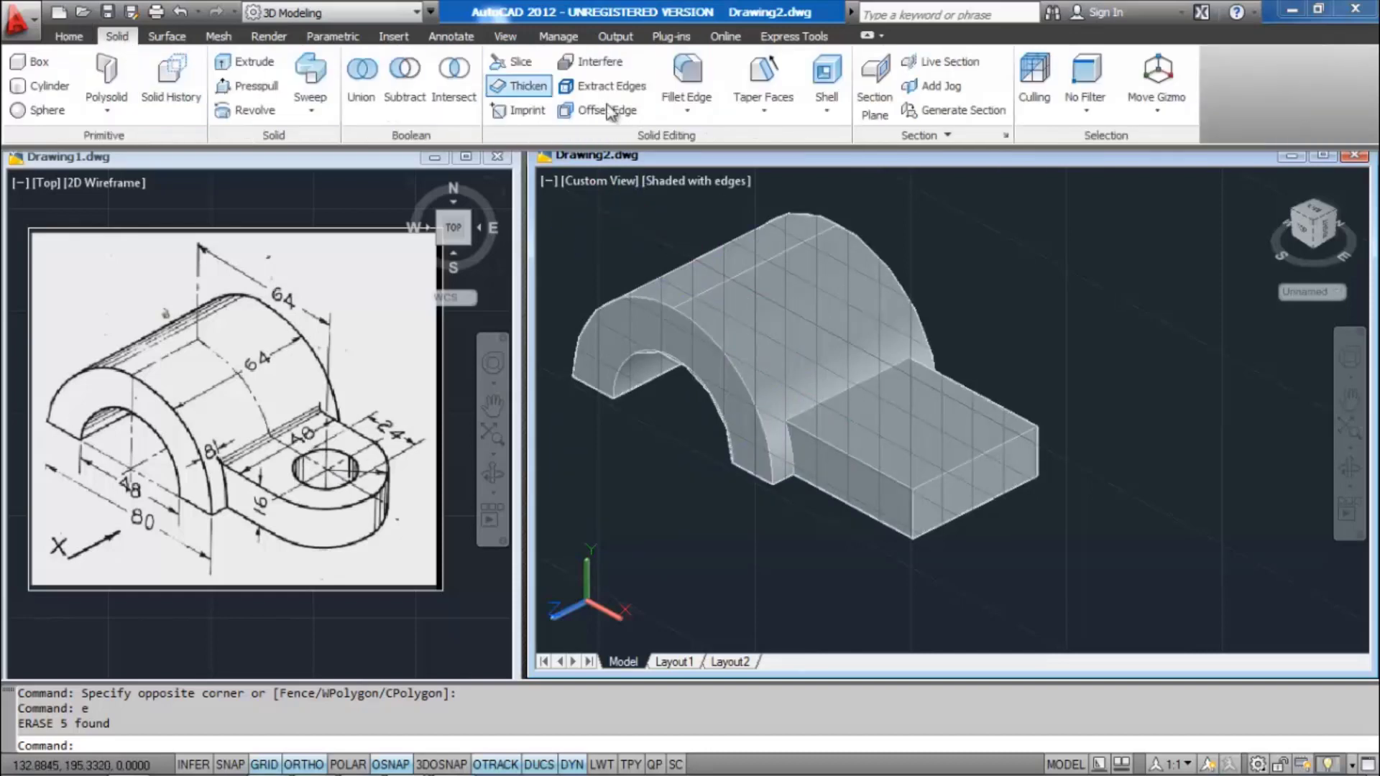
pyautogui.click(686, 79)
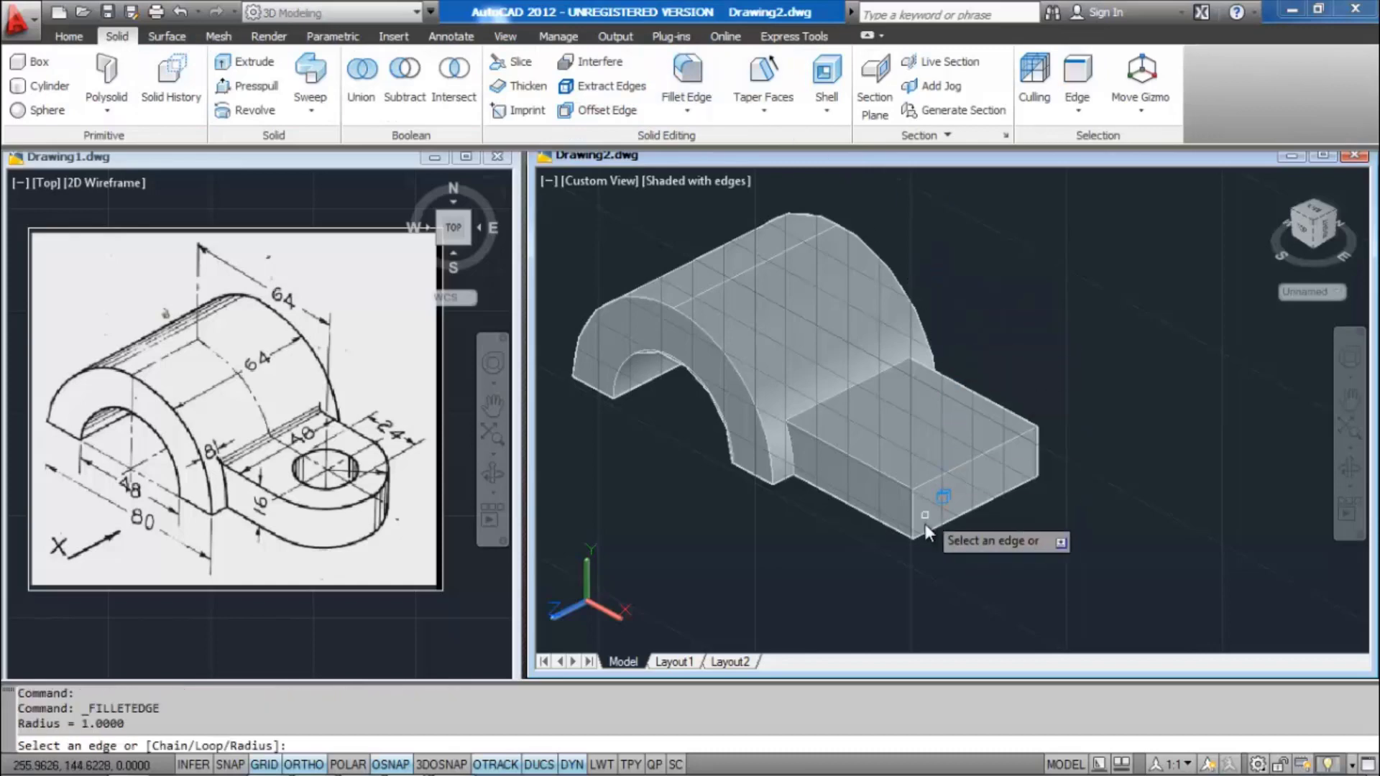
pyautogui.write('r')
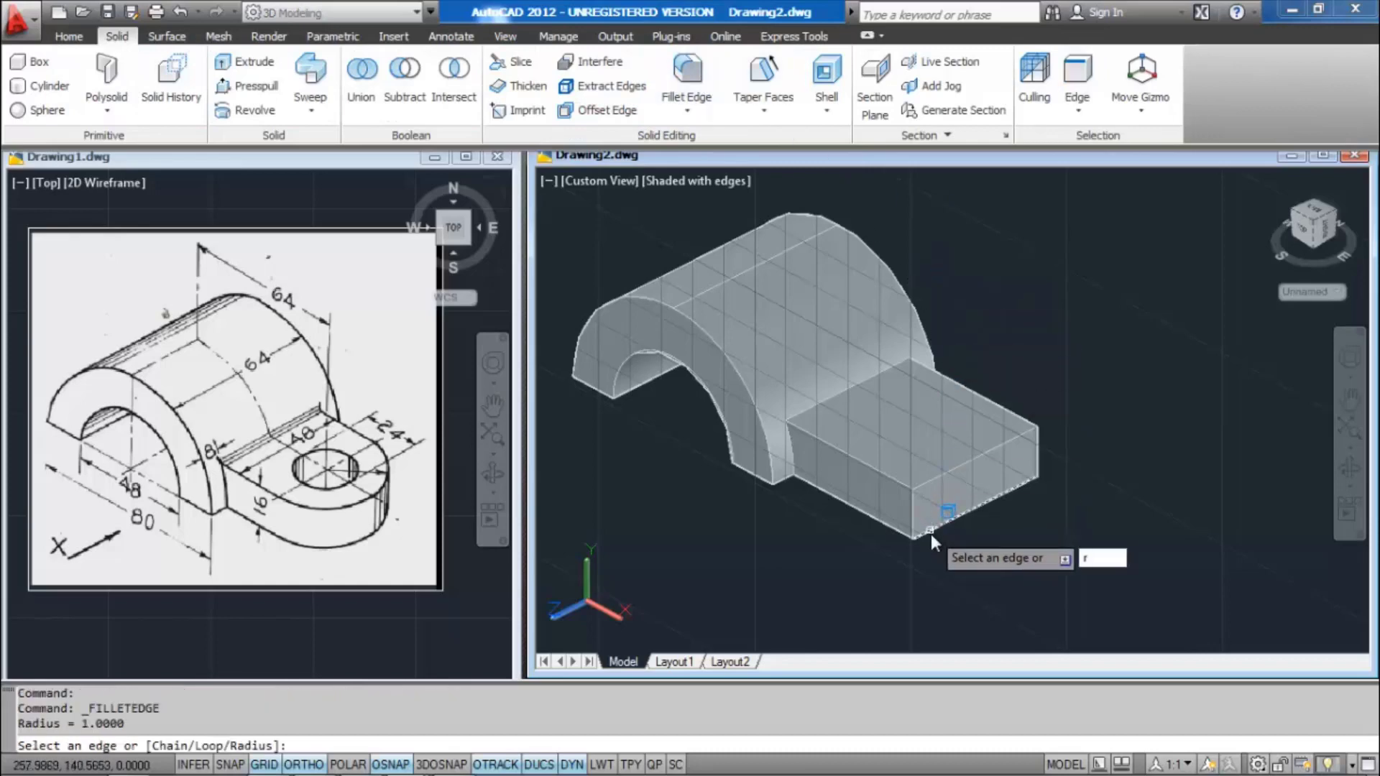
pyautogui.press('Return')
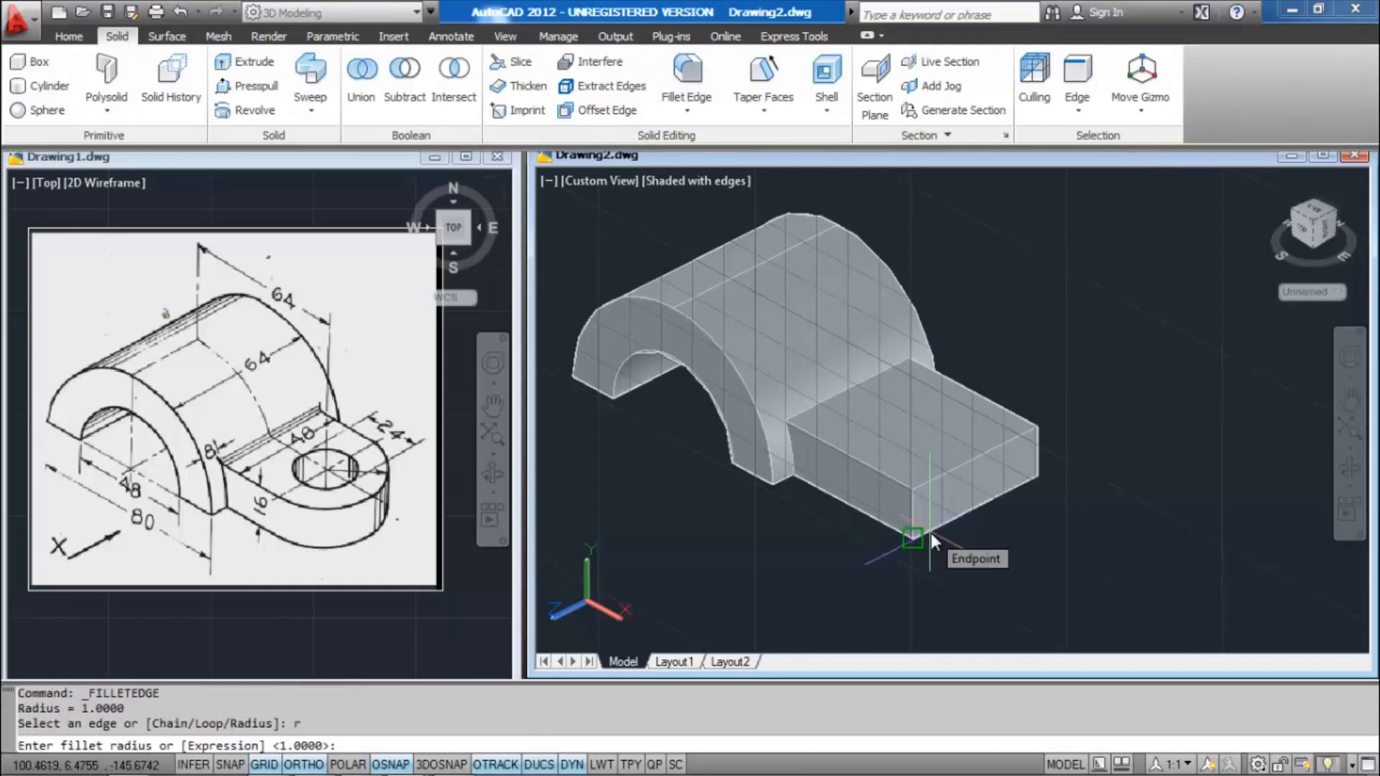
pyautogui.write('24')
pyautogui.press('Return')
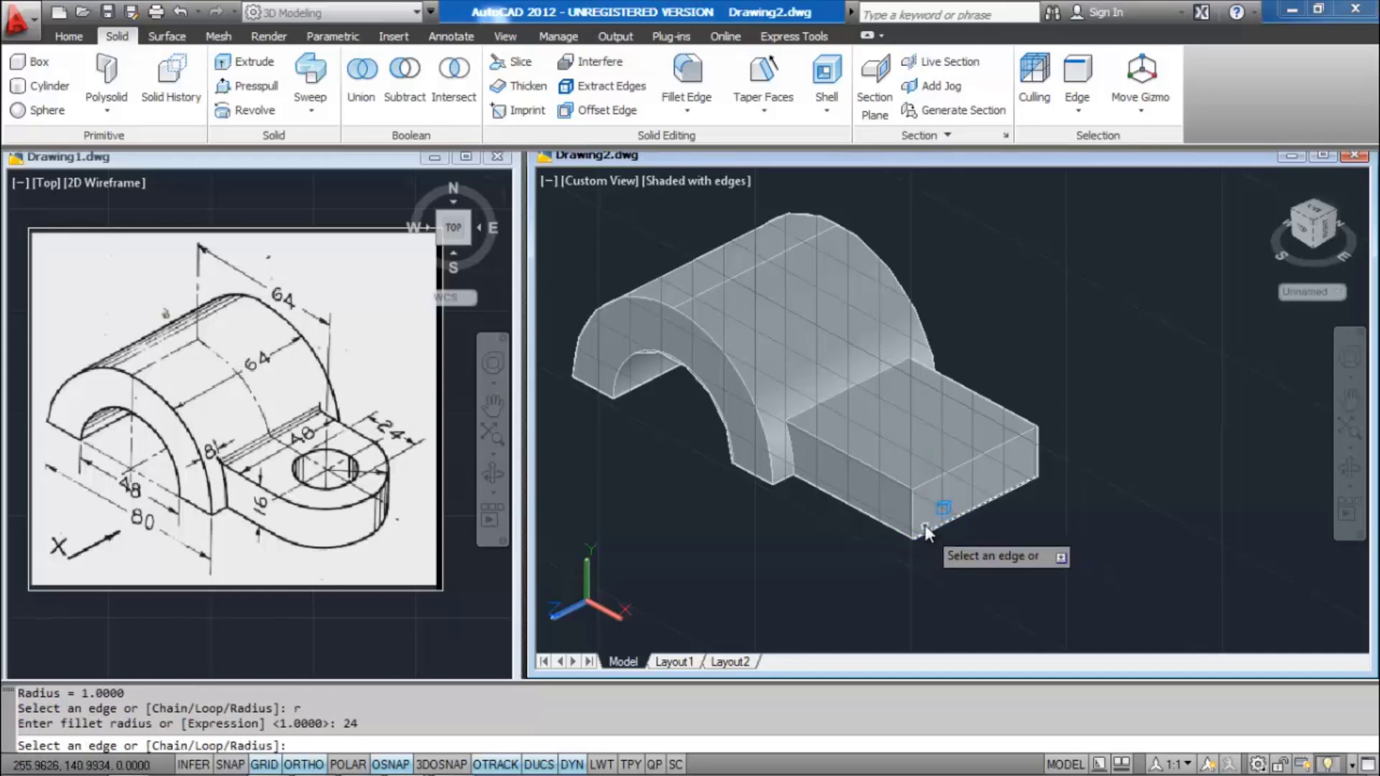
pyautogui.click(913, 514)
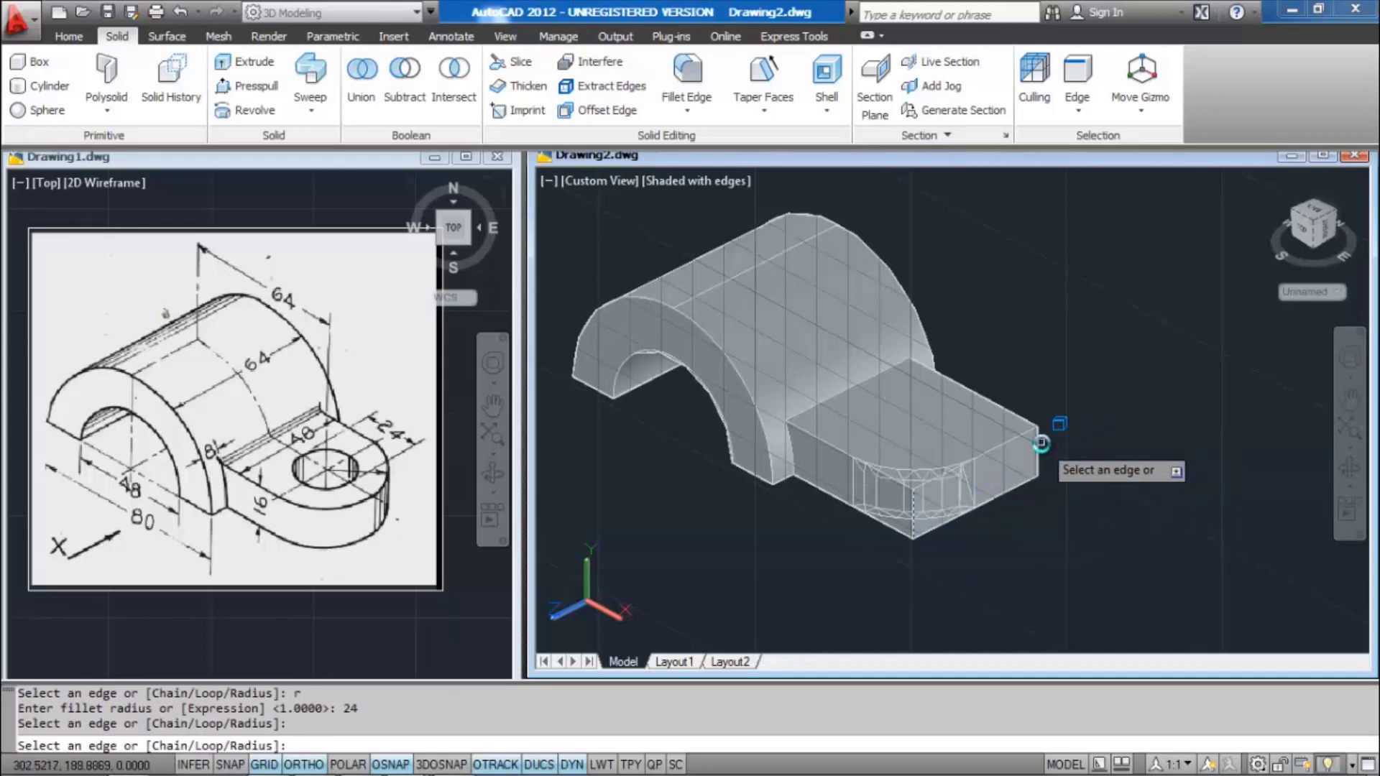
pyautogui.click(1040, 443)
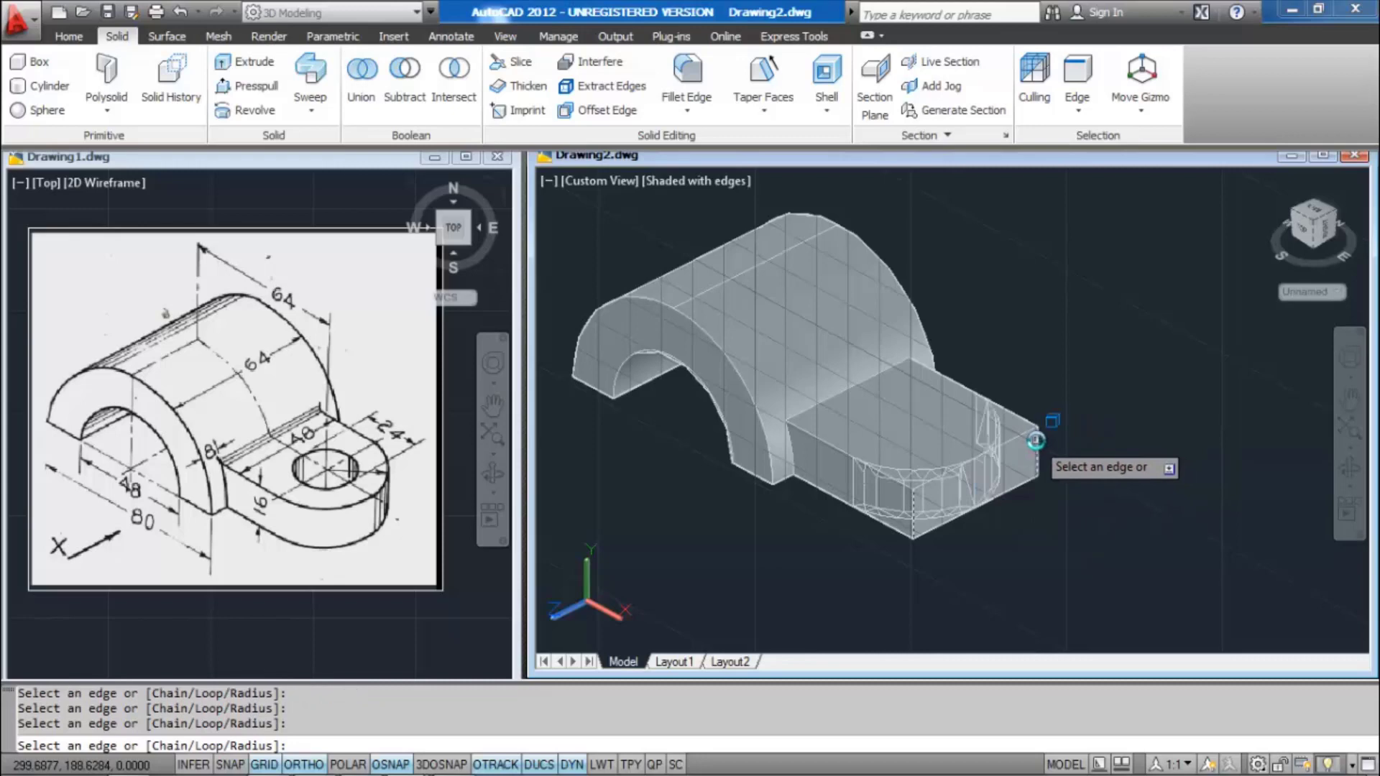
pyautogui.press('Return')
pyautogui.press('Return')
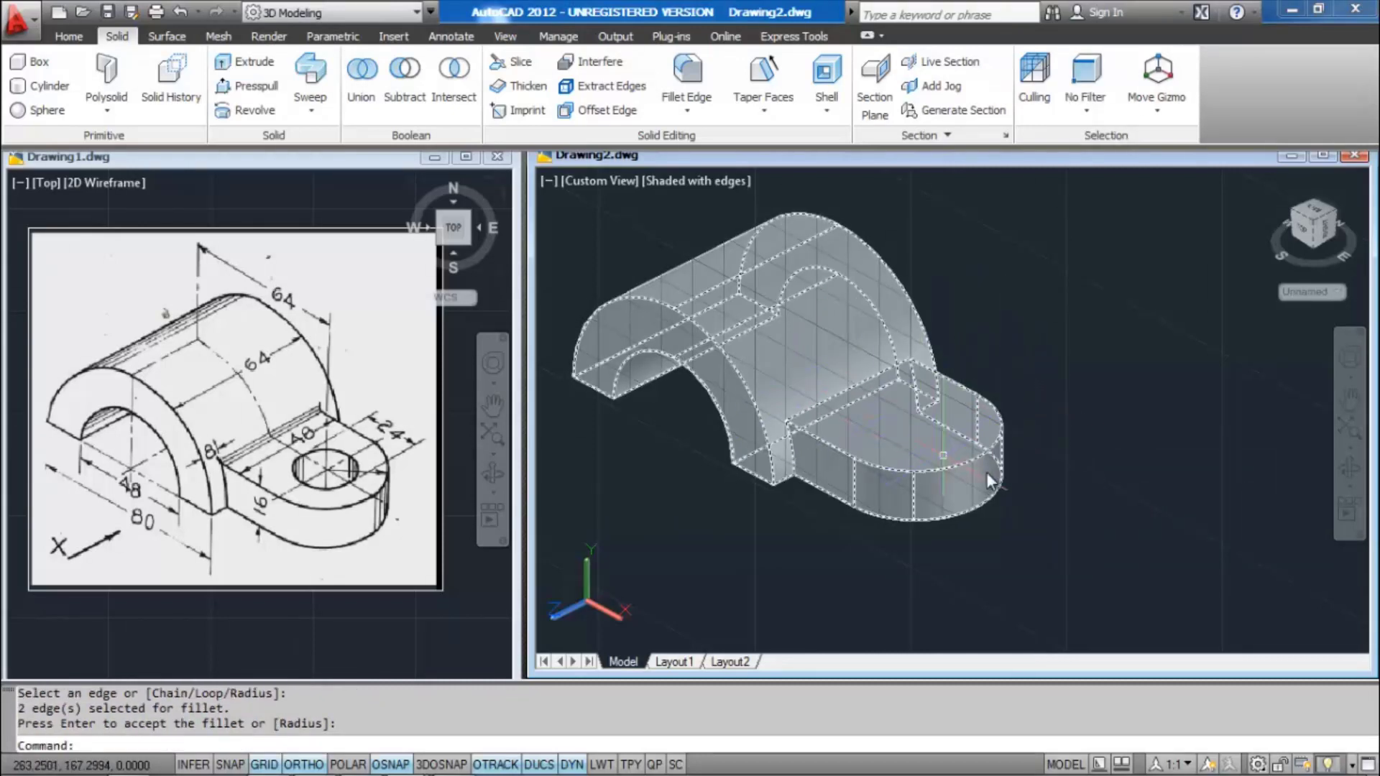
# Draw a circle of diameter 24 on the lug's top face, centred on the rounded end's arc centre
pyautogui.write('c')
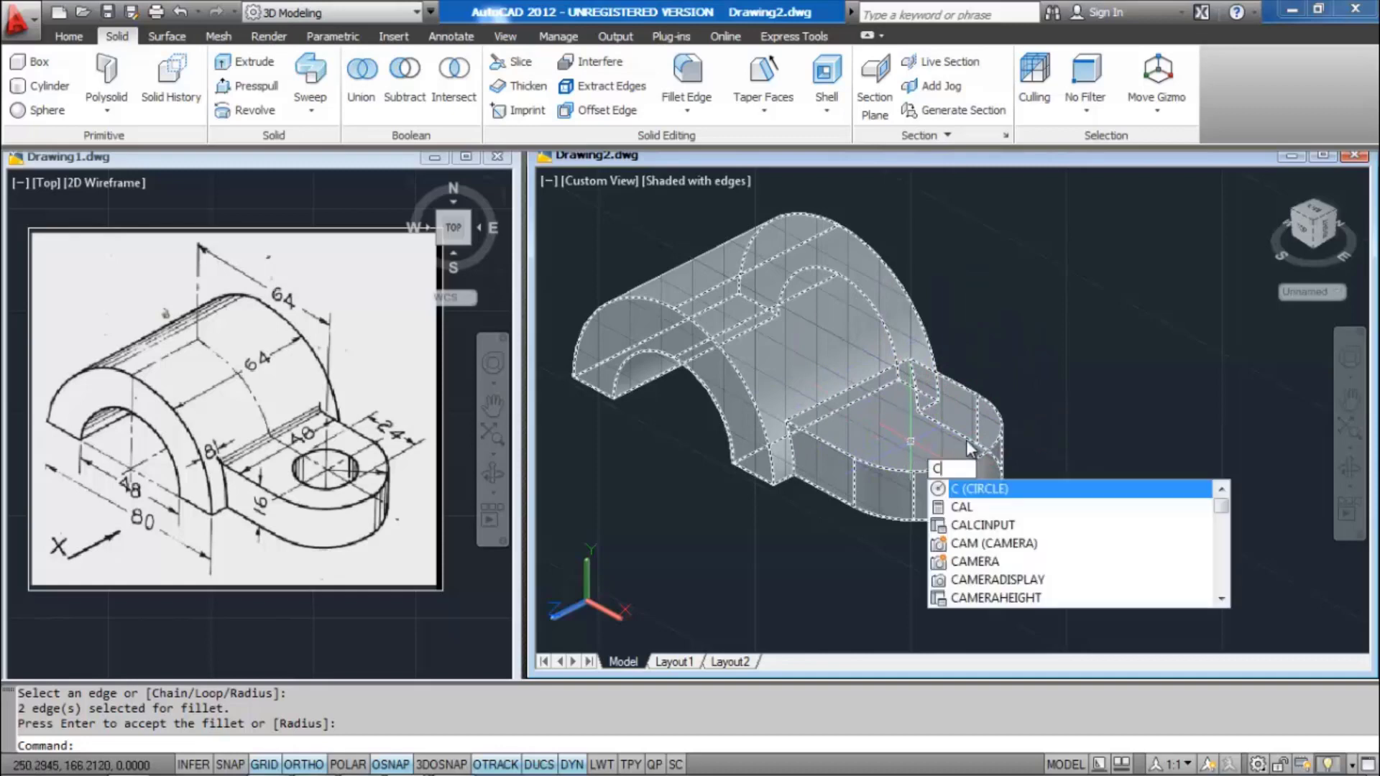
pyautogui.press('Return')
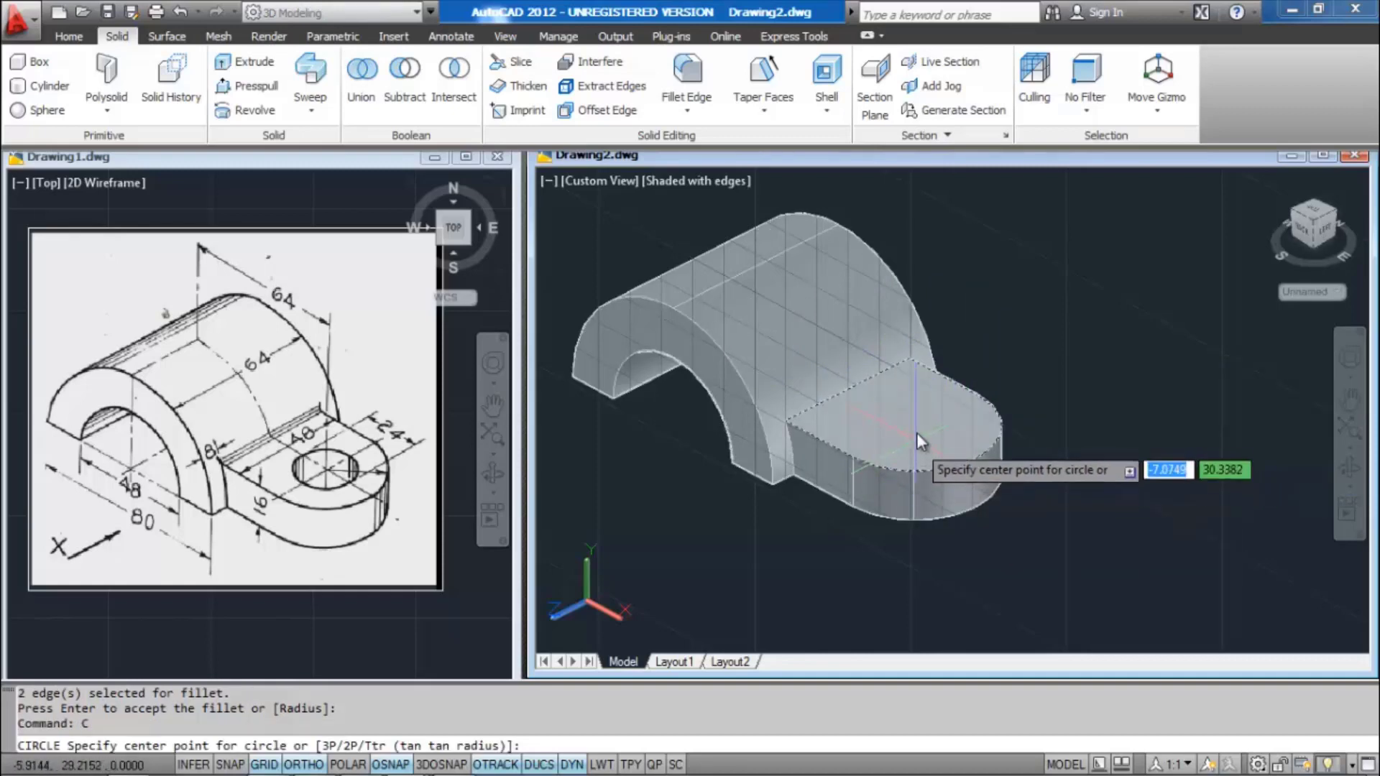
pyautogui.keyDown('shift'); pyautogui.rightClick(912, 460); pyautogui.keyUp('shift')
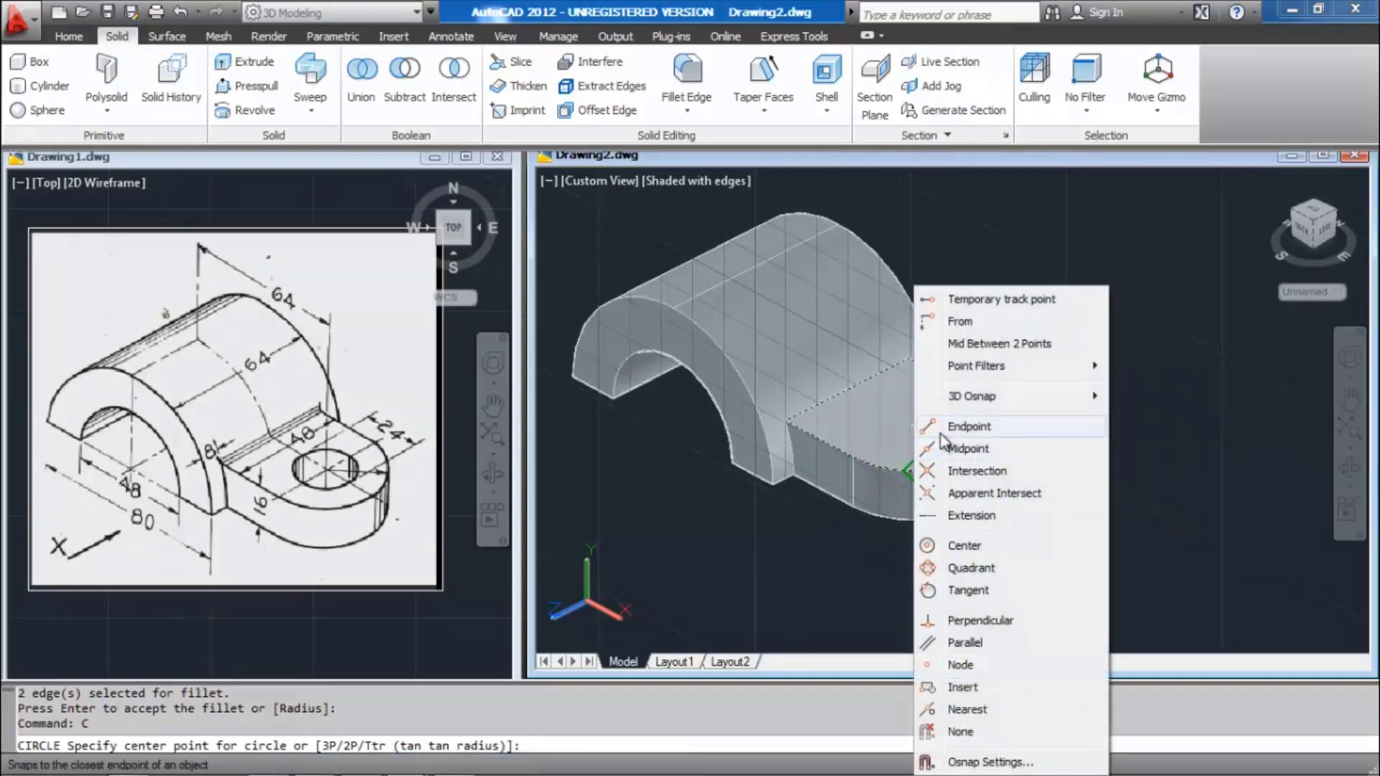
pyautogui.click(968, 546)
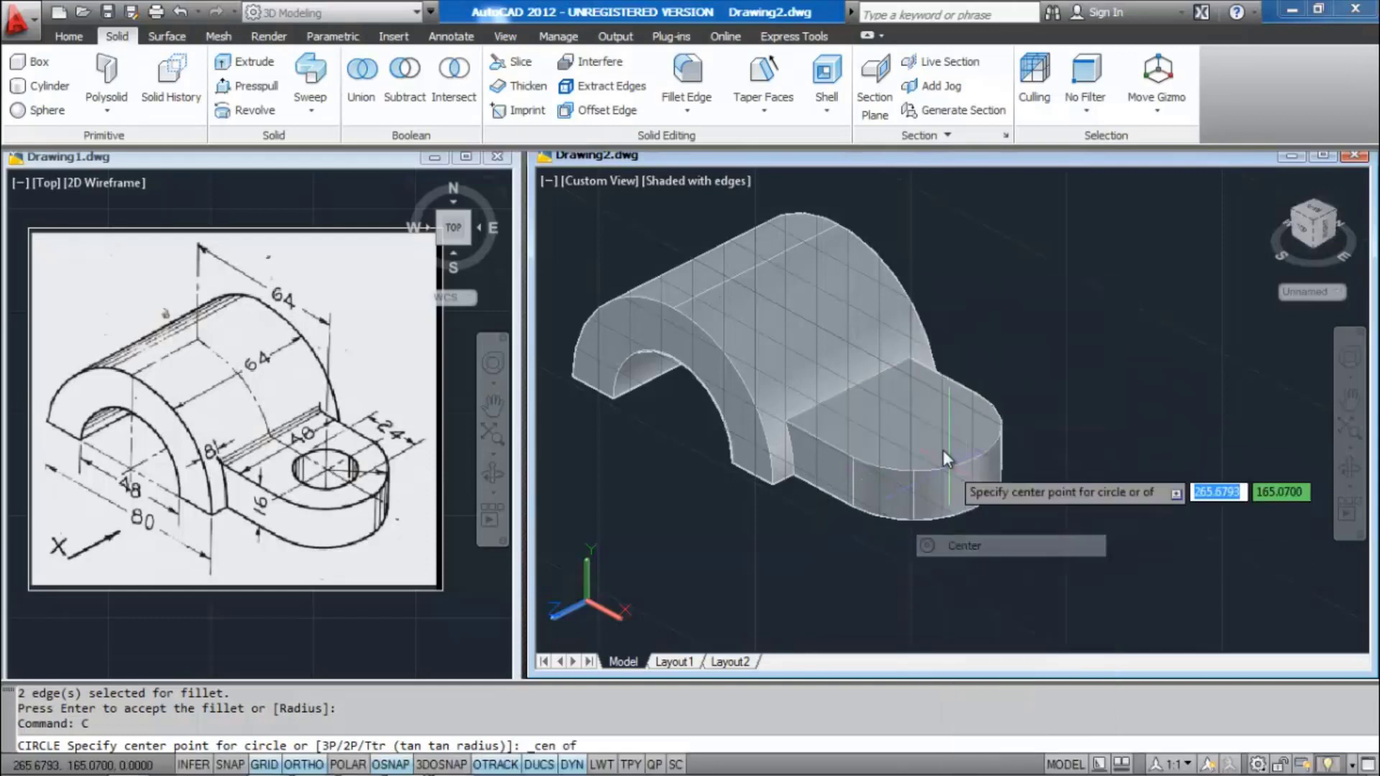
pyautogui.click(915, 424)
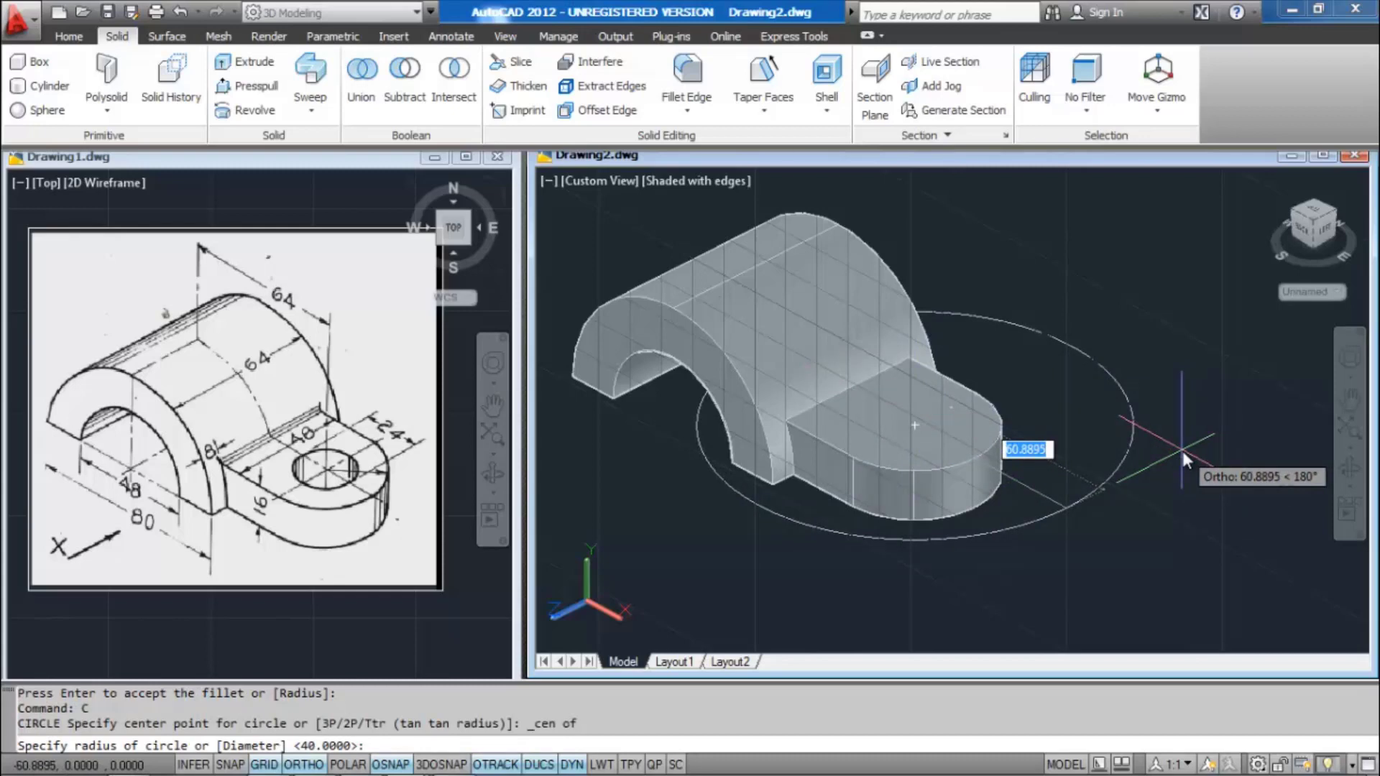
pyautogui.write('d')
pyautogui.press('Return')
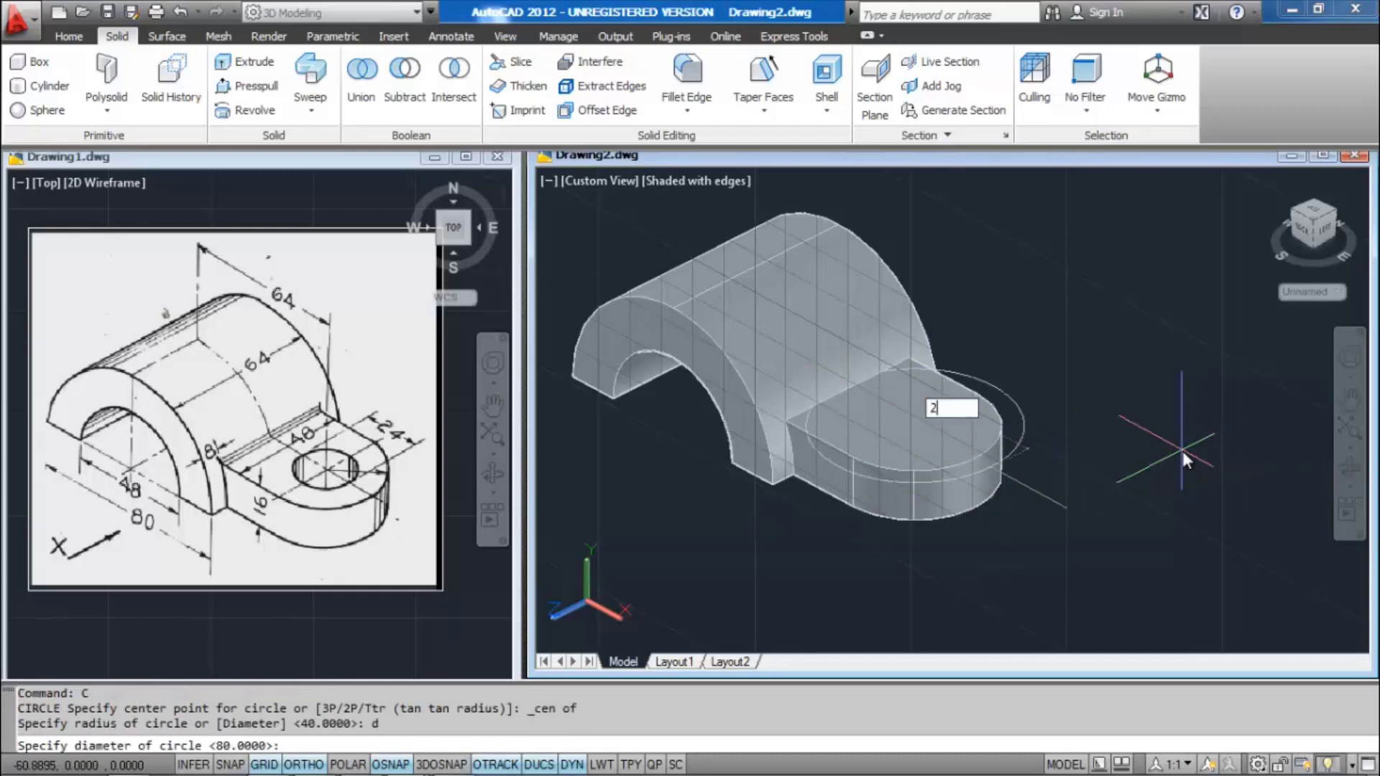
pyautogui.write('24')
pyautogui.press('Return')
# Extrude the circle on the lug downward as a solid cylinder reaching well below the lug's underside
pyautogui.click(711, 316)
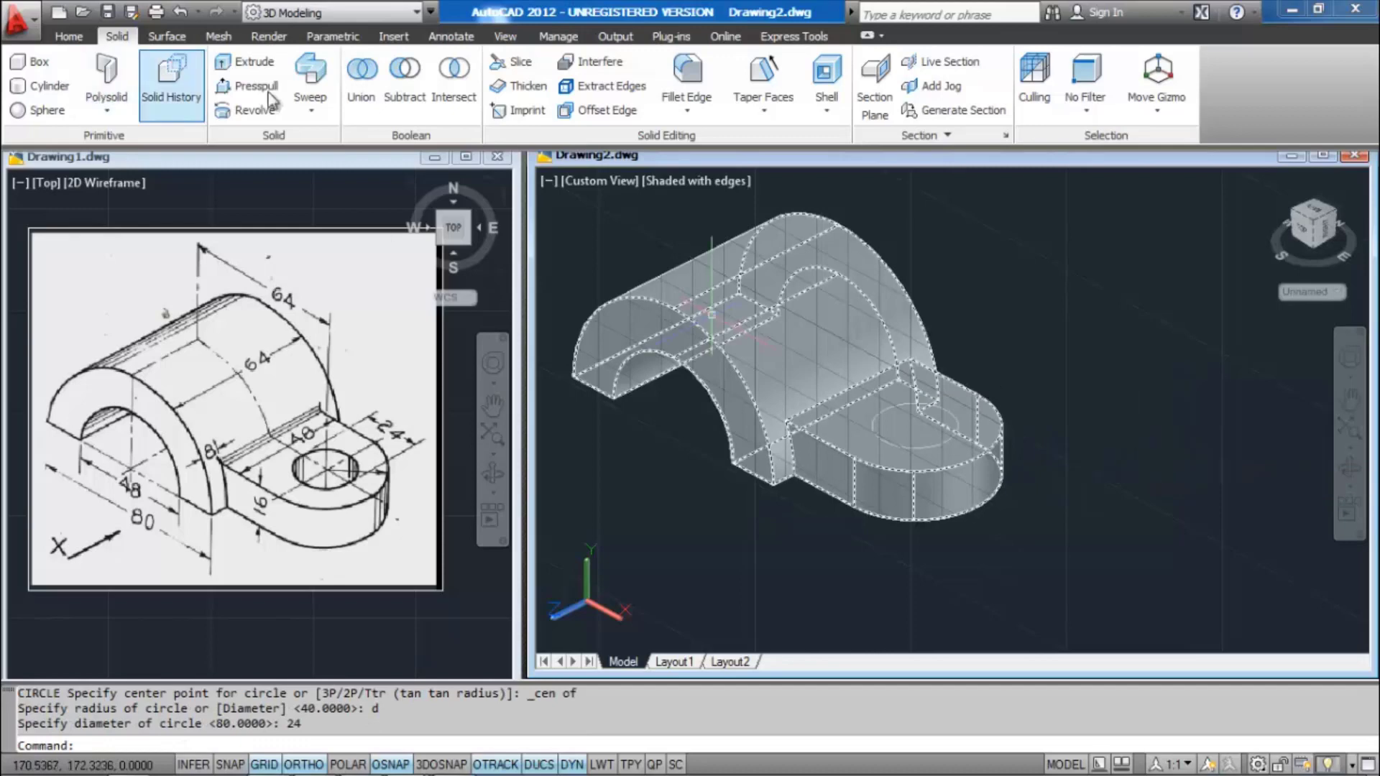
pyautogui.click(255, 65)
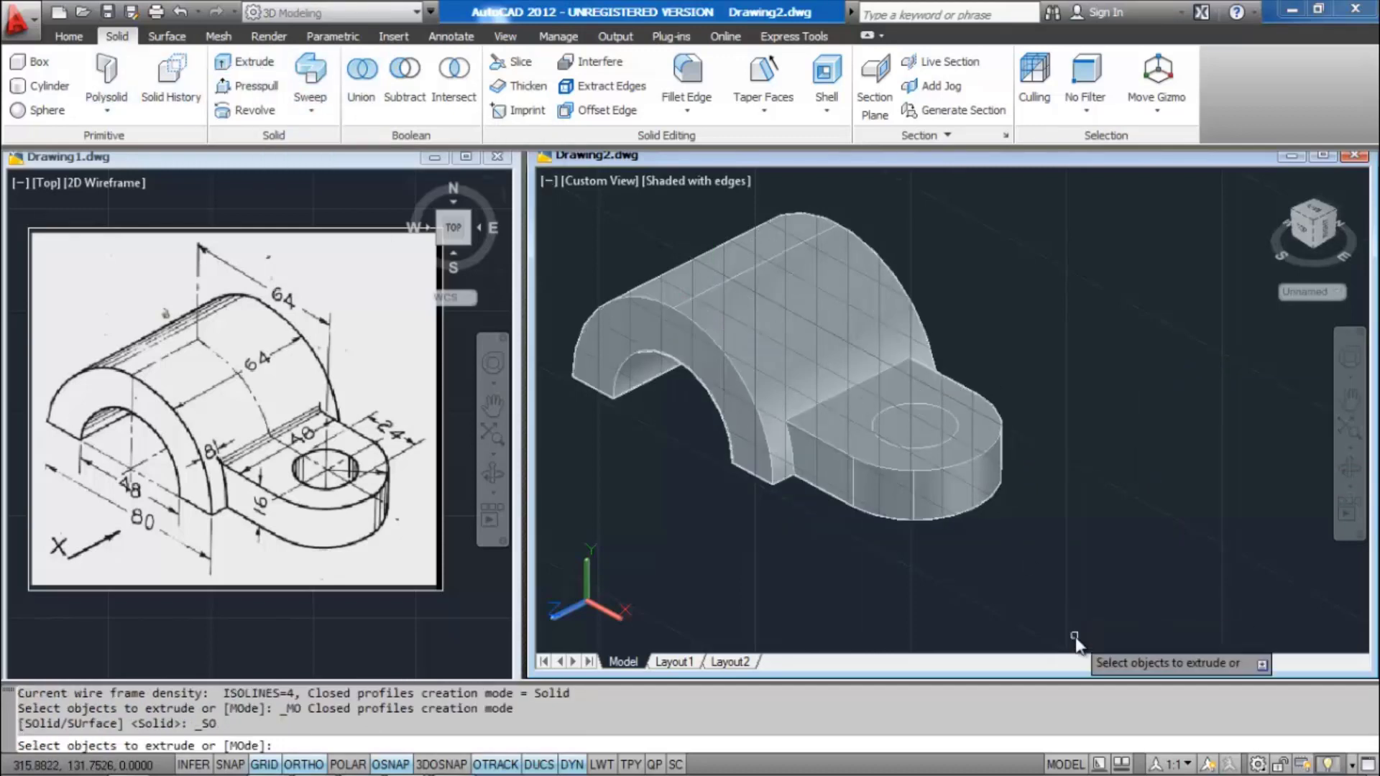
pyautogui.click(928, 447)
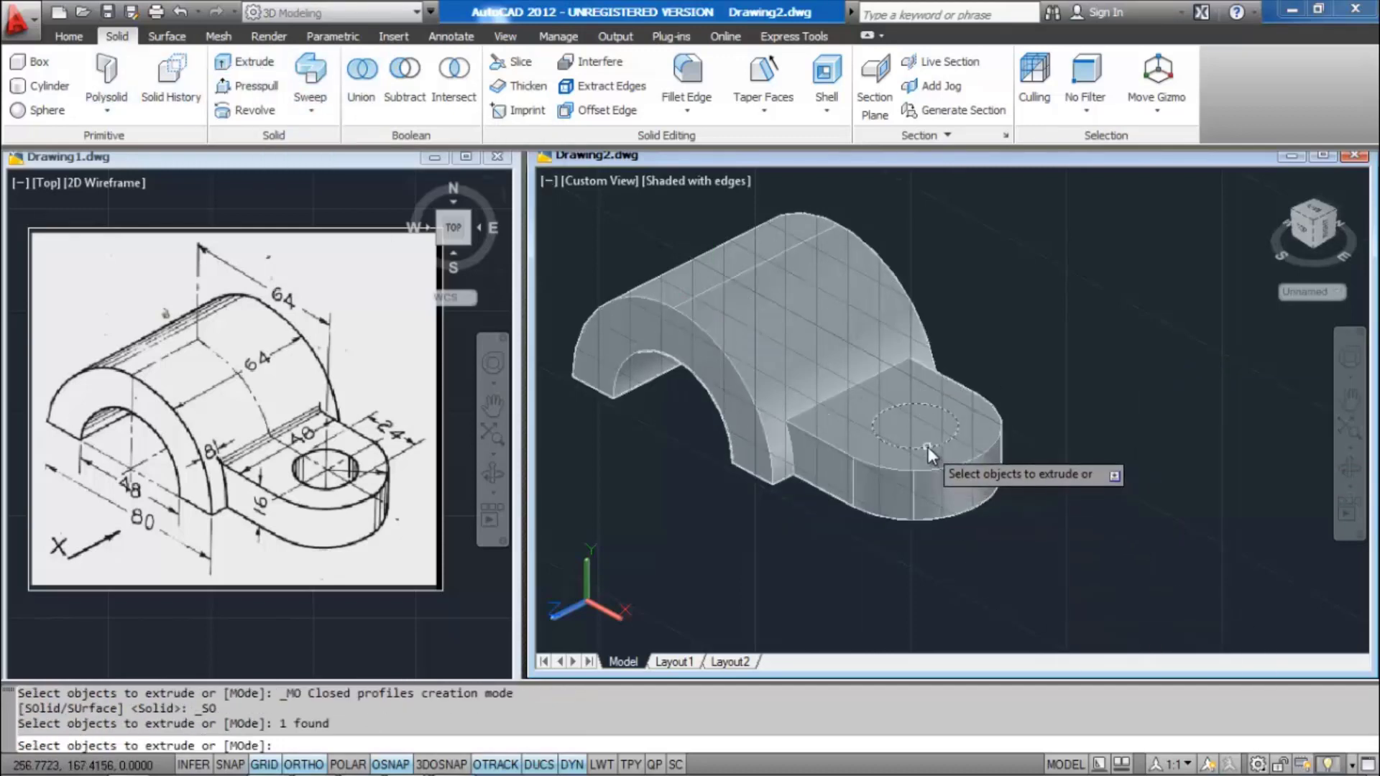
pyautogui.press('Return')
pyautogui.click(937, 586)
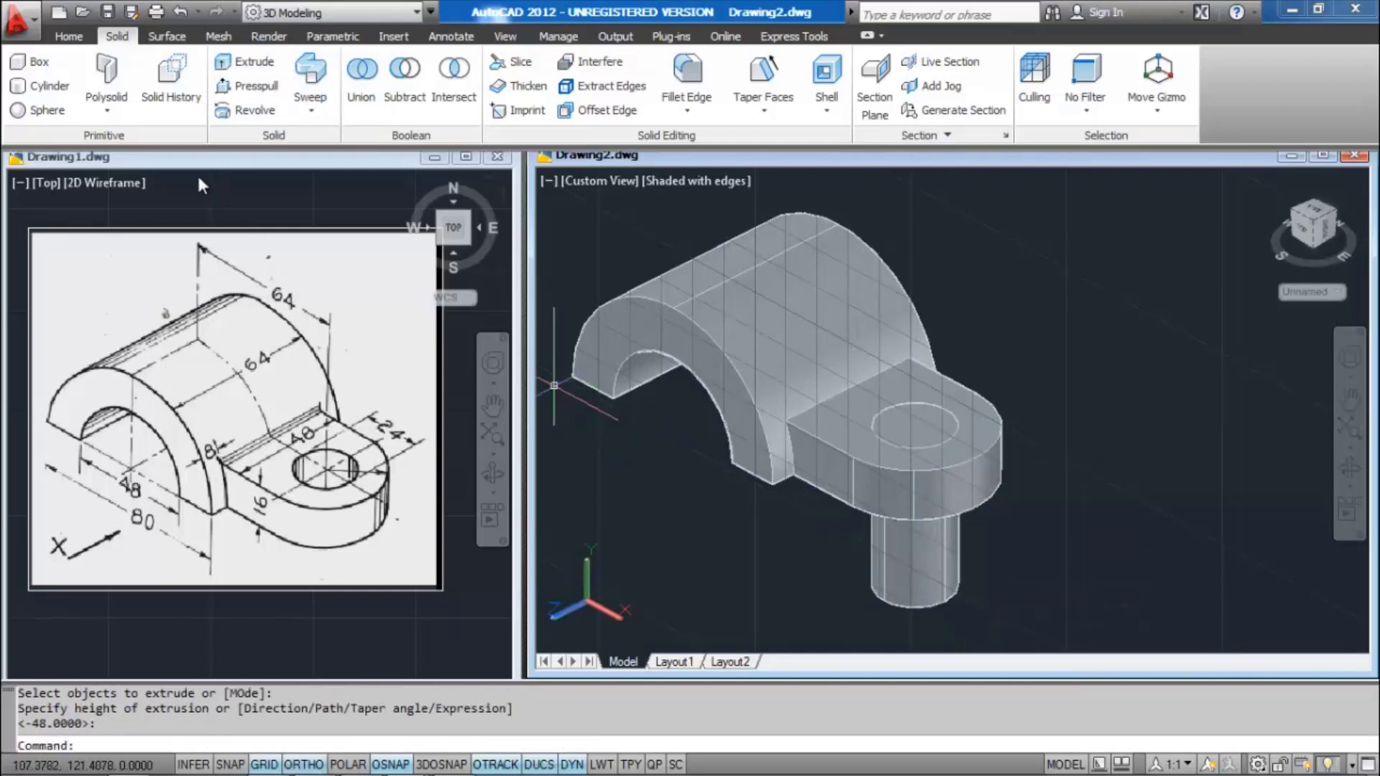
# Subtract the vertical cylinder from the bracket solid to cut the through hole in the lug
pyautogui.click(397, 77)
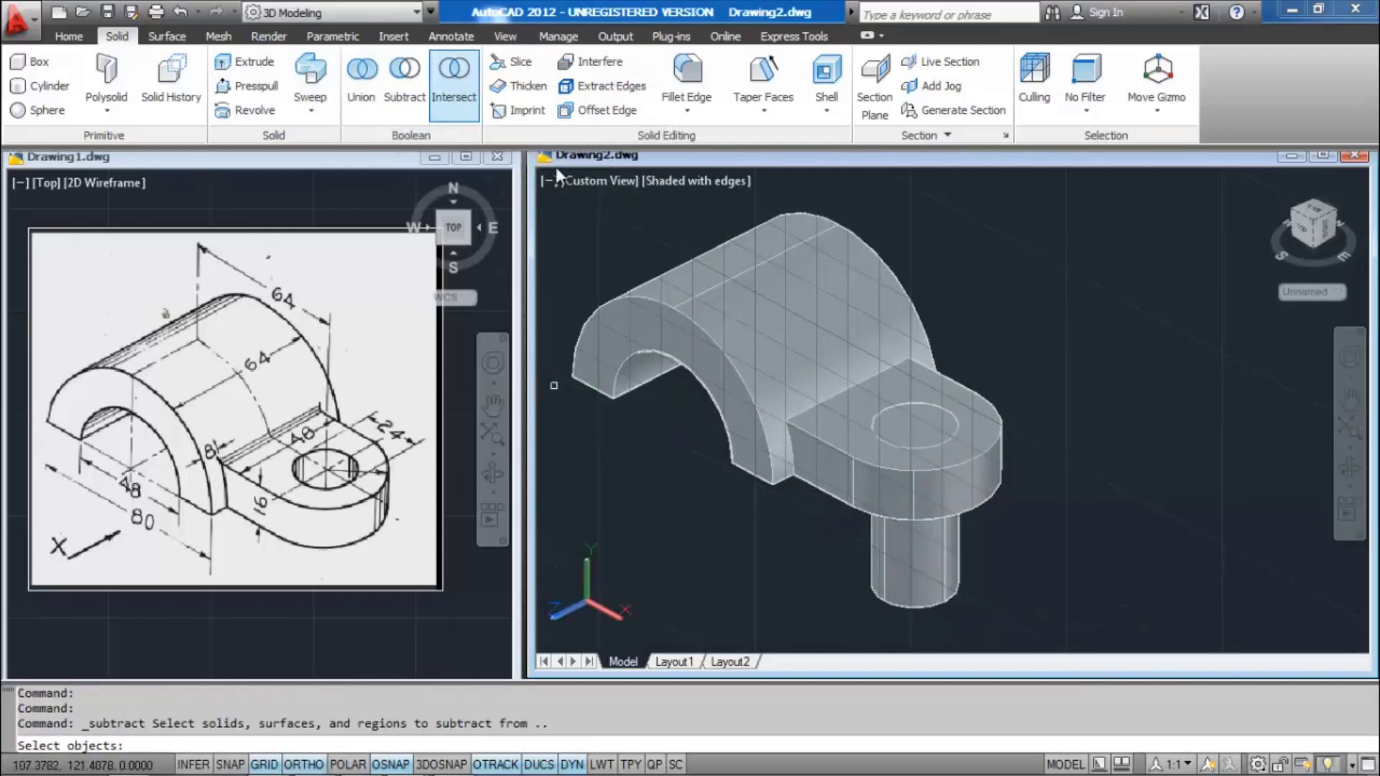
pyautogui.click(835, 439)
pyautogui.press('Return')
pyautogui.click(920, 571)
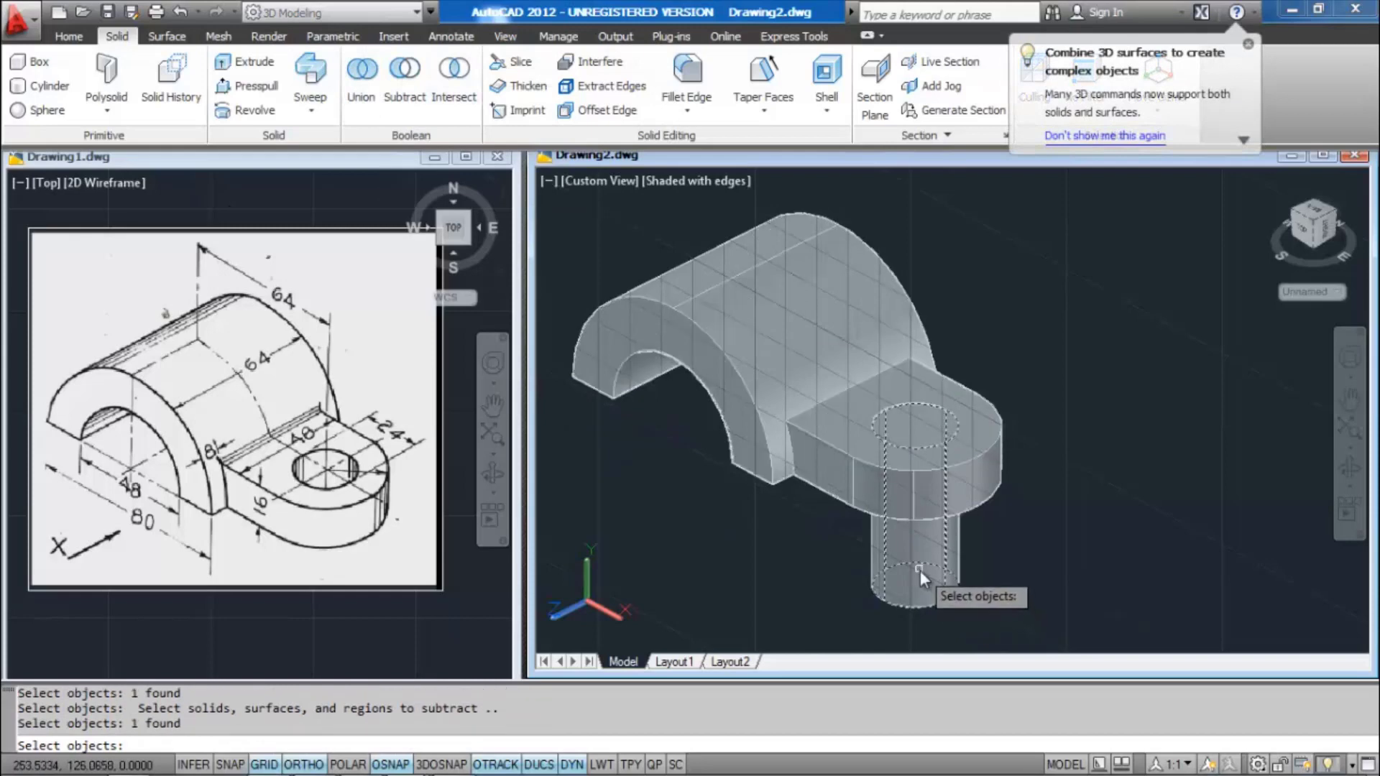
pyautogui.press('Return')
# Fillet the edge where the lug's top face meets the half-cylinder's outer surface with a radius of 2.5
pyautogui.scroll(-2, 987, 508)
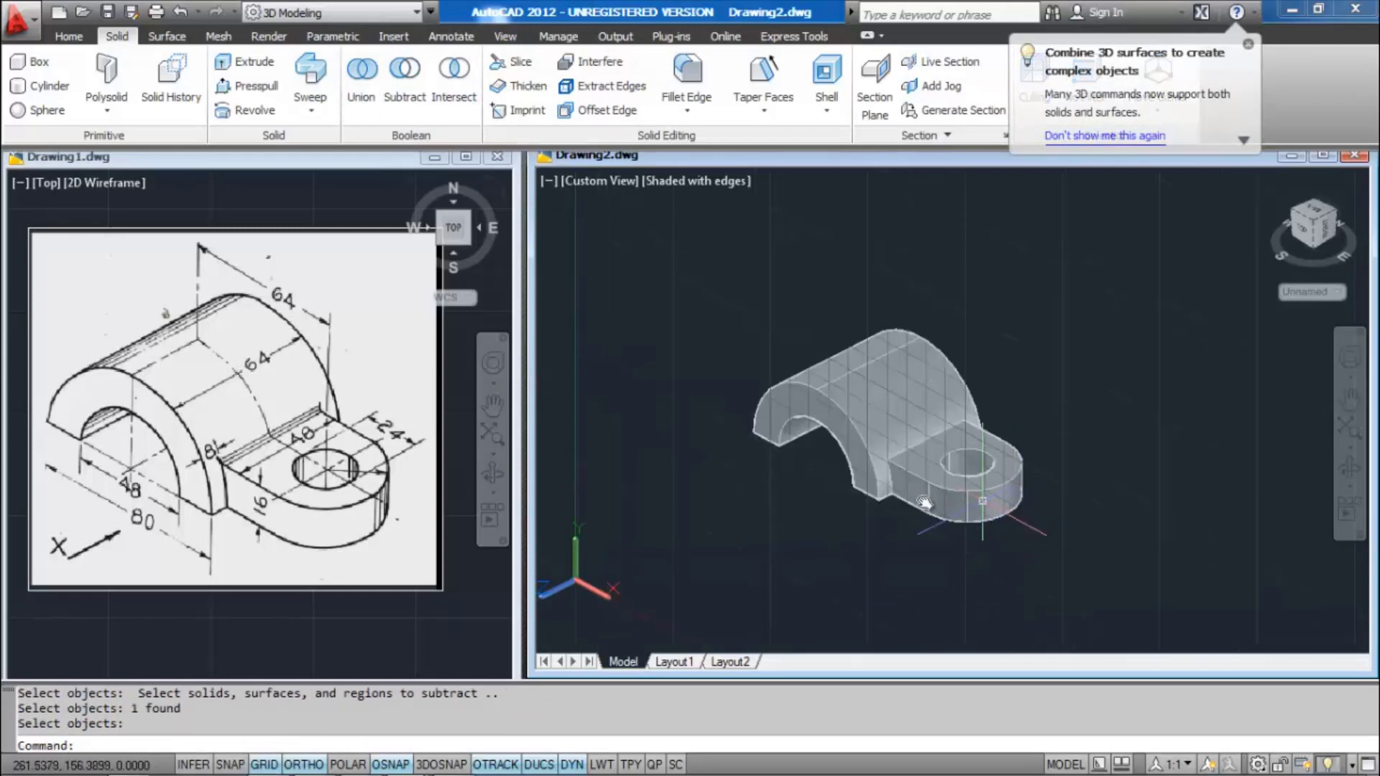
pyautogui.scroll(3, 949, 462)
pyautogui.scroll(2, 949, 462)
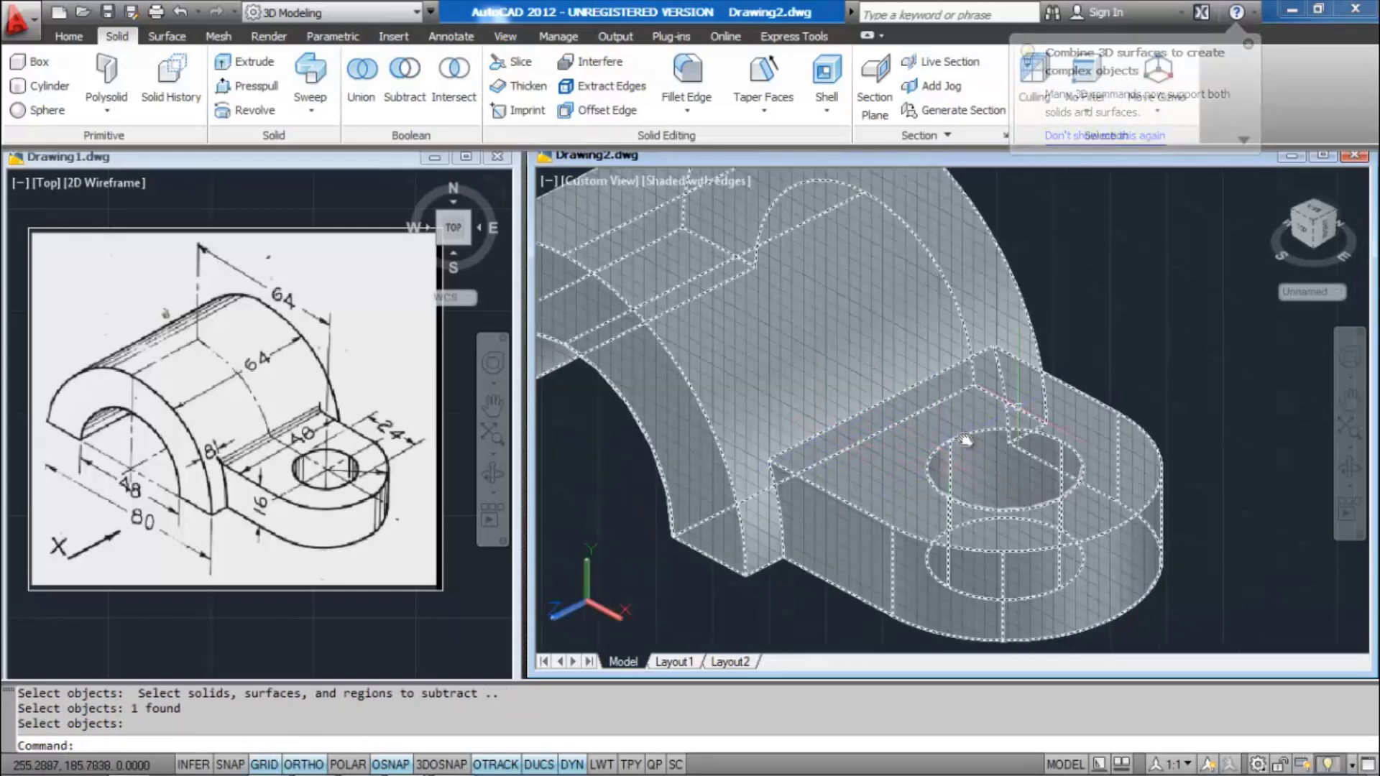
pyautogui.write('f')
pyautogui.press('Return')
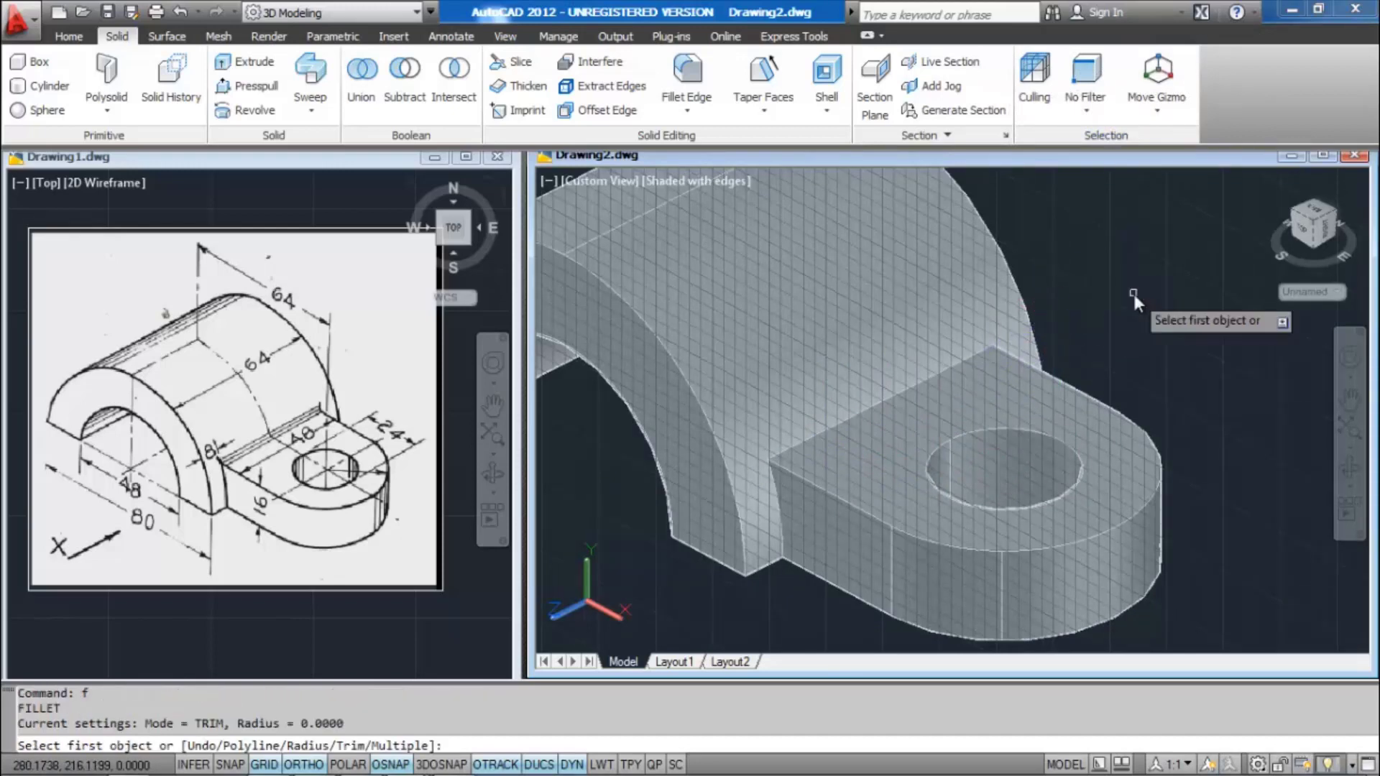
pyautogui.write('r')
pyautogui.press('Return')
pyautogui.write('2.5')
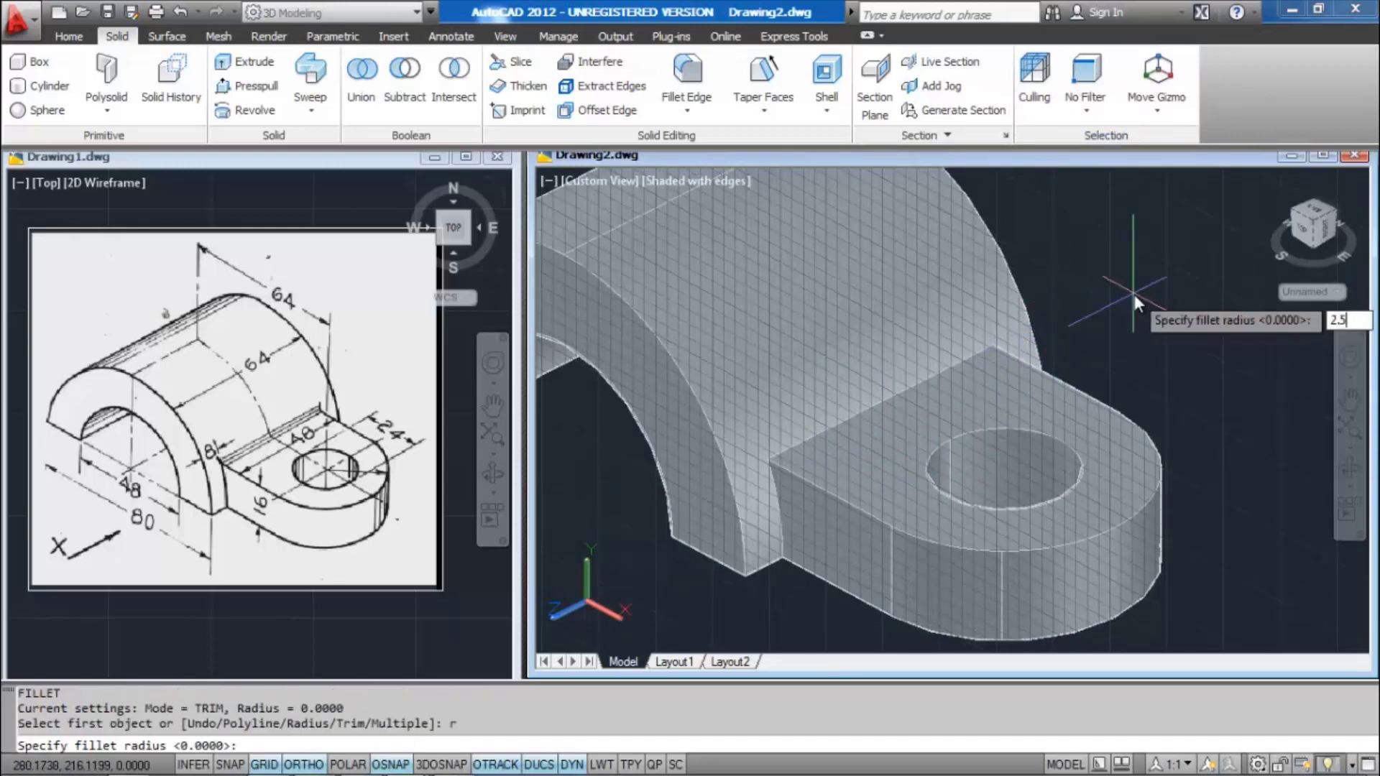
pyautogui.press('Return')
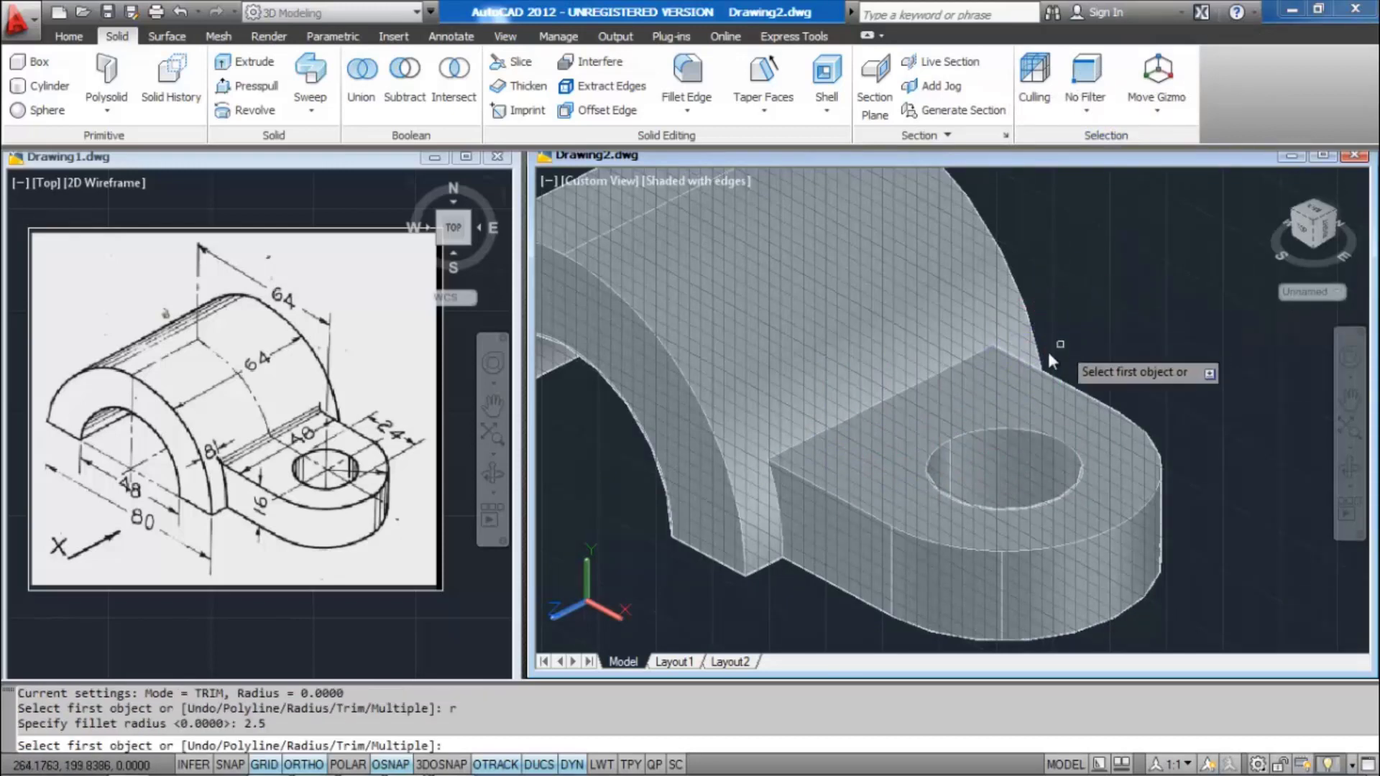
pyautogui.click(882, 403)
pyautogui.press('Return')
pyautogui.click(881, 403)
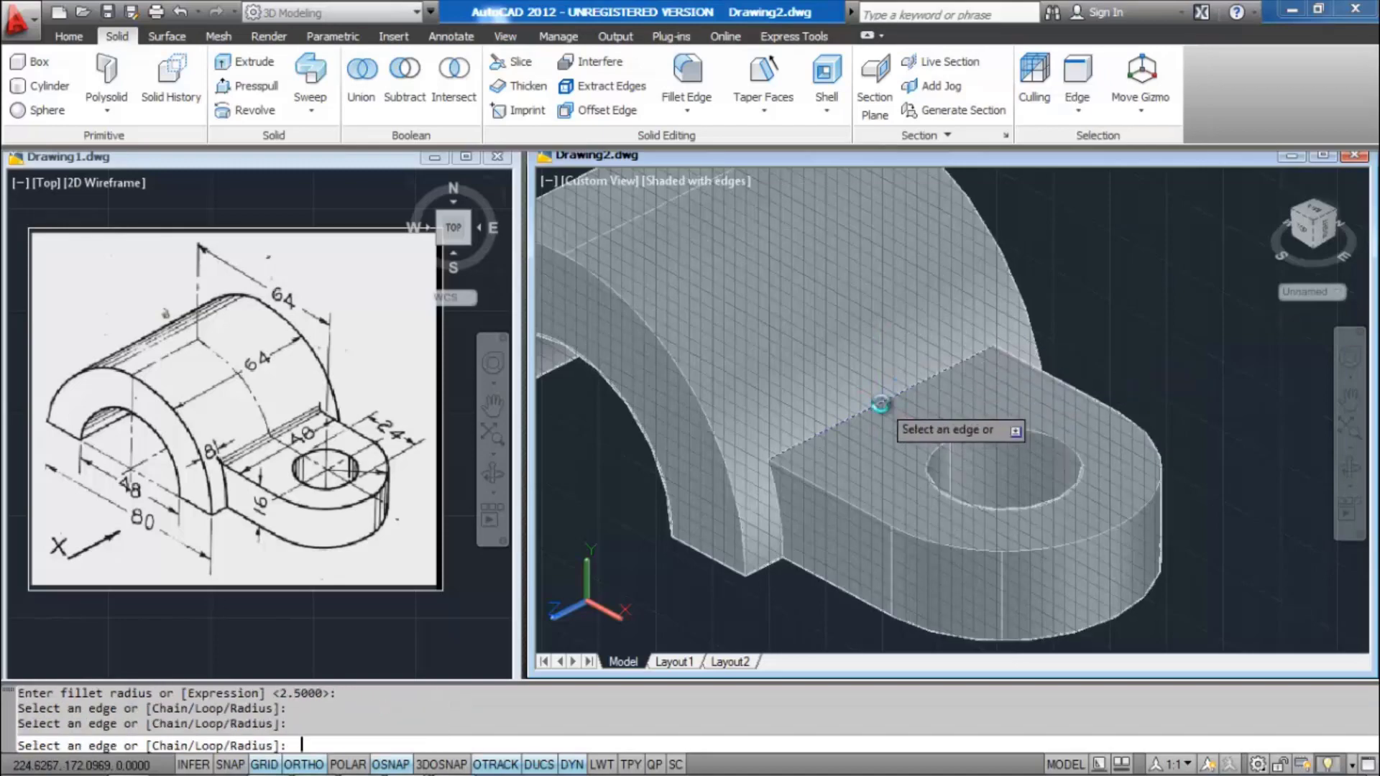
pyautogui.press('Return')
# Fillet the two side edges where the lug's side faces meet the half-cylinder, keeping the 2.5 radius
pyautogui.press('Return')
pyautogui.click(779, 492)
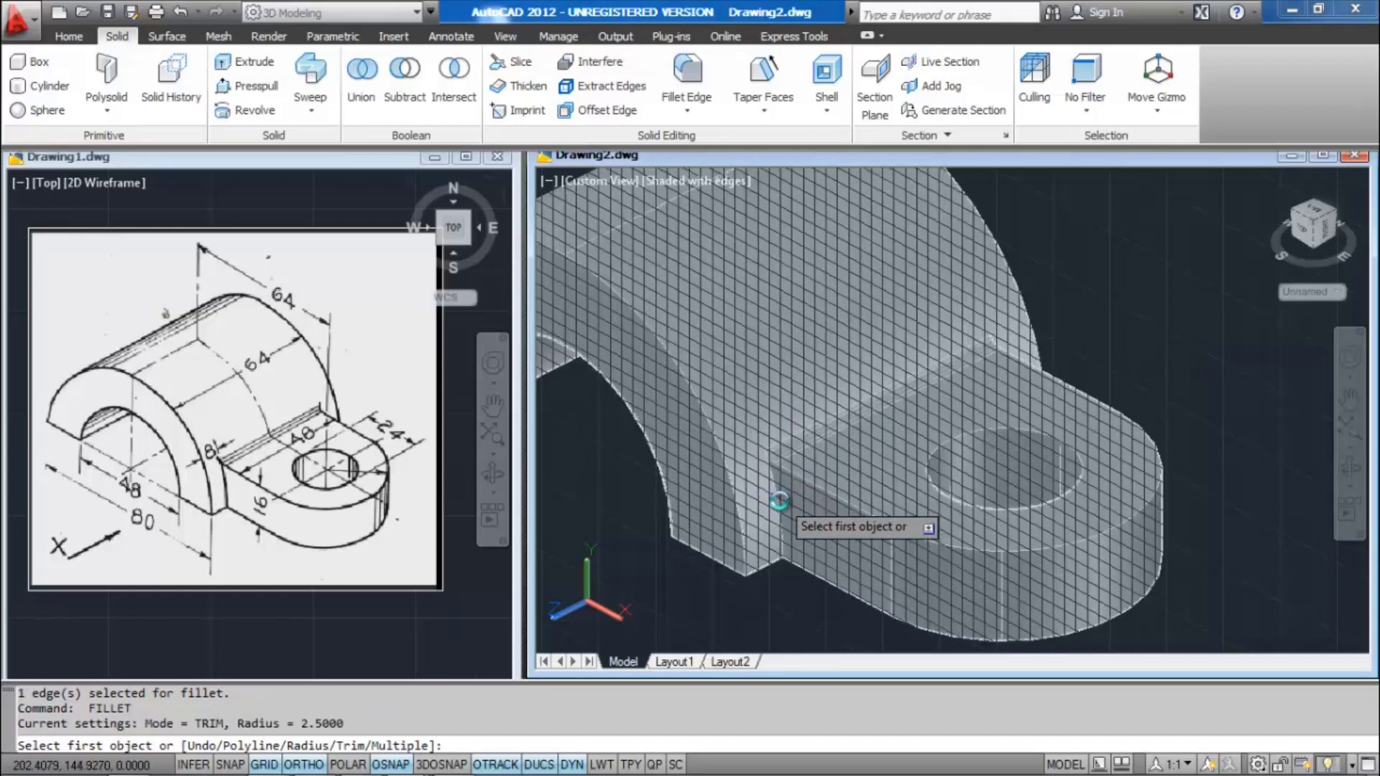
pyautogui.press('Return')
pyautogui.click(779, 493)
pyautogui.press('Return')
pyautogui.keyDown('shift'); pyautogui.moveTo(975, 497); pyautogui.dragTo(1049, 434, button='middle'); pyautogui.keyUp('shift')
pyautogui.press('Return')
pyautogui.click(1166, 440)
pyautogui.press('Return')
pyautogui.press('Return')
# Examine the filleted junction between the lug and the half-cylinder up close and from different angles
pyautogui.scroll(-6, 943, 447)
pyautogui.scroll(5, 1050, 434)
pyautogui.scroll(5, 1047, 434)
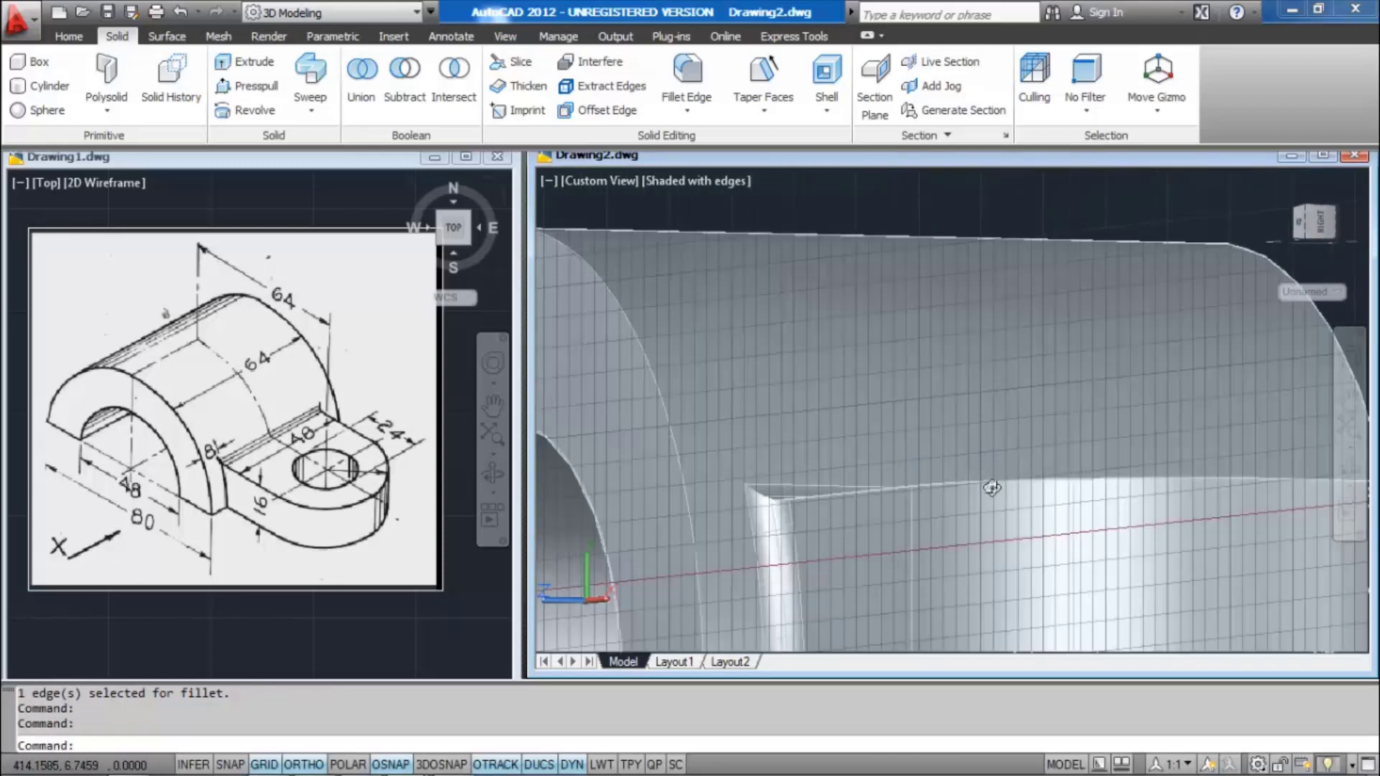
pyautogui.keyDown('shift'); pyautogui.moveTo(992, 486); pyautogui.dragTo(1019, 535, button='middle'); pyautogui.keyUp('shift')
pyautogui.scroll(-5, 1019, 487)
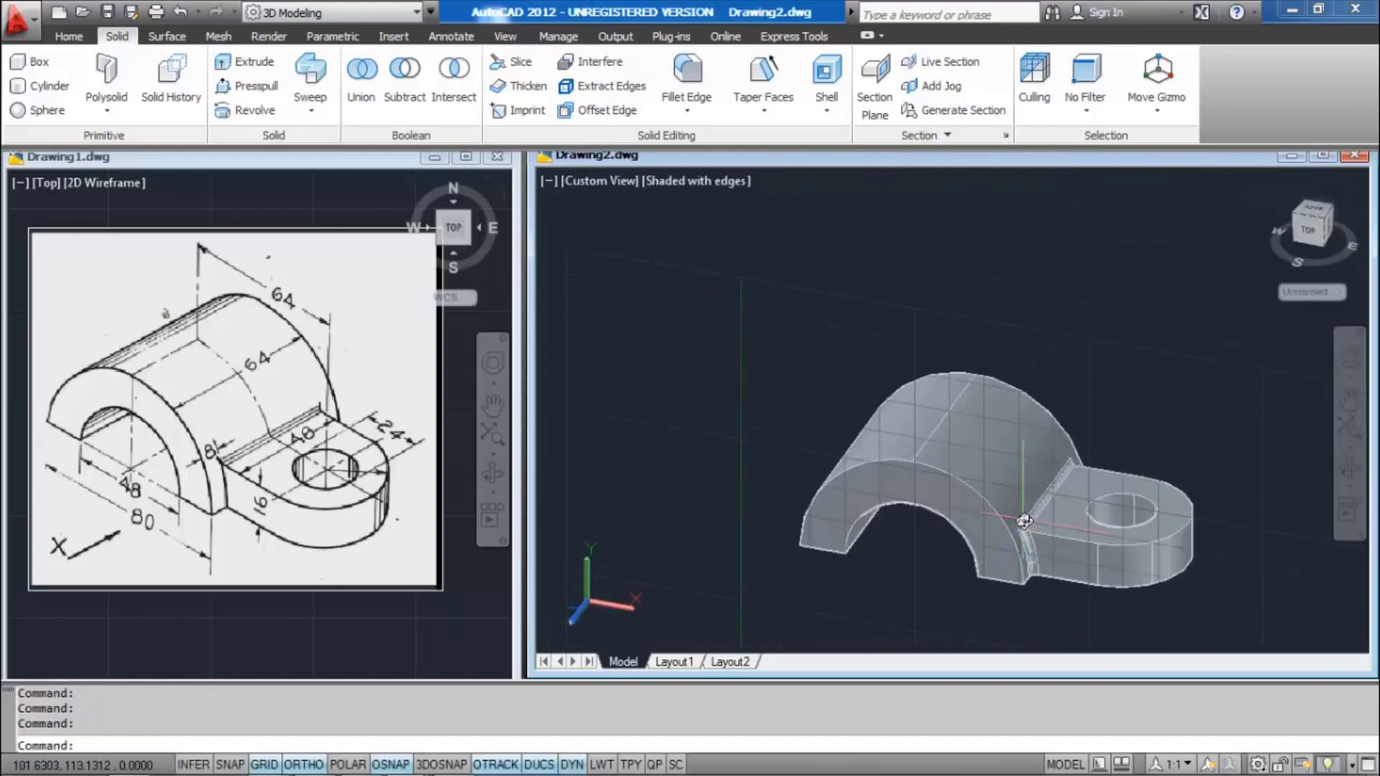
pyautogui.scroll(6, 982, 482)
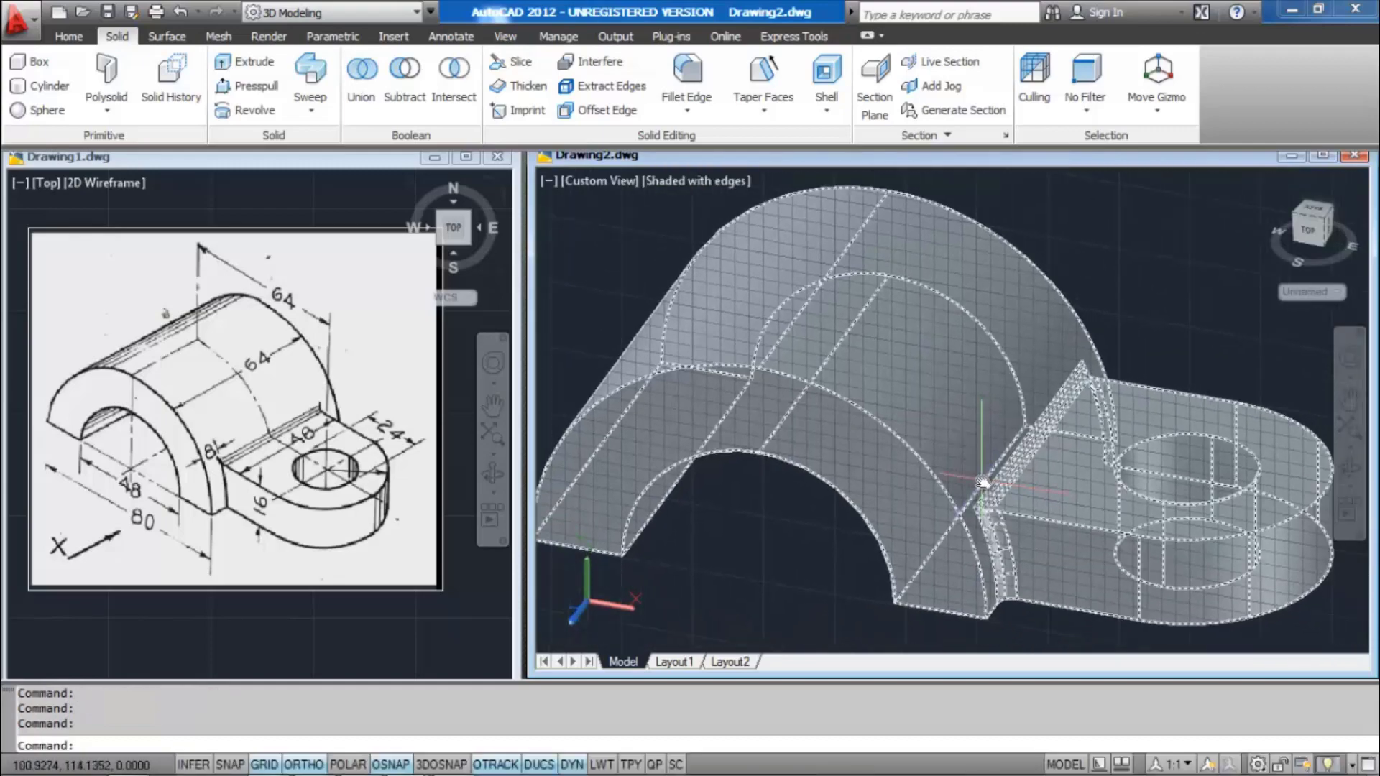
pyautogui.scroll(-3, 982, 482)
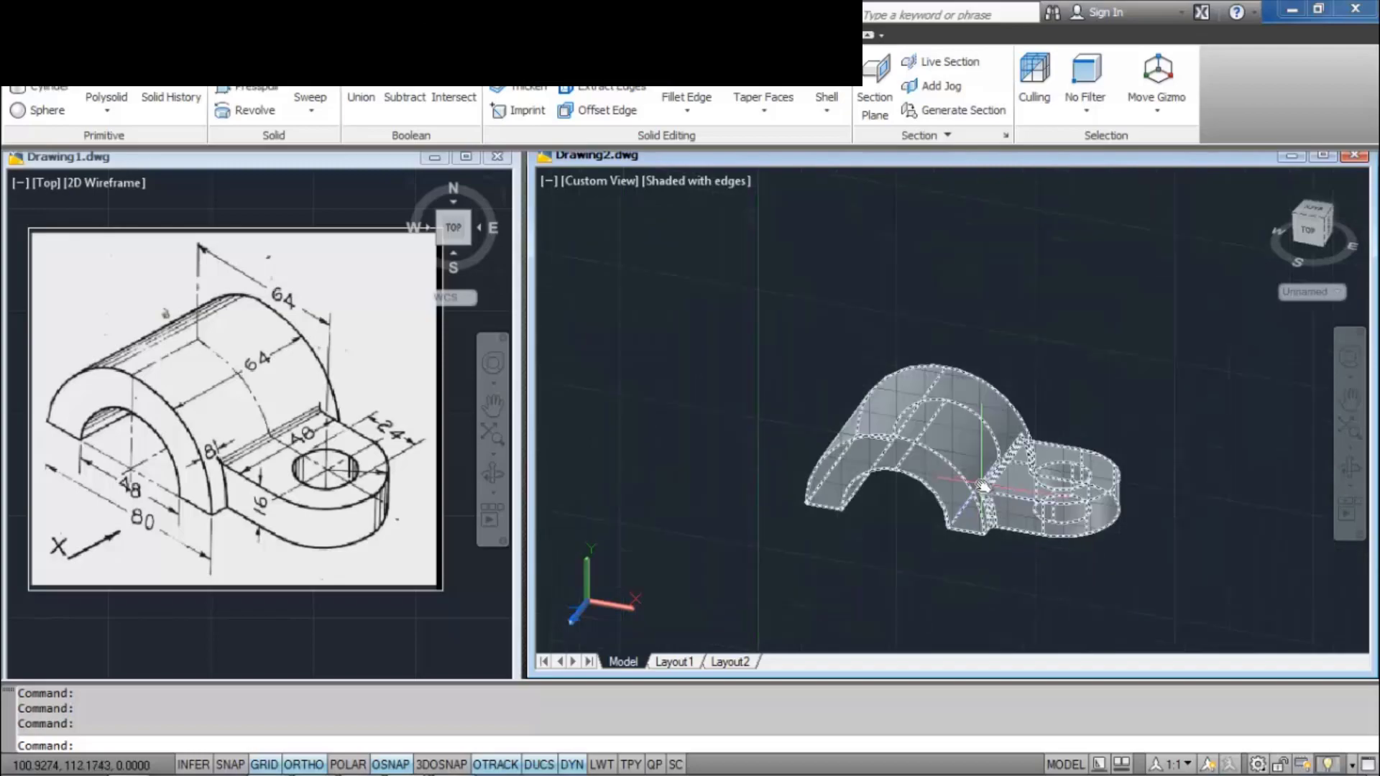